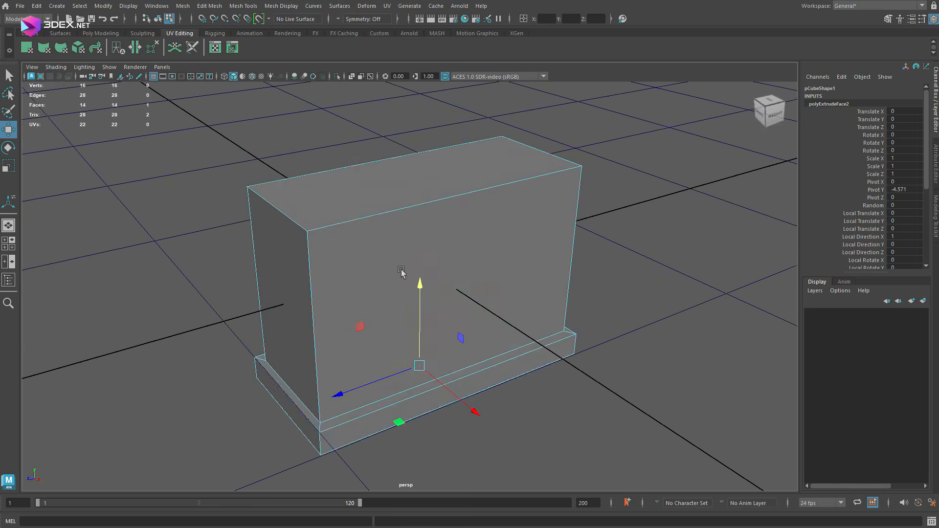
# Extrude the block's top face and scale it outward past the sides to form an overhang.
pyautogui.click(437, 174)
pyautogui.keyDown('alt'); pyautogui.moveTo(438, 173); pyautogui.dragTo(442, 216, button='middle'); pyautogui.keyUp('alt')
pyautogui.hotkey('ctrl', 'e')
pyautogui.press('r')
pyautogui.moveTo(425, 218); pyautogui.dragTo(428, 218)
pyautogui.moveTo(482, 239); pyautogui.dragTo(492, 245)
pyautogui.keyDown('alt'); pyautogui.moveTo(417, 221); pyautogui.dragTo(420, 238); pyautogui.keyUp('alt')
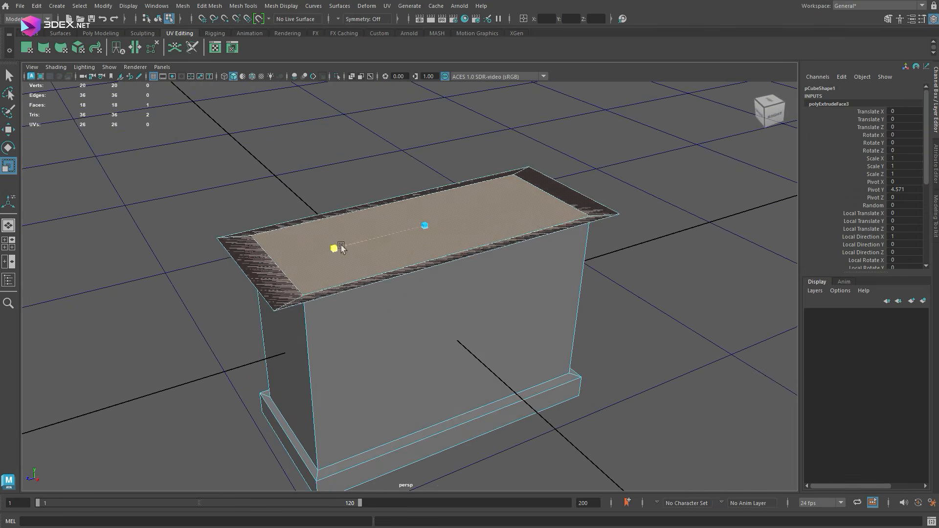
# Extrude the widened top face upward by about 0.386 to give the tabletop slab its thickness.
pyautogui.keyDown('alt'); pyautogui.moveTo(341, 248); pyautogui.dragTo(379, 249); pyautogui.keyUp('alt')
pyautogui.press('g')
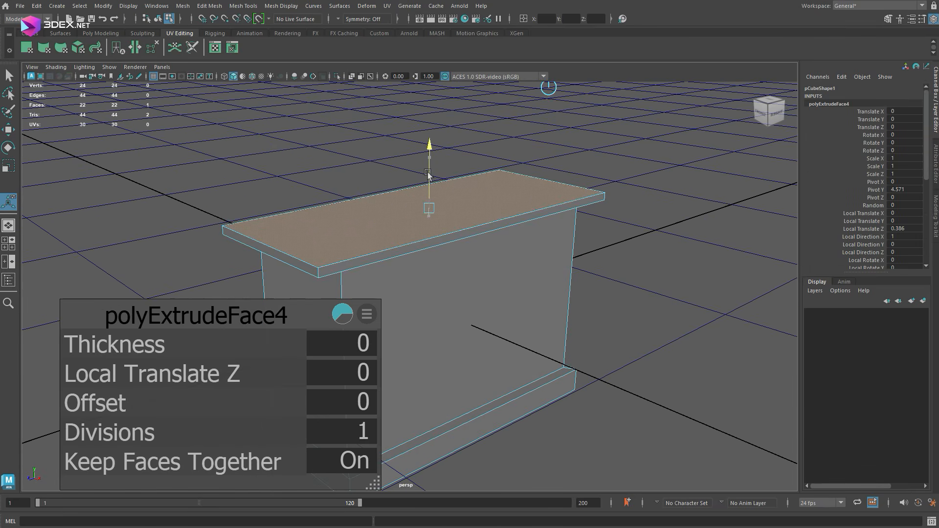
pyautogui.keyDown('alt'); pyautogui.moveTo(428, 174); pyautogui.dragTo(442, 170); pyautogui.keyUp('alt')
# Select two opposite side faces of the tabletop slab and scale them together to adjust its overhang.
pyautogui.click(343, 245)
pyautogui.keyDown('alt'); pyautogui.moveTo(344, 245); pyautogui.dragTo(259, 234); pyautogui.keyUp('alt')
pyautogui.keyDown('shift'); pyautogui.click(455, 205); pyautogui.keyUp('shift')
pyautogui.keyDown('alt'); pyautogui.moveTo(421, 201); pyautogui.dragTo(518, 198); pyautogui.keyUp('alt')
pyautogui.press('r')
pyautogui.moveTo(373, 207); pyautogui.dragTo(381, 206)
# Lower the tabletop slab's vertices to shorten the cabinet body, then return to object mode and deselect it.
pyautogui.moveTo(376, 210); pyautogui.dragTo(337, 209, button='right')
pyautogui.keyDown('alt'); pyautogui.moveTo(254, 195); pyautogui.dragTo(392, 148); pyautogui.keyUp('alt')
pyautogui.keyDown('alt'); pyautogui.moveTo(393, 205); pyautogui.dragTo(454, 162); pyautogui.keyUp('alt')
pyautogui.moveTo(259, 156); pyautogui.dragTo(592, 215)
pyautogui.keyDown('alt'); pyautogui.moveTo(447, 147); pyautogui.dragTo(456, 157); pyautogui.keyUp('alt')
pyautogui.moveTo(424, 123); pyautogui.dragTo(424, 141)
pyautogui.moveTo(431, 196)
pyautogui.keyDown('alt'); pyautogui.mouseDown()
pyautogui.moveTo(450, 247)
pyautogui.moveTo(434, 211)
pyautogui.mouseUp(); pyautogui.keyUp('alt')
pyautogui.moveTo(434, 212); pyautogui.dragTo(480, 197, button='right')
pyautogui.click(520, 142)
pyautogui.keyDown('alt'); pyautogui.moveTo(436, 200); pyautogui.dragTo(422, 232); pyautogui.keyUp('alt')
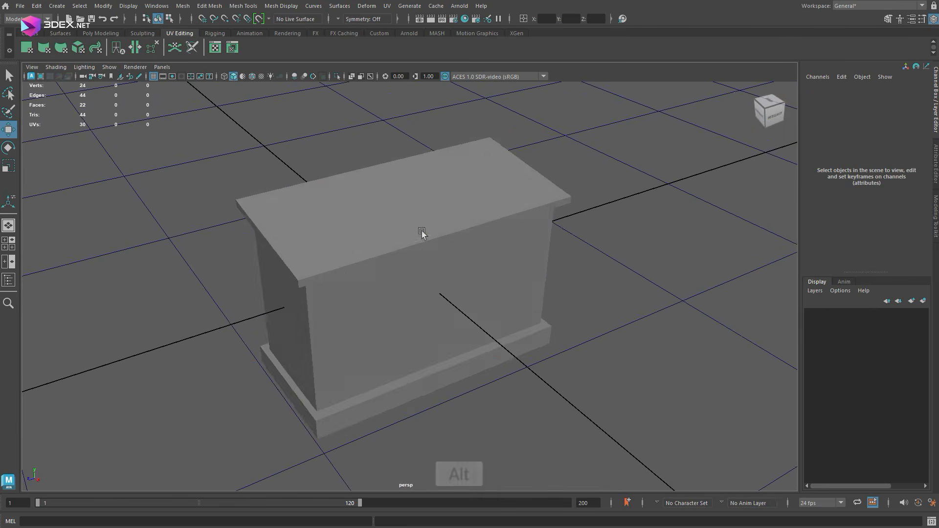
# Add a cube uniformly scaled to about 2.015 and place it at the cabinet's front, at about X 3.343.
pyautogui.keyDown('alt'); pyautogui.moveTo(342, 156); pyautogui.dragTo(416, 244); pyautogui.keyUp('alt')
pyautogui.click(418, 256)
pyautogui.press('r')
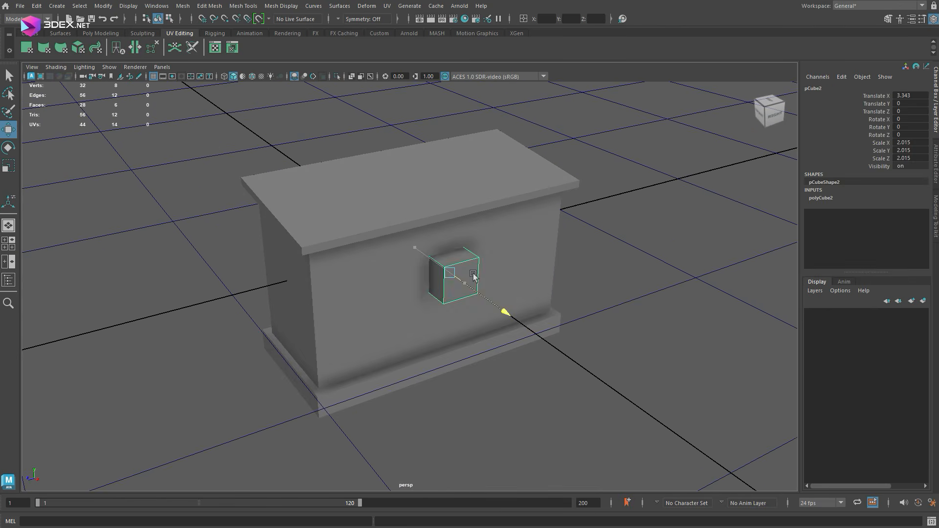
# Stretch and reshape the cube into a tall box protruding from the middle of the cabinet front.
pyautogui.press('f')
pyautogui.keyDown('alt'); pyautogui.moveTo(473, 276); pyautogui.dragTo(453, 259); pyautogui.keyUp('alt')
pyautogui.press('r')
pyautogui.moveTo(472, 309); pyautogui.dragTo(462, 304)
pyautogui.moveTo(409, 287); pyautogui.dragTo(436, 286)
pyautogui.keyDown('alt'); pyautogui.moveTo(430, 293); pyautogui.dragTo(409, 240); pyautogui.keyUp('alt')
pyautogui.scroll(3, 405, 283)
pyautogui.keyDown('alt'); pyautogui.moveTo(413, 242); pyautogui.dragTo(474, 274); pyautogui.keyUp('alt')
pyautogui.moveTo(486, 305); pyautogui.dragTo(469, 296)
pyautogui.click(455, 299)
pyautogui.moveTo(462, 296); pyautogui.dragTo(494, 269, button='right')
pyautogui.click(631, 256)
# Duplicate the centre box as a thin panel on the front's left, at about X 3.019, Z 4.491, scaled 0.686 × 4.248 × 2.887.
pyautogui.scroll(-5, 643, 254)
pyautogui.keyDown('alt'); pyautogui.moveTo(644, 254); pyautogui.dragTo(411, 277); pyautogui.keyUp('alt')
pyautogui.click(410, 277)
pyautogui.hotkey('ctrl', 'd')
pyautogui.scroll(2, 424, 279)
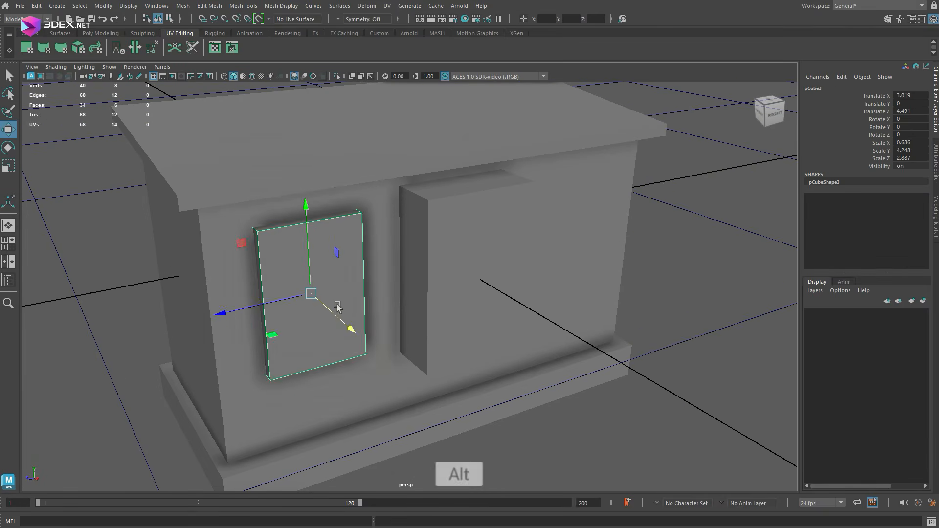
pyautogui.moveTo(337, 307)
pyautogui.keyDown('alt'); pyautogui.mouseDown()
pyautogui.moveTo(347, 296)
pyautogui.moveTo(303, 281)
pyautogui.mouseUp(); pyautogui.keyUp('alt')
# Show wireframe on shaded and place a panel copy on the front's right, at about Z -4.772, scaled 0.686 × 5.176 × 3.62.
pyautogui.click(252, 76)
pyautogui.keyDown('alt'); pyautogui.moveTo(332, 254); pyautogui.dragTo(365, 256, button='middle'); pyautogui.keyUp('alt')
pyautogui.keyDown('alt'); pyautogui.moveTo(365, 256); pyautogui.dragTo(273, 256); pyautogui.keyUp('alt')
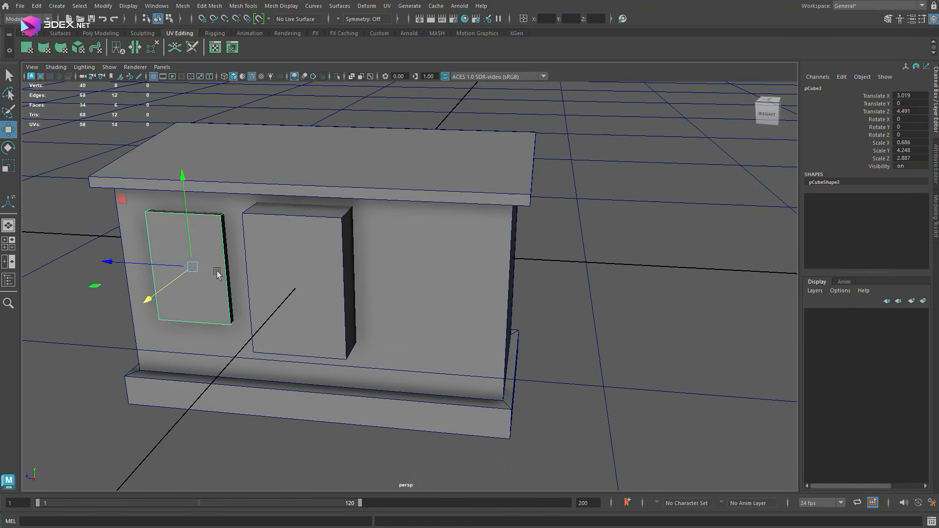
pyautogui.moveTo(380, 275); pyautogui.dragTo(385, 275)
pyautogui.press('r')
pyautogui.keyDown('alt'); pyautogui.moveTo(385, 276); pyautogui.dragTo(436, 259); pyautogui.keyUp('alt')
# Delete the back face of the right front panel.
pyautogui.moveTo(533, 364); pyautogui.dragTo(534, 396, button='right')
pyautogui.click(400, 220)
pyautogui.scroll(3, 400, 220)
pyautogui.keyDown('alt'); pyautogui.moveTo(400, 220); pyautogui.dragTo(352, 209); pyautogui.keyUp('alt')
pyautogui.click(445, 208)
pyautogui.press('Delete')
# Try bevelling all edges of the right front panel with a fraction of 0.24.
pyautogui.press('w')
pyautogui.moveTo(327, 171); pyautogui.dragTo(482, 360)
pyautogui.keyDown('shift'); pyautogui.moveTo(432, 266); pyautogui.dragTo(461, 269, button='right'); pyautogui.keyUp('shift')
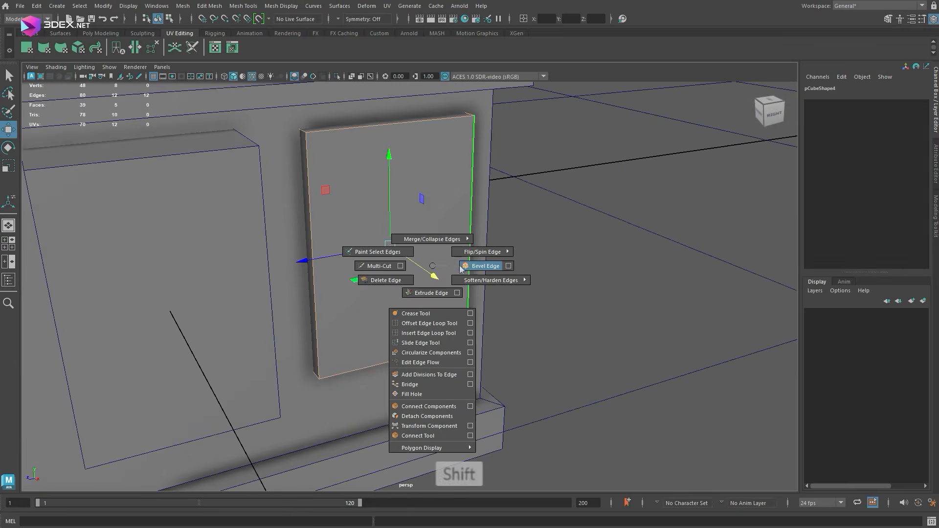
pyautogui.keyDown('shift'); pyautogui.moveTo(461, 269); pyautogui.dragTo(462, 268, button='right'); pyautogui.keyUp('shift')
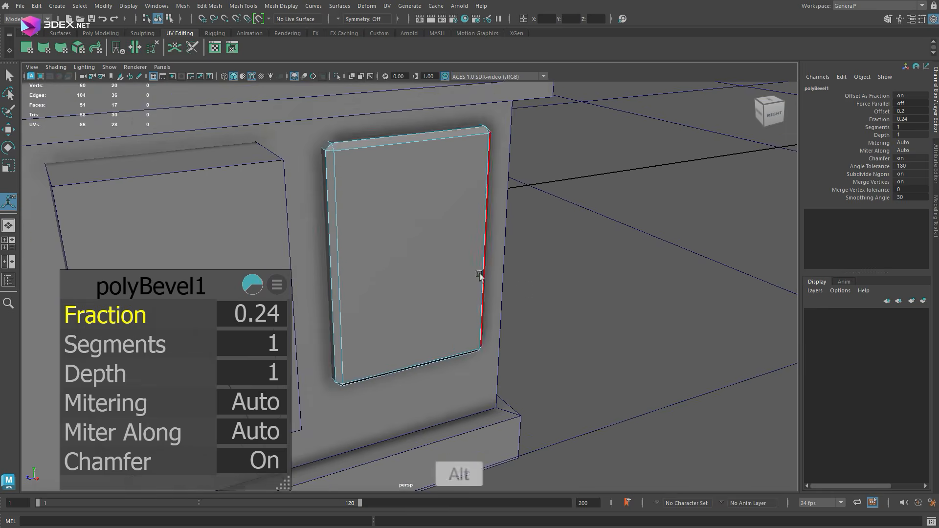
pyautogui.keyDown('alt'); pyautogui.moveTo(479, 276); pyautogui.dragTo(512, 289); pyautogui.keyUp('alt')
pyautogui.hotkey('ctrl', 'z')
pyautogui.hotkey('ctrl', 'z')
# Bevel the corner edges of the right front panel with a fraction of 0.17 and 3 segments.
pyautogui.click(385, 199)
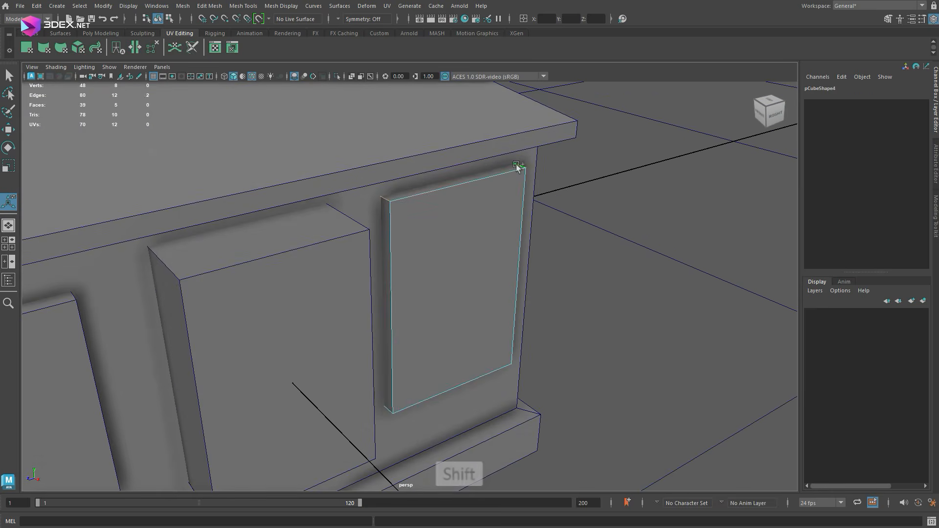
pyautogui.keyDown('shift'); pyautogui.doubleClick(518, 167); pyautogui.keyUp('shift')
pyautogui.hotkey('ctrl', 'b')
pyautogui.moveTo(582, 247); pyautogui.dragTo(560, 249, button='middle')
pyautogui.moveTo(120, 342); pyautogui.dragTo(126, 342)
pyautogui.keyDown('alt'); pyautogui.moveTo(493, 294); pyautogui.dragTo(503, 290); pyautogui.keyUp('alt')
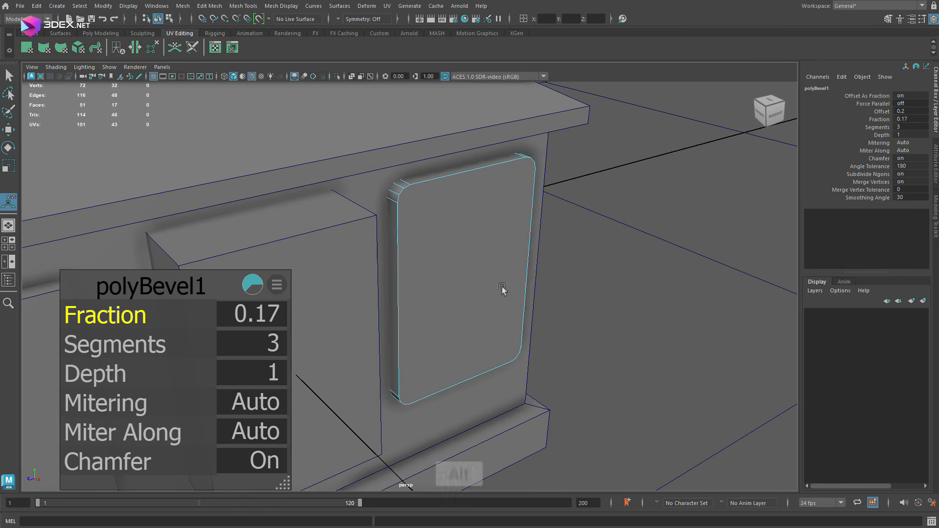
# Bevel the front face's border on the right panel with a fraction of 0.35 and 1 segment.
pyautogui.press('q')
pyautogui.click(494, 254)
pyautogui.keyDown('shift'); pyautogui.moveTo(499, 222); pyautogui.dragTo(543, 222, button='right'); pyautogui.keyUp('shift')
pyautogui.moveTo(630, 260); pyautogui.dragTo(610, 262, button='middle')
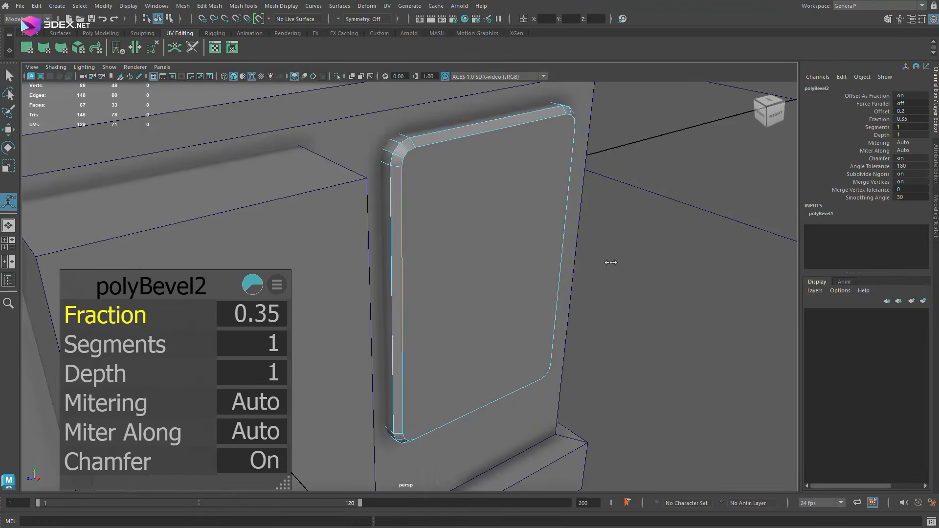
pyautogui.click(610, 264)
pyautogui.scroll(-5, 498, 293)
pyautogui.keyDown('alt'); pyautogui.moveTo(499, 293); pyautogui.dragTo(470, 262); pyautogui.keyUp('alt')
# Insert a horizontal edge loop around the middle of the centre box with Multi-Cut.
pyautogui.click(416, 239)
pyautogui.keyDown('shift'); pyautogui.moveTo(409, 236); pyautogui.dragTo(349, 239, button='right'); pyautogui.keyUp('shift')
pyautogui.keyDown('ctrl'); pyautogui.click(398, 256); pyautogui.keyUp('ctrl')
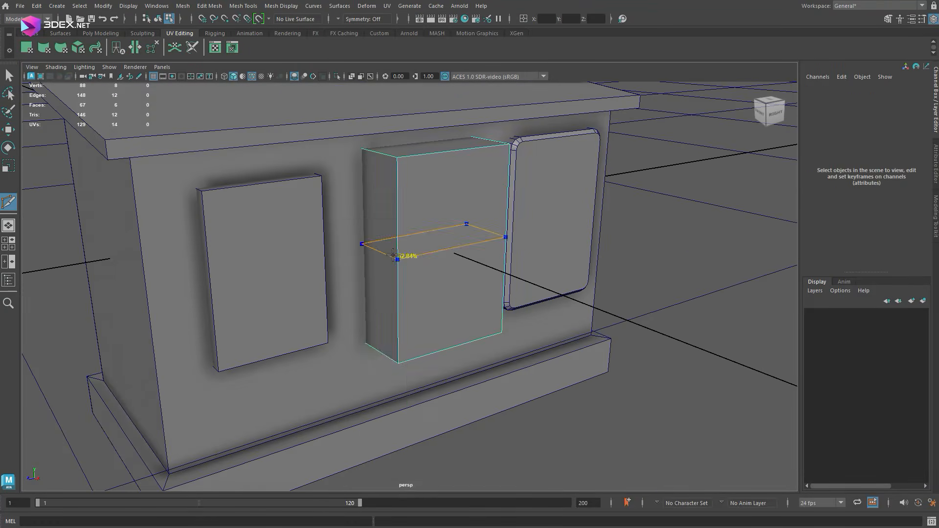
pyautogui.keyDown('alt'); pyautogui.moveTo(491, 291); pyautogui.dragTo(465, 262); pyautogui.keyUp('alt')
pyautogui.press('q')
# Extrude the lower front face of the centre box and move it slightly outward.
pyautogui.click(443, 261)
pyautogui.keyDown('alt'); pyautogui.moveTo(416, 230); pyautogui.dragTo(439, 243); pyautogui.keyUp('alt')
pyautogui.keyDown('shift'); pyautogui.moveTo(439, 201); pyautogui.dragTo(438, 227, button='right'); pyautogui.keyUp('shift')
pyautogui.press('w')
pyautogui.moveTo(471, 305); pyautogui.dragTo(481, 310)
pyautogui.scroll(-3, 478, 249)
pyautogui.click(631, 254)
# Select all edges of the centre box and bevel them with a narrow chamfer.
pyautogui.keyDown('alt'); pyautogui.moveTo(587, 260); pyautogui.dragTo(538, 267); pyautogui.keyUp('alt')
pyautogui.click(426, 242)
pyautogui.moveTo(420, 245); pyautogui.dragTo(420, 218, button='right')
pyautogui.keyDown('alt'); pyautogui.moveTo(416, 245); pyautogui.dragTo(439, 233); pyautogui.keyUp('alt')
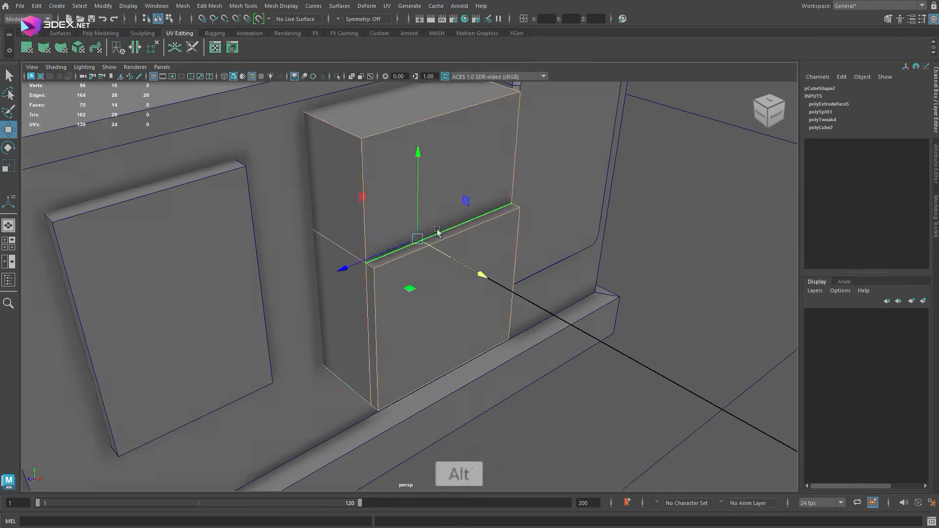
pyautogui.keyDown('shift'); pyautogui.moveTo(438, 233); pyautogui.dragTo(465, 233, button='right'); pyautogui.keyUp('shift')
pyautogui.keyDown('ctrl'); pyautogui.moveTo(465, 239); pyautogui.dragTo(476, 240, button='middle'); pyautogui.keyUp('ctrl')
pyautogui.press('q')
pyautogui.click(630, 254)
# Select all edges of the left front panel and bevel them with a narrow chamfer.
pyautogui.keyDown('alt'); pyautogui.moveTo(533, 254); pyautogui.dragTo(416, 244); pyautogui.keyUp('alt')
pyautogui.scroll(4, 415, 254)
pyautogui.click(388, 238)
pyautogui.moveTo(396, 254); pyautogui.dragTo(396, 225, button='right')
pyautogui.moveTo(318, 181); pyautogui.dragTo(540, 395)
pyautogui.scroll(3, 470, 284)
pyautogui.keyDown('shift'); pyautogui.moveTo(454, 286); pyautogui.dragTo(481, 286, button='right'); pyautogui.keyUp('shift')
pyautogui.keyDown('ctrl'); pyautogui.moveTo(489, 287); pyautogui.dragTo(478, 287, button='middle'); pyautogui.keyUp('ctrl')
pyautogui.keyDown('alt'); pyautogui.moveTo(478, 287); pyautogui.dragTo(391, 271); pyautogui.keyUp('alt')
pyautogui.press('q')
pyautogui.click(631, 274)
# Select a band of vertices on the centre box and move them slightly upward.
pyautogui.scroll(-5, 430, 295)
pyautogui.scroll(4, 391, 259)
pyautogui.moveTo(372, 218); pyautogui.dragTo(333, 215, button='right')
pyautogui.keyDown('alt'); pyautogui.moveTo(314, 211); pyautogui.dragTo(301, 206); pyautogui.keyUp('alt')
pyautogui.moveTo(303, 188); pyautogui.dragTo(489, 240)
pyautogui.press('w')
pyautogui.moveTo(395, 178); pyautogui.dragTo(397, 166)
pyautogui.keyDown('alt'); pyautogui.moveTo(398, 220); pyautogui.dragTo(509, 249); pyautogui.keyUp('alt')
pyautogui.scroll(5, 344, 249)
# Connect two pairs of vertices on the centre box with new edges using Connect Components.
pyautogui.keyDown('shift'); pyautogui.moveTo(373, 175); pyautogui.dragTo(377, 231, button='right'); pyautogui.keyUp('shift')
pyautogui.keyDown('alt'); pyautogui.moveTo(386, 225); pyautogui.dragTo(294, 210); pyautogui.keyUp('alt')
pyautogui.click(481, 128)
pyautogui.keyDown('shift'); pyautogui.click(496, 145); pyautogui.keyUp('shift')
pyautogui.press('g')
pyautogui.scroll(-5, 418, 203)
# Delete the centre box's back faces that sit against the cabinet, then return to object mode and deselect it.
pyautogui.moveTo(418, 203); pyautogui.dragTo(440, 182, button='right')
pyautogui.keyDown('alt'); pyautogui.moveTo(413, 197); pyautogui.dragTo(312, 188); pyautogui.keyUp('alt')
pyautogui.moveTo(430, 168); pyautogui.dragTo(398, 163, button='right')
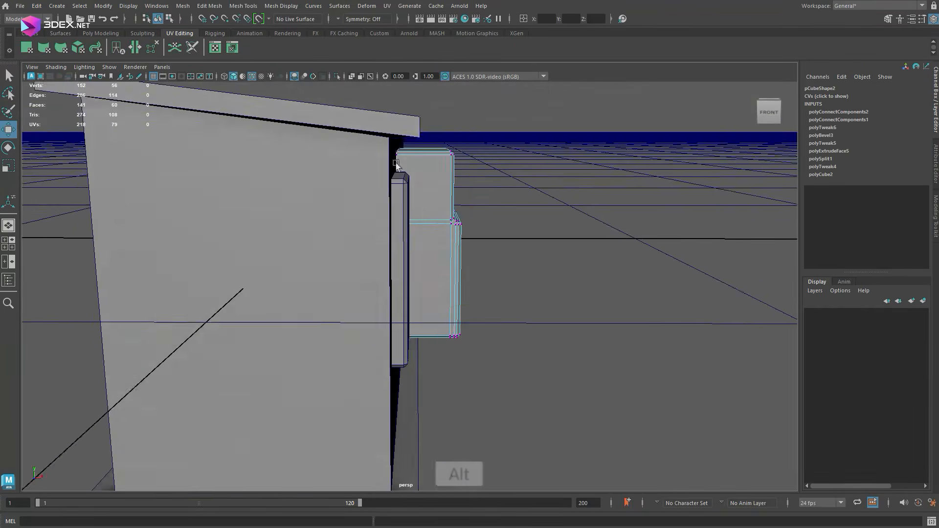
pyautogui.moveTo(379, 130); pyautogui.dragTo(416, 360)
pyautogui.keyDown('alt'); pyautogui.moveTo(401, 225); pyautogui.dragTo(437, 241); pyautogui.keyUp('alt')
pyautogui.moveTo(437, 241); pyautogui.dragTo(437, 274, button='right')
pyautogui.scroll(-5, 438, 204)
pyautogui.keyDown('alt'); pyautogui.moveTo(438, 204); pyautogui.dragTo(482, 211); pyautogui.keyUp('alt')
pyautogui.moveTo(382, 125); pyautogui.dragTo(481, 374)
pyautogui.keyDown('ctrl'); pyautogui.moveTo(436, 134); pyautogui.dragTo(489, 372); pyautogui.keyUp('ctrl')
pyautogui.keyDown('alt'); pyautogui.moveTo(636, 293); pyautogui.dragTo(421, 327); pyautogui.keyUp('alt')
pyautogui.press('BackSpace')
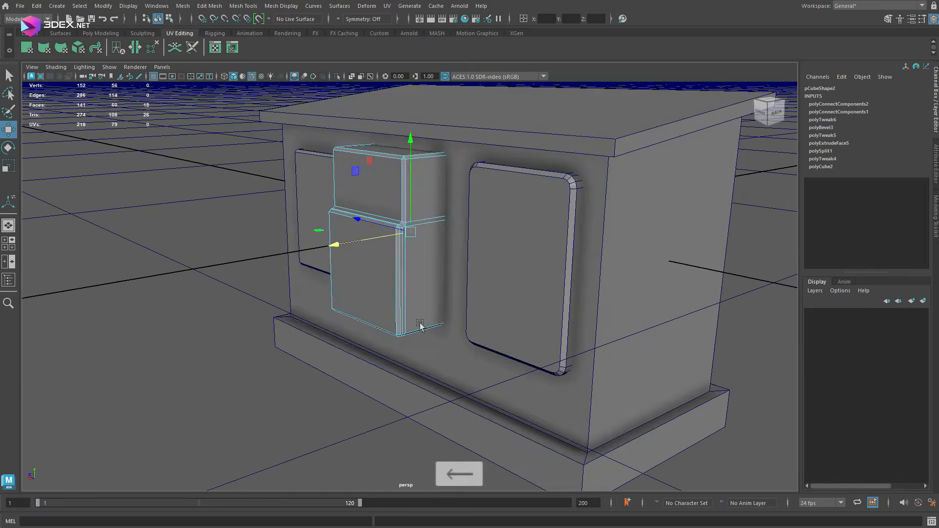
pyautogui.scroll(-3, 316, 151)
pyautogui.moveTo(386, 205); pyautogui.dragTo(415, 181, button='right')
pyautogui.scroll(5, 342, 230)
pyautogui.click(185, 245)
# Duplicate the right front panel, rotate the copy 180 degrees about Y and seat it on the cabinet's back at about X -3.085.
pyautogui.scroll(-4, 244, 249)
pyautogui.keyDown('alt'); pyautogui.moveTo(342, 254); pyautogui.dragTo(492, 279); pyautogui.keyUp('alt')
pyautogui.scroll(-3, 443, 243)
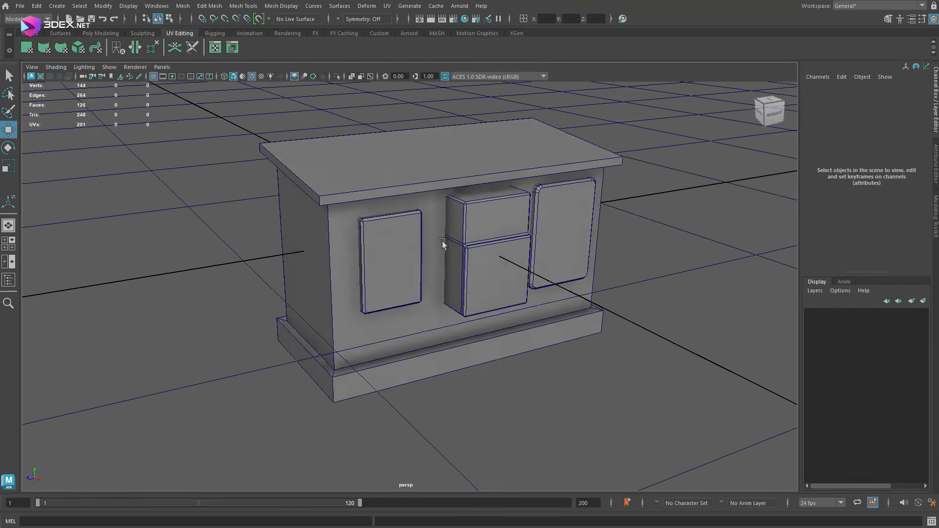
pyautogui.keyDown('alt'); pyautogui.moveTo(442, 241); pyautogui.dragTo(426, 259); pyautogui.keyUp('alt')
pyautogui.click(462, 264)
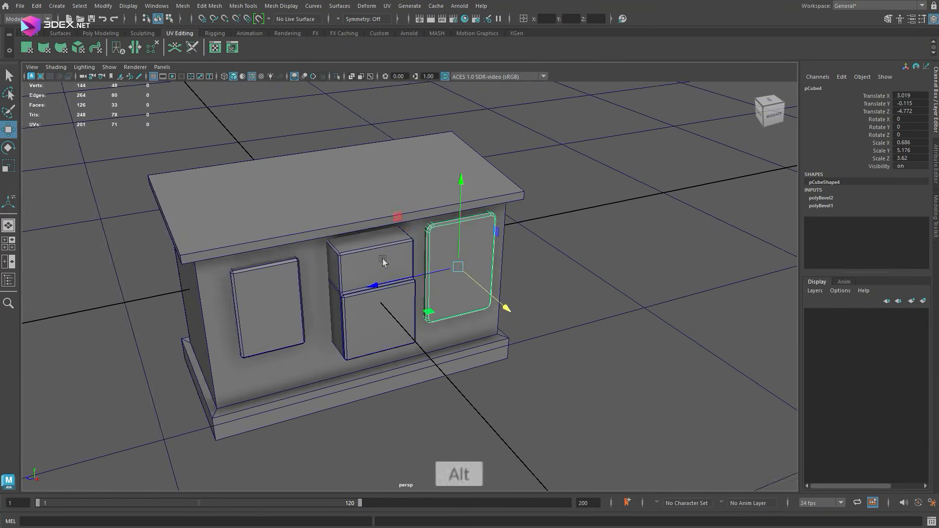
pyautogui.scroll(3, 384, 262)
pyautogui.hotkey('ctrl', 'd')
pyautogui.moveTo(515, 304); pyautogui.dragTo(463, 269)
pyautogui.keyDown('alt'); pyautogui.moveTo(526, 250); pyautogui.dragTo(342, 252); pyautogui.keyUp('alt')
pyautogui.moveTo(132, 217); pyautogui.dragTo(252, 246)
pyautogui.press('e')
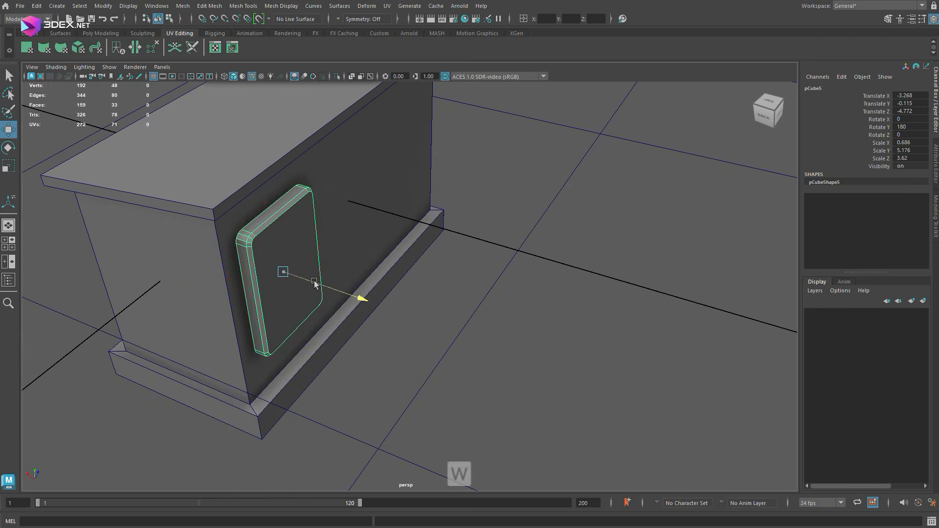
pyautogui.moveTo(314, 282); pyautogui.dragTo(309, 281)
# Widen the back panel by moving its corner vertices on one side horizontally, then reselect it in object mode.
pyautogui.keyDown('alt'); pyautogui.moveTo(309, 280); pyautogui.dragTo(299, 219); pyautogui.keyUp('alt')
pyautogui.keyDown('alt'); pyautogui.moveTo(374, 247); pyautogui.dragTo(292, 168); pyautogui.keyUp('alt')
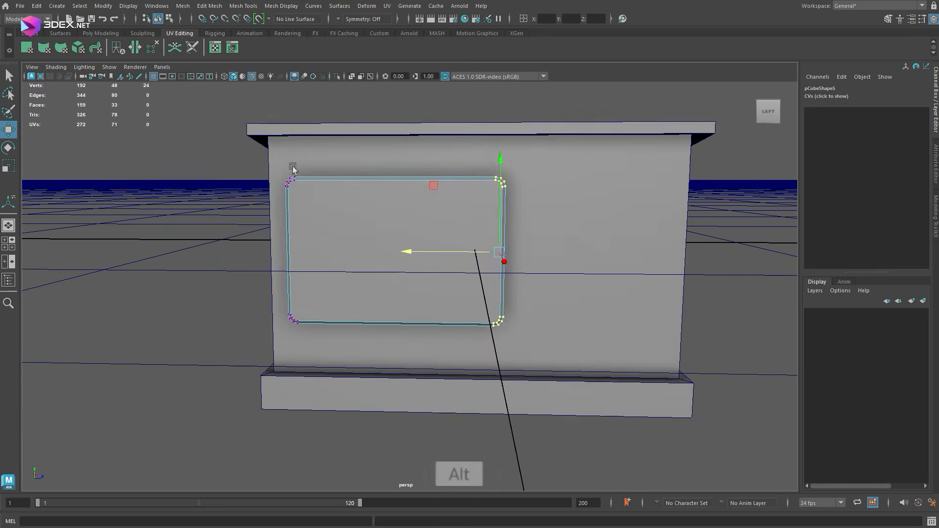
pyautogui.keyDown('alt'); pyautogui.moveTo(394, 146); pyautogui.dragTo(435, 195); pyautogui.keyUp('alt')
pyautogui.moveTo(365, 258); pyautogui.dragTo(397, 227, button='right')
pyautogui.click(365, 258)
pyautogui.keyDown('alt'); pyautogui.moveTo(364, 257); pyautogui.dragTo(283, 237); pyautogui.keyUp('alt')
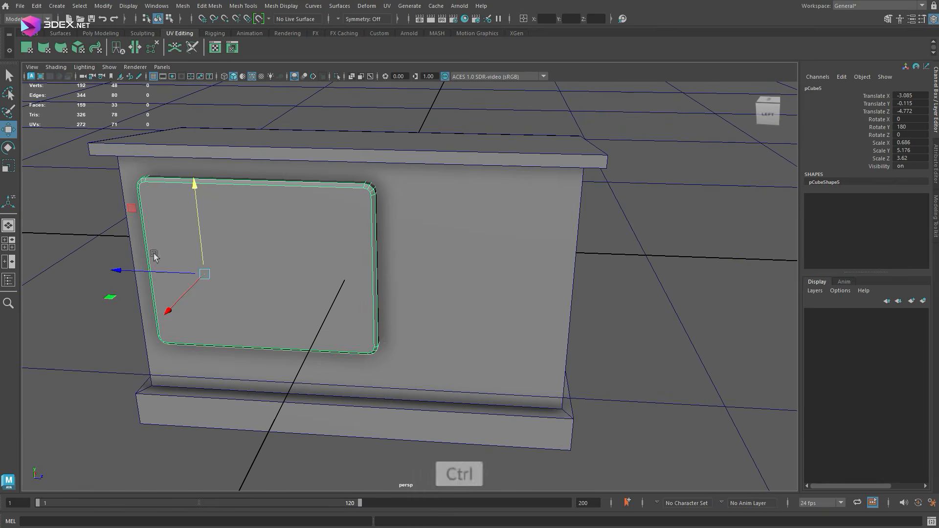
# Cut new edges across the upper corners of the back panel's face with the Multi-Cut tool.
pyautogui.scroll(5, 245, 244)
pyautogui.moveTo(313, 195); pyautogui.dragTo(274, 196, button='right')
pyautogui.click(270, 118)
pyautogui.keyDown('alt'); pyautogui.moveTo(552, 285); pyautogui.dragTo(606, 249); pyautogui.keyUp('alt')
pyautogui.keyDown('shift'); pyautogui.moveTo(314, 148); pyautogui.dragTo(248, 149, button='right'); pyautogui.keyUp('shift')
pyautogui.keyDown('alt'); pyautogui.moveTo(248, 149); pyautogui.dragTo(186, 166); pyautogui.keyUp('alt')
pyautogui.click(185, 141)
pyautogui.click(636, 148)
pyautogui.press('Return')
pyautogui.keyDown('alt'); pyautogui.moveTo(636, 109); pyautogui.dragTo(631, 132); pyautogui.keyUp('alt')
pyautogui.scroll(2, 224, 176)
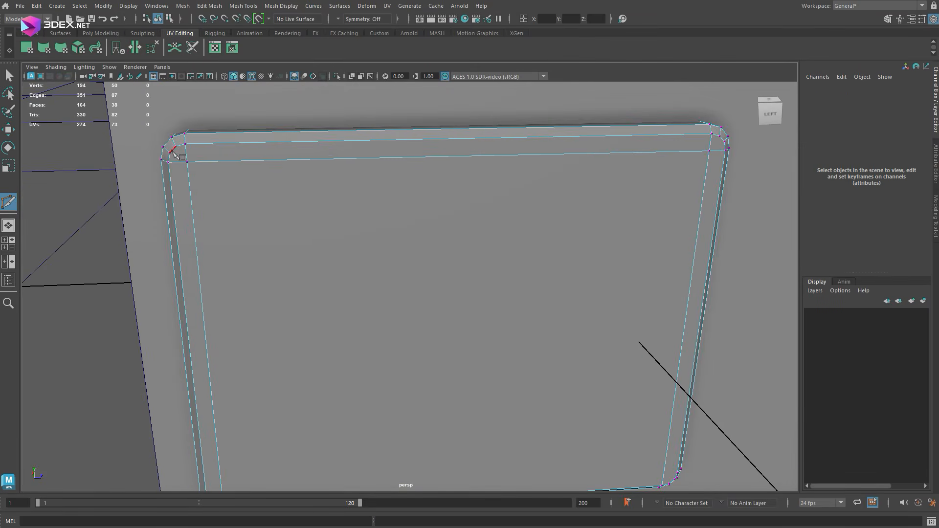
# Cut connecting edges at the back panel's remaining corners, including both lower corners, with the Multi-Cut tool.
pyautogui.keyDown('alt'); pyautogui.moveTo(254, 303); pyautogui.dragTo(278, 263); pyautogui.keyUp('alt')
pyautogui.press('Return')
pyautogui.keyDown('alt'); pyautogui.moveTo(185, 391); pyautogui.dragTo(233, 319, button='middle'); pyautogui.keyUp('alt')
pyautogui.scroll(5, 233, 319)
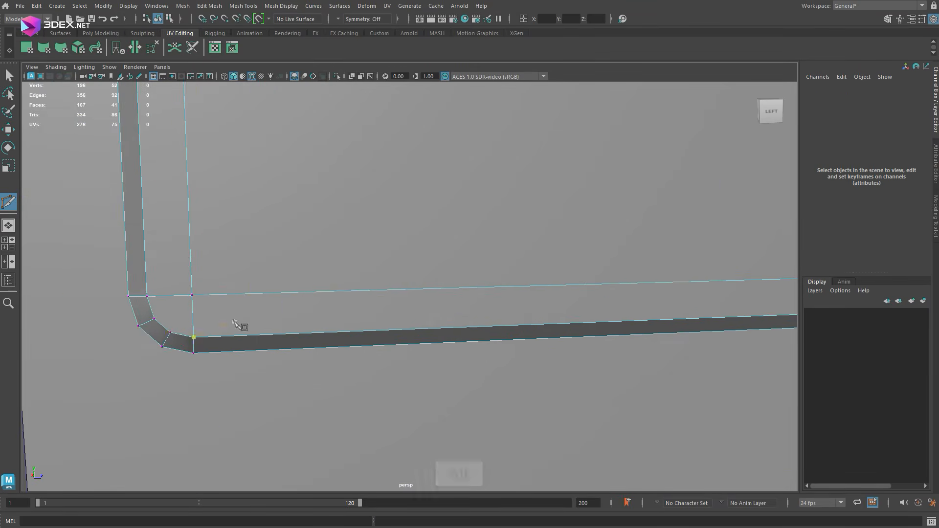
pyautogui.keyDown('alt'); pyautogui.moveTo(504, 288); pyautogui.dragTo(448, 274); pyautogui.keyUp('alt')
pyautogui.click(435, 284)
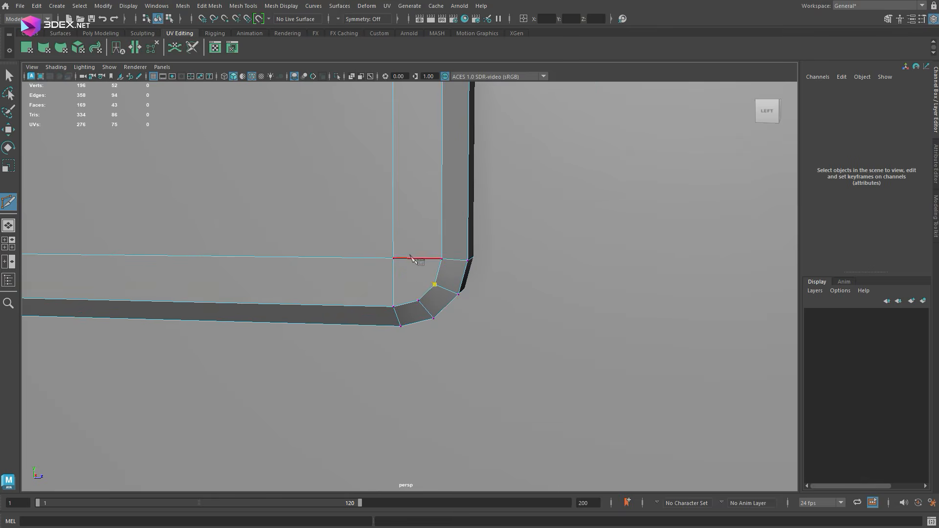
pyautogui.press('Return')
pyautogui.keyDown('alt'); pyautogui.moveTo(381, 306); pyautogui.dragTo(435, 342); pyautogui.keyUp('alt')
pyautogui.press('Return')
pyautogui.keyDown('alt'); pyautogui.moveTo(417, 408); pyautogui.dragTo(229, 375); pyautogui.keyUp('alt')
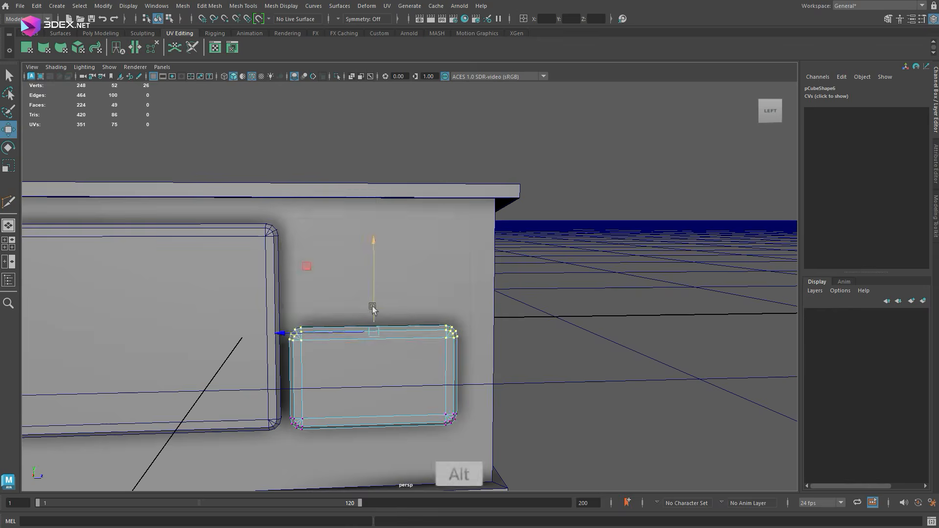
# Return the small back panel to object mode and deselect it.
pyautogui.keyDown('alt'); pyautogui.moveTo(373, 307); pyautogui.dragTo(370, 286); pyautogui.keyUp('alt')
pyautogui.moveTo(369, 286); pyautogui.dragTo(369, 259, button='right')
pyautogui.click(368, 257)
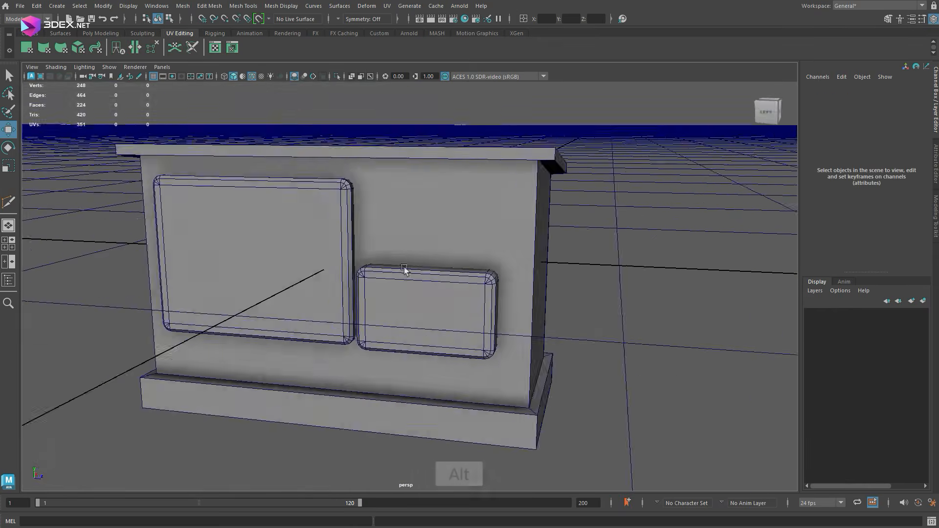
# Create a polygon cylinder beside the cabinet's back and set its axis subdivisions to 12.
pyautogui.keyDown('alt'); pyautogui.moveTo(407, 271); pyautogui.dragTo(385, 309); pyautogui.keyUp('alt')
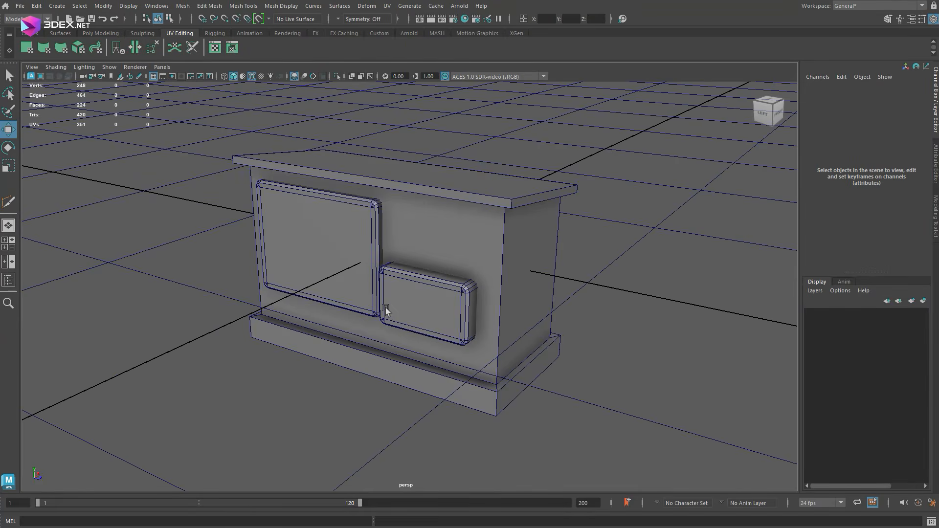
pyautogui.keyDown('alt'); pyautogui.moveTo(385, 309); pyautogui.dragTo(469, 304, button='right'); pyautogui.keyUp('alt')
pyautogui.keyDown('alt'); pyautogui.moveTo(470, 304); pyautogui.dragTo(453, 299); pyautogui.keyUp('alt')
pyautogui.keyDown('shift'); pyautogui.moveTo(404, 228); pyautogui.dragTo(403, 218, button='right'); pyautogui.keyUp('shift')
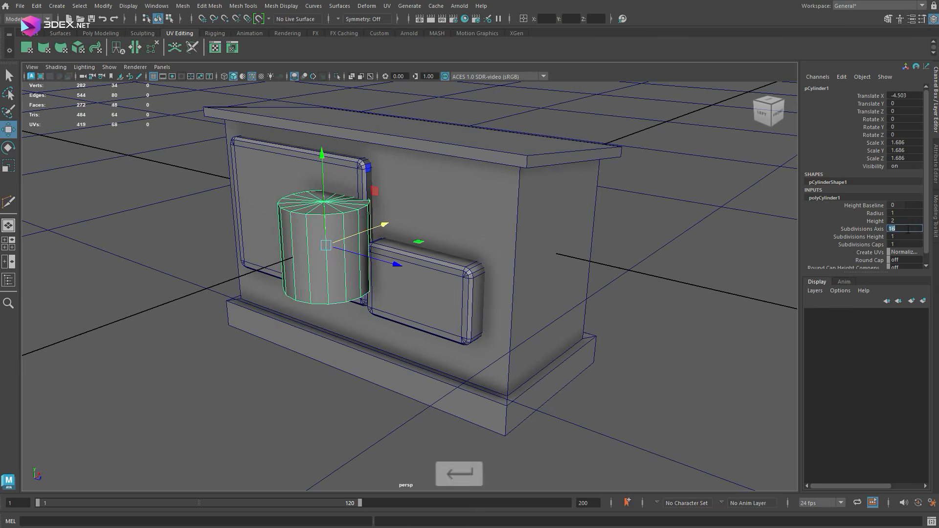
pyautogui.write('12')
pyautogui.press('Return')
# Scale the cylinder to 0.49 and move it near the small back panel, about X -3.755, Y -2.427, Z 3.578.
pyautogui.keyDown('alt'); pyautogui.moveTo(537, 251); pyautogui.dragTo(583, 249, button='right'); pyautogui.keyUp('alt')
pyautogui.moveTo(413, 271); pyautogui.dragTo(421, 274)
pyautogui.keyDown('alt'); pyautogui.moveTo(421, 273); pyautogui.dragTo(399, 261); pyautogui.keyUp('alt')
pyautogui.moveTo(450, 248); pyautogui.dragTo(467, 244)
pyautogui.hotkey('ctrl', 'z')
pyautogui.moveTo(419, 221); pyautogui.dragTo(421, 300)
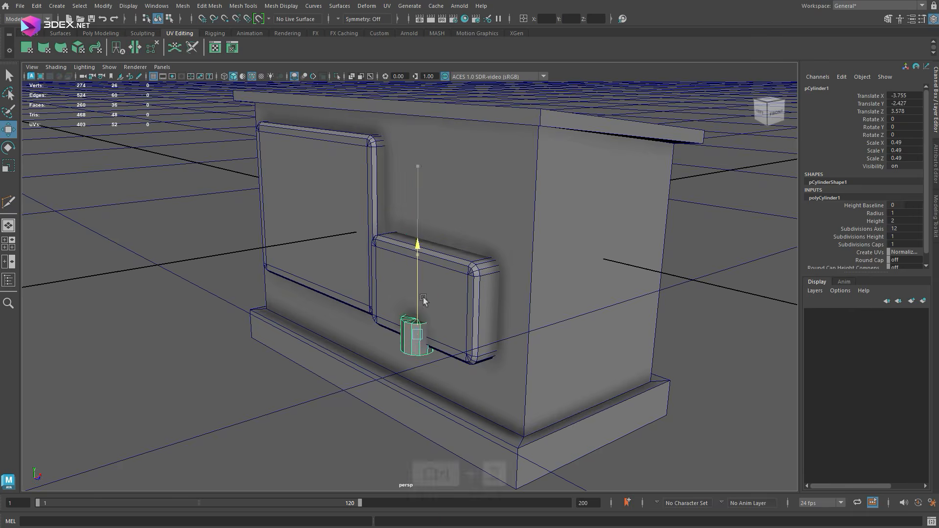
# Scale the cylinder to 0.282 and seat it directly under the small back panel at about X -3.358, Y -2.941.
pyautogui.keyDown('alt'); pyautogui.moveTo(421, 300); pyautogui.dragTo(457, 311, button='right'); pyautogui.keyUp('alt')
pyautogui.press('r')
pyautogui.moveTo(421, 371); pyautogui.dragTo(409, 368)
pyautogui.moveTo(463, 355); pyautogui.dragTo(469, 353)
pyautogui.keyDown('alt'); pyautogui.moveTo(470, 353); pyautogui.dragTo(529, 338); pyautogui.keyUp('alt')
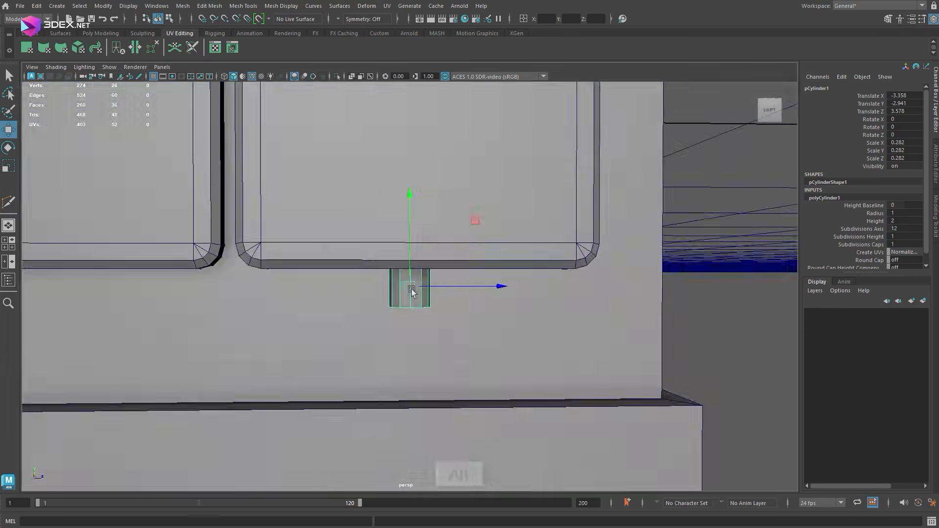
# Extend the cylinder's lower vertices down to the cabinet's base and delete its end-cap faces.
pyautogui.moveTo(411, 289); pyautogui.dragTo(372, 289, button='right')
pyautogui.moveTo(374, 296); pyautogui.dragTo(448, 325)
pyautogui.moveTo(410, 267); pyautogui.dragTo(412, 371)
pyautogui.keyDown('alt'); pyautogui.moveTo(342, 318); pyautogui.dragTo(361, 284); pyautogui.keyUp('alt')
pyautogui.keyDown('alt'); pyautogui.moveTo(362, 304); pyautogui.dragTo(415, 309); pyautogui.keyUp('alt')
pyautogui.moveTo(415, 308); pyautogui.dragTo(415, 336, button='right')
pyautogui.press('BackSpace')
# Soften the edges of the vertical pipe under the small back panel.
pyautogui.keyDown('shift'); pyautogui.moveTo(431, 287); pyautogui.dragTo(527, 292, button='right'); pyautogui.keyUp('shift')
pyautogui.click(582, 274)
pyautogui.keyDown('alt'); pyautogui.moveTo(582, 264); pyautogui.dragTo(488, 259); pyautogui.keyUp('alt')
pyautogui.keyDown('alt'); pyautogui.moveTo(430, 293); pyautogui.dragTo(509, 308, button='right'); pyautogui.keyUp('alt')
pyautogui.click(411, 318)
# Duplicate the pipe beside the original and thicken the copy by offsetting all its faces outward by 0.067.
pyautogui.press('w')
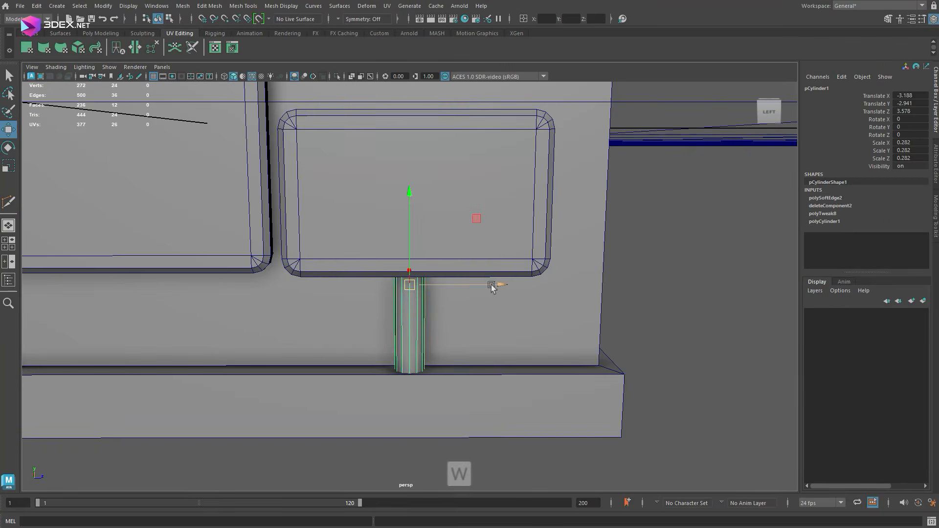
pyautogui.moveTo(442, 285); pyautogui.dragTo(445, 285)
pyautogui.moveTo(360, 308); pyautogui.dragTo(360, 337, button='right')
pyautogui.doubleClick(359, 312)
pyautogui.keyDown('shift'); pyautogui.moveTo(367, 300); pyautogui.dragTo(379, 487, button='right'); pyautogui.keyUp('shift')
pyautogui.keyDown('alt'); pyautogui.moveTo(313, 332); pyautogui.dragTo(391, 357); pyautogui.keyUp('alt')
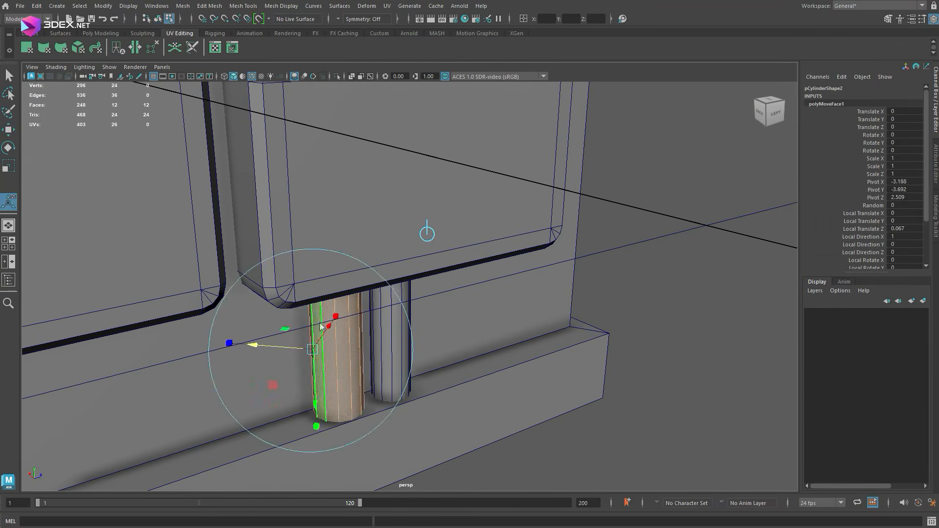
pyautogui.click(651, 293)
# Duplicate the large back panel, set the copy's Y rotation to 0 and move it to the cabinet's front at about X 3.239.
pyautogui.keyDown('alt'); pyautogui.moveTo(636, 294); pyautogui.dragTo(438, 281, button='right'); pyautogui.keyUp('alt')
pyautogui.keyDown('alt'); pyautogui.moveTo(518, 294); pyautogui.dragTo(352, 309); pyautogui.keyUp('alt')
pyautogui.keyDown('alt'); pyautogui.moveTo(372, 308); pyautogui.dragTo(528, 299, button='right'); pyautogui.keyUp('alt')
pyautogui.click(548, 259)
pyautogui.keyDown('alt'); pyautogui.moveTo(548, 260); pyautogui.dragTo(303, 239); pyautogui.keyUp('alt')
pyautogui.keyDown('alt'); pyautogui.moveTo(440, 240); pyautogui.dragTo(376, 238, button='right'); pyautogui.keyUp('alt')
pyautogui.click(495, 291)
pyautogui.keyDown('alt'); pyautogui.moveTo(495, 291); pyautogui.dragTo(597, 224); pyautogui.keyUp('alt')
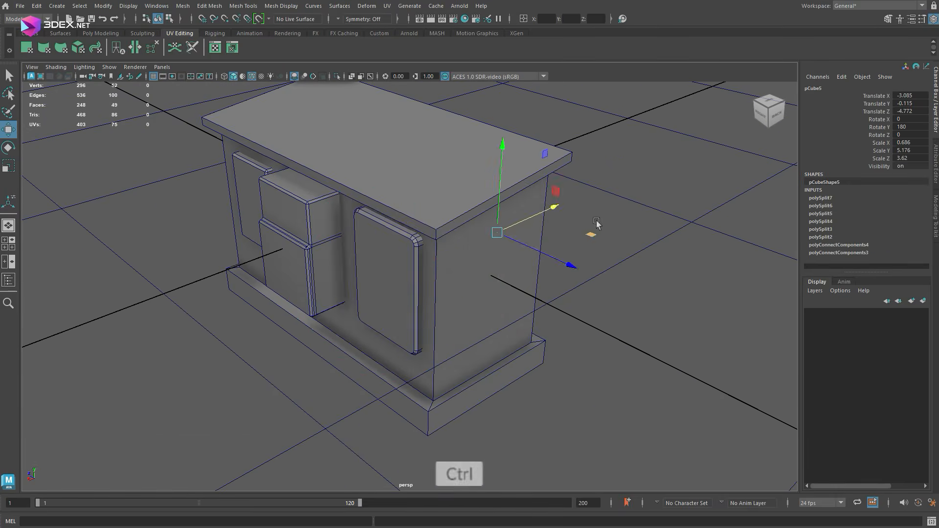
pyautogui.moveTo(287, 339); pyautogui.dragTo(275, 318)
pyautogui.press('w')
pyautogui.keyDown('alt'); pyautogui.moveTo(444, 288); pyautogui.dragTo(528, 249); pyautogui.keyUp('alt')
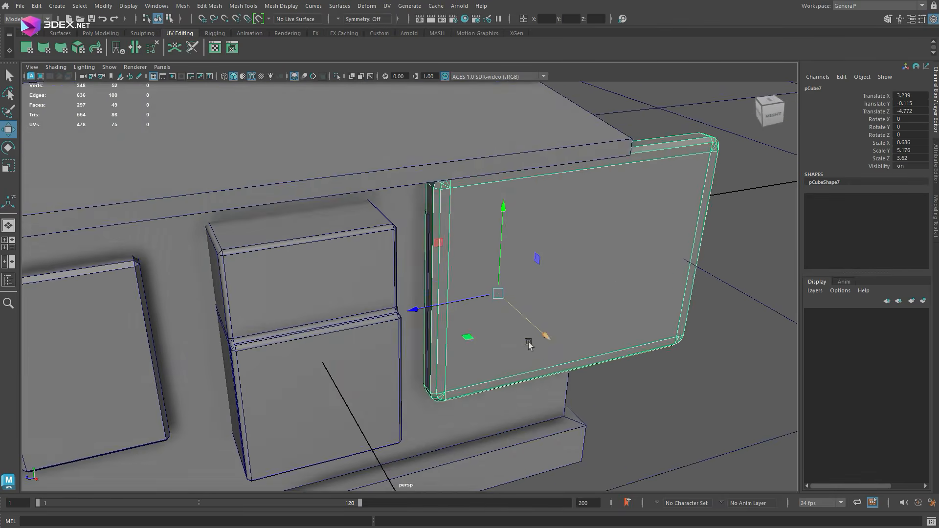
pyautogui.moveTo(528, 344); pyautogui.dragTo(524, 340)
# Narrow the new front panel by moving its outer-side corner vertices inward.
pyautogui.keyDown('alt'); pyautogui.moveTo(611, 272); pyautogui.dragTo(656, 244); pyautogui.keyUp('alt')
pyautogui.moveTo(547, 254); pyautogui.dragTo(504, 255, button='right')
pyautogui.moveTo(645, 127); pyautogui.dragTo(548, 440)
pyautogui.press('w')
pyautogui.moveTo(520, 282); pyautogui.dragTo(344, 287)
# Lower the new front panel's top vertices clear of the overhanging top and remove the old right front panel behind it.
pyautogui.keyDown('alt'); pyautogui.moveTo(344, 287); pyautogui.dragTo(388, 325, button='middle'); pyautogui.keyUp('alt')
pyautogui.moveTo(293, 171); pyautogui.dragTo(494, 230)
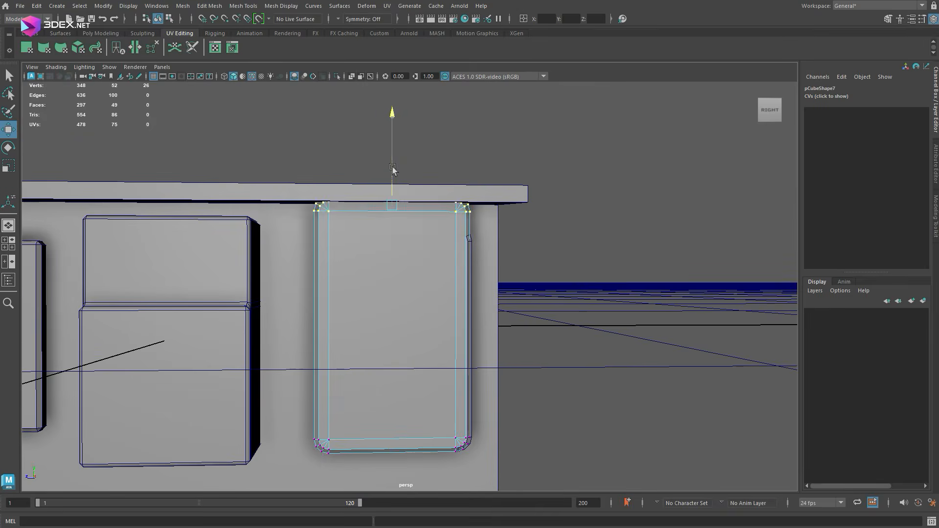
pyautogui.moveTo(391, 171); pyautogui.dragTo(392, 200)
pyautogui.keyDown('alt'); pyautogui.moveTo(484, 254); pyautogui.dragTo(551, 287); pyautogui.keyUp('alt')
pyautogui.moveTo(551, 288); pyautogui.dragTo(586, 259, button='right')
pyautogui.keyDown('alt'); pyautogui.moveTo(469, 284); pyautogui.dragTo(475, 265); pyautogui.keyUp('alt')
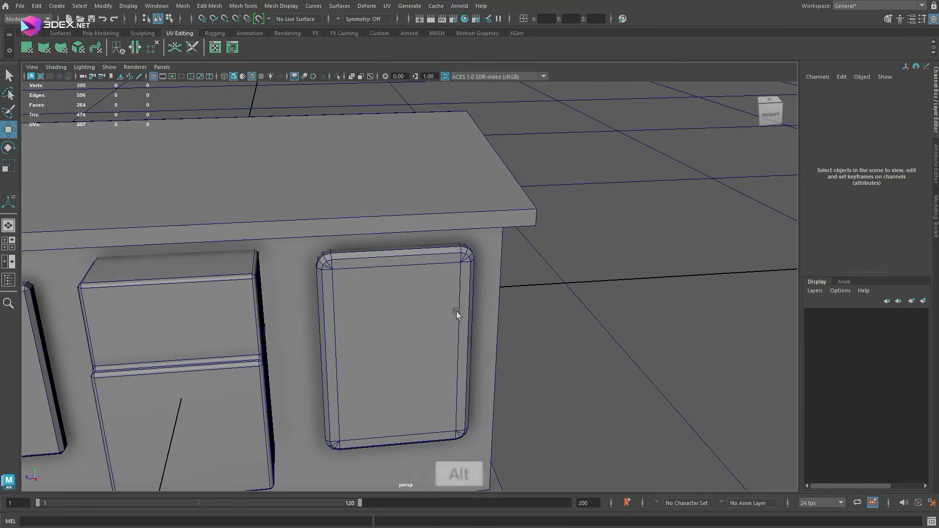
# Select all the cabinet parts, delete their history and freeze their transformations.
pyautogui.keyDown('alt'); pyautogui.moveTo(457, 312); pyautogui.dragTo(468, 308); pyautogui.keyUp('alt')
pyautogui.scroll(-6, 468, 308)
pyautogui.keyDown('alt'); pyautogui.moveTo(313, 289); pyautogui.dragTo(362, 288); pyautogui.keyUp('alt')
pyautogui.scroll(-2, 266, 195)
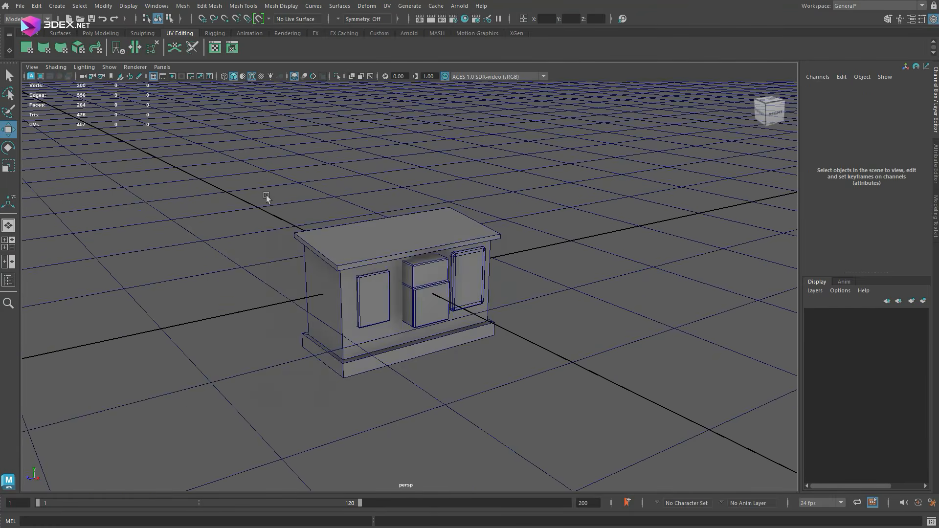
pyautogui.moveTo(267, 195); pyautogui.dragTo(543, 401)
pyautogui.hotkey('alt', 'shift', 'd')
pyautogui.press('space')
pyautogui.click(362, 158)
pyautogui.click(398, 205)
# Show the Outliner, group all the cabinet parts and rename the group street_vent_01.
pyautogui.scroll(2, 398, 274)
pyautogui.click(8, 280)
pyautogui.hotkey('ctrl', 'g')
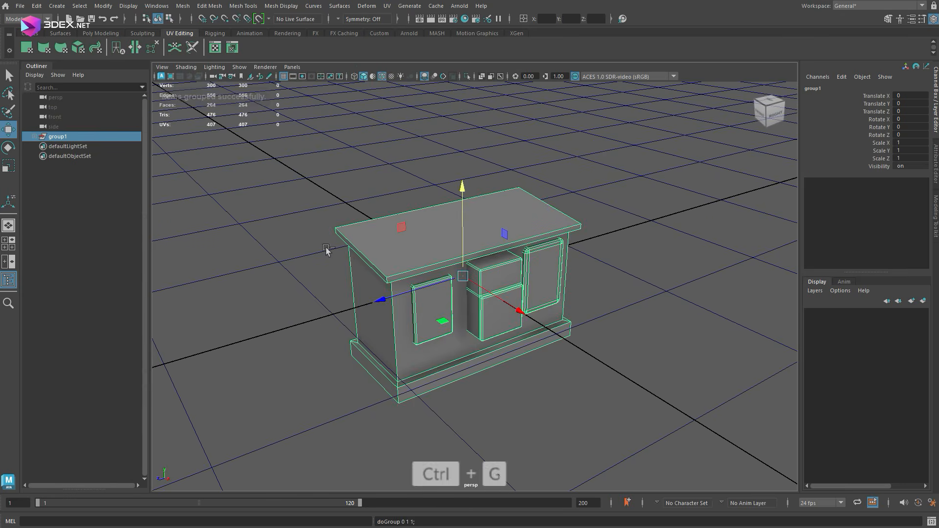
pyautogui.click(709, 169)
pyautogui.scroll(3, 611, 294)
pyautogui.moveTo(606, 387)
pyautogui.keyDown('alt'); pyautogui.mouseDown()
pyautogui.moveTo(529, 350)
pyautogui.moveTo(607, 376)
pyautogui.mouseUp(); pyautogui.keyUp('alt')
pyautogui.doubleClick(58, 137)
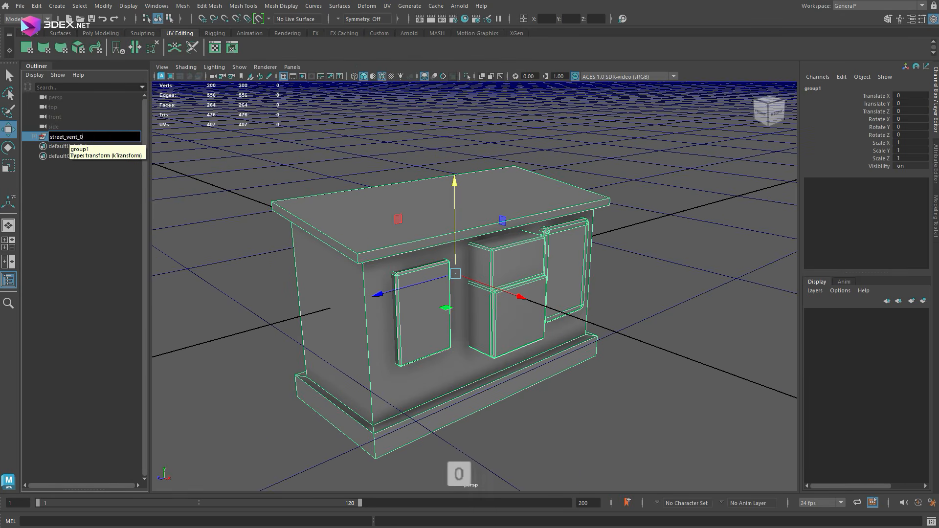
# Expand the group and rename its parts street_vent_01 through street_vent_08.
pyautogui.click(34, 137)
pyautogui.doubleClick(74, 145)
pyautogui.doubleClick(78, 166)
pyautogui.hotkey('ctrl', 'v')
pyautogui.doubleClick(79, 176)
pyautogui.hotkey('ctrl', 'v')
pyautogui.doubleClick(78, 186)
pyautogui.hotkey('ctrl', 'v')
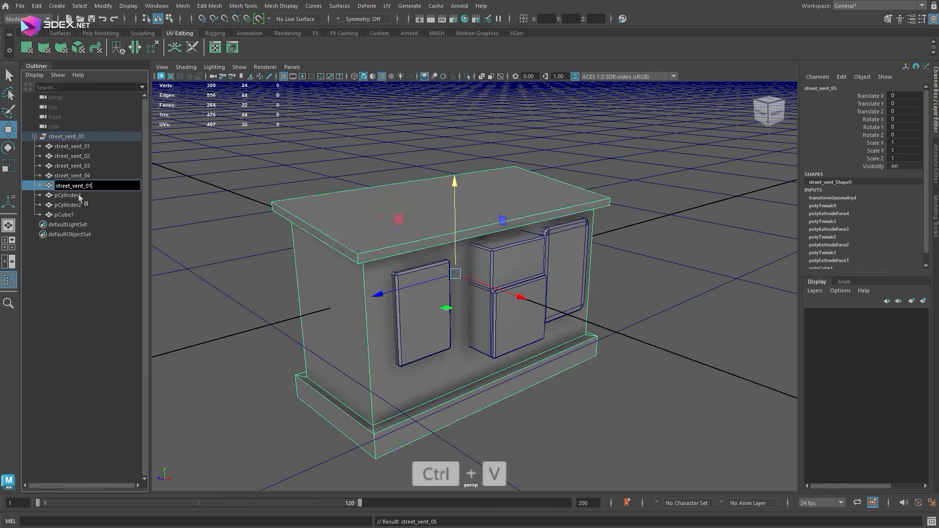
pyautogui.doubleClick(79, 196)
pyautogui.hotkey('ctrl', 'v')
pyautogui.click(473, 276)
pyautogui.scroll(-3, 472, 277)
# Rename the group street_vent_01_low and keep a hidden duplicate of it.
pyautogui.click(88, 138)
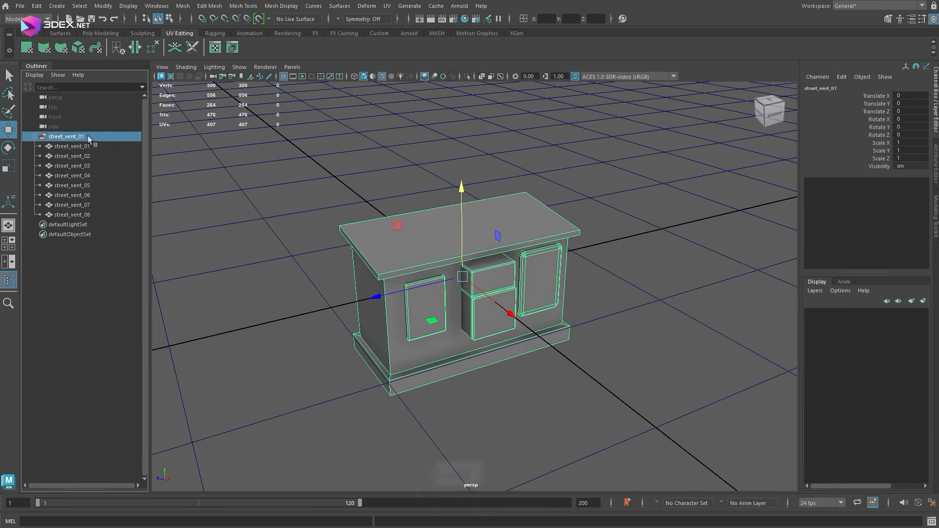
pyautogui.press('Return')
pyautogui.hotkey('ctrl', 'd')
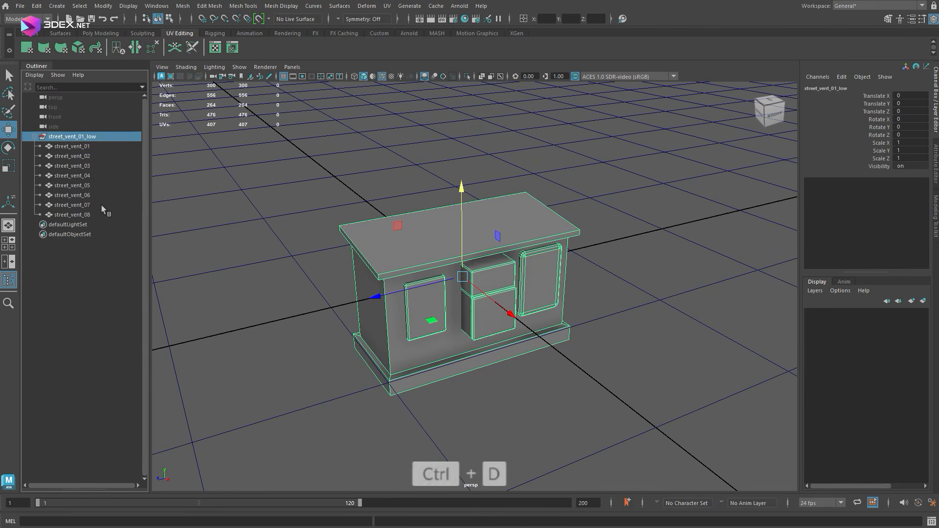
pyautogui.hotkey('ctrl', 'h')
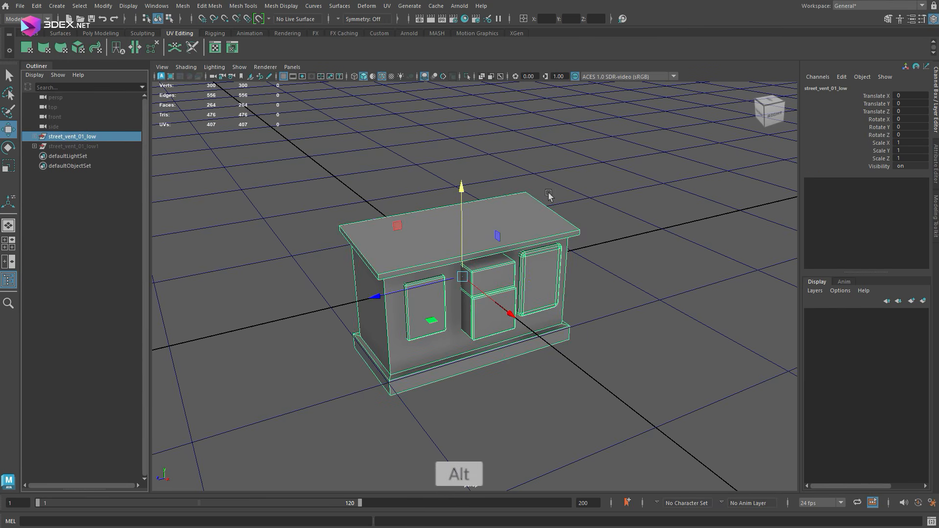
# Open the UV Editor and apply automatic UV mapping to the cabinet body.
pyautogui.click(9, 280)
pyautogui.click(215, 48)
pyautogui.click(272, 195)
pyautogui.keyDown('alt'); pyautogui.moveTo(303, 206); pyautogui.dragTo(273, 196); pyautogui.keyUp('alt')
pyautogui.click(517, 134)
pyautogui.keyDown('alt'); pyautogui.moveTo(293, 225); pyautogui.dragTo(314, 210); pyautogui.keyUp('alt')
pyautogui.click(78, 47)
pyautogui.keyDown('alt'); pyautogui.moveTo(639, 166); pyautogui.dragTo(584, 187, button='middle'); pyautogui.keyUp('alt')
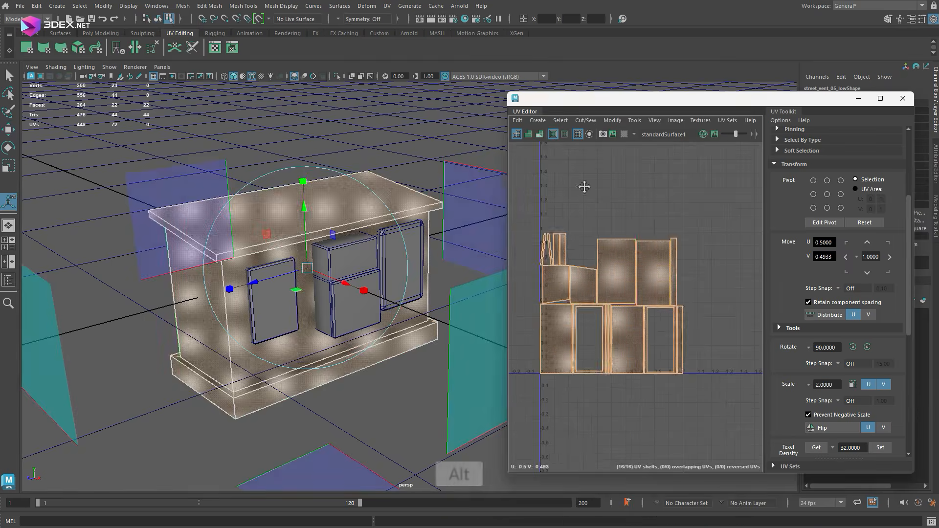
# Apply planar UV mapping to the left front panel.
pyautogui.moveTo(240, 242); pyautogui.dragTo(285, 226, button='right')
pyautogui.click(274, 293)
pyautogui.keyDown('alt'); pyautogui.moveTo(274, 294); pyautogui.dragTo(302, 256, button='right'); pyautogui.keyUp('alt')
pyautogui.click(27, 47)
# Cut the left front panel's UVs along its bevel edge loop and at a lower corner.
pyautogui.keyDown('alt'); pyautogui.moveTo(196, 166); pyautogui.dragTo(313, 196, button='right'); pyautogui.keyUp('alt')
pyautogui.doubleClick(352, 205)
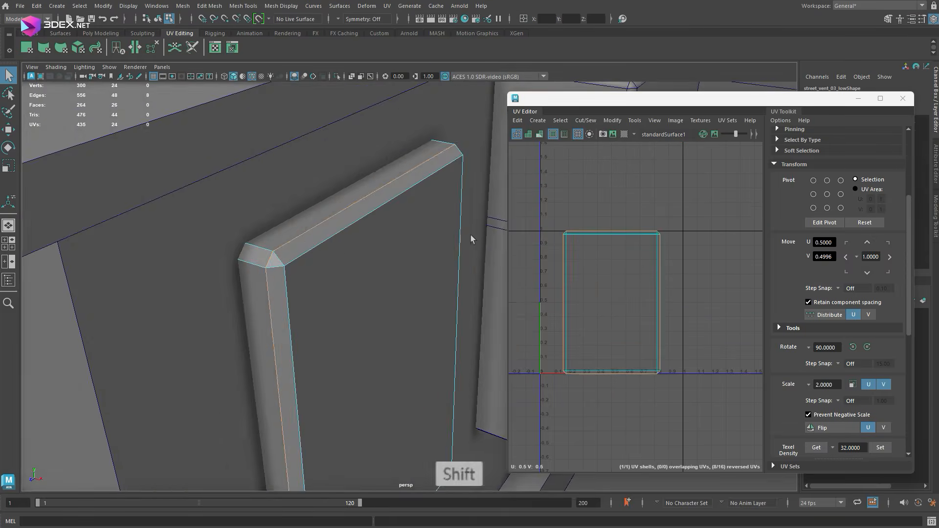
pyautogui.hotkey('shift', 'x')
pyautogui.keyDown('alt'); pyautogui.moveTo(338, 362); pyautogui.dragTo(325, 165, button='middle'); pyautogui.keyUp('alt')
pyautogui.keyDown('alt'); pyautogui.moveTo(324, 166); pyautogui.dragTo(313, 196); pyautogui.keyUp('alt')
pyautogui.click(276, 140)
pyautogui.hotkey('shift', 'x')
# Try to unfold and orient the left front panel's UV shells.
pyautogui.moveTo(552, 205); pyautogui.dragTo(679, 365)
pyautogui.scroll(-9, 802, 259)
pyautogui.click(786, 257)
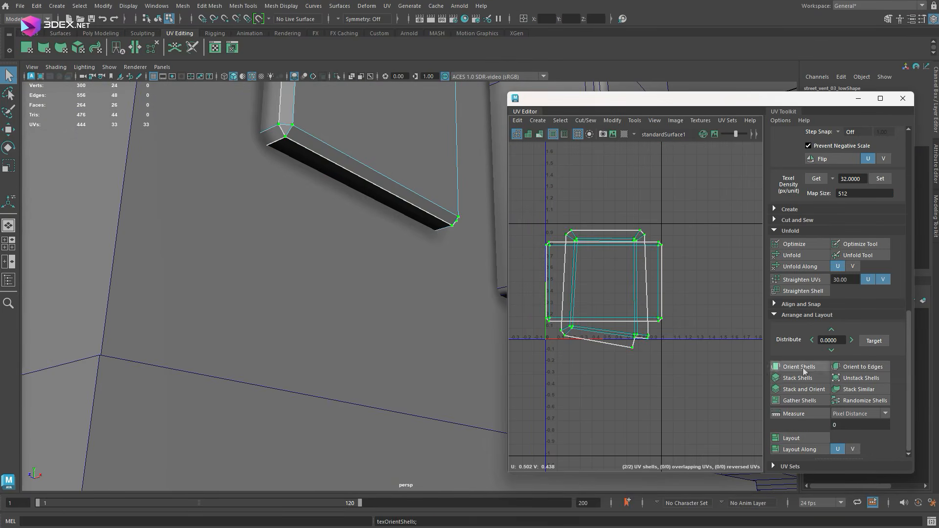
# Isolate the left front panel, delete its hidden back faces and leave isolation.
pyautogui.hotkey('ctrl', '1')
pyautogui.keyDown('alt'); pyautogui.moveTo(394, 146); pyautogui.dragTo(391, 167); pyautogui.keyUp('alt')
pyautogui.moveTo(264, 191); pyautogui.dragTo(264, 220, button='right')
pyautogui.click(253, 220)
pyautogui.hotkey('shift', '.')
pyautogui.press('Delete')
pyautogui.keyDown('alt'); pyautogui.moveTo(254, 220); pyautogui.dragTo(245, 210); pyautogui.keyUp('alt')
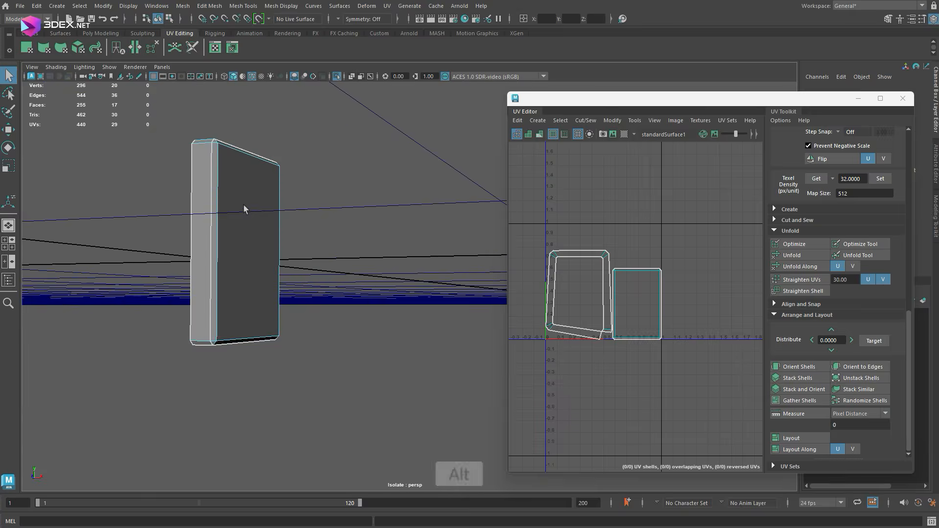
pyautogui.hotkey('ctrl', '1')
# Try to unfold the UVs of the trimmed left front panel.
pyautogui.moveTo(552, 235); pyautogui.dragTo(679, 357)
pyautogui.click(781, 255)
# Reproject all faces of the trimmed left front panel with planar UV mapping.
pyautogui.moveTo(262, 254); pyautogui.dragTo(337, 262, button='right')
pyautogui.doubleClick(260, 211)
pyautogui.click(27, 47)
# Separate the left front panel's UVs into a front face and a side strip, and lay out both shells.
pyautogui.moveTo(239, 196); pyautogui.dragTo(240, 161, button='right')
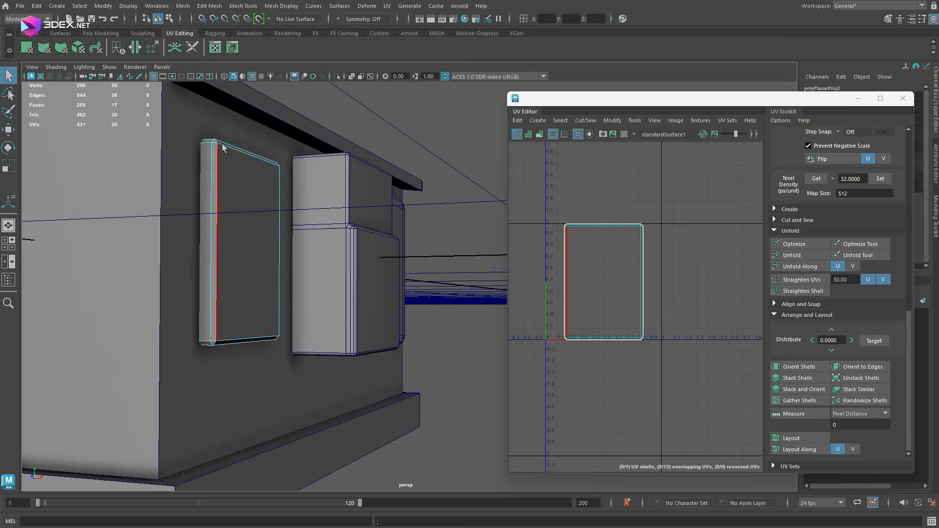
pyautogui.doubleClick(220, 144)
pyautogui.keyDown('alt'); pyautogui.moveTo(230, 205); pyautogui.dragTo(220, 156); pyautogui.keyUp('alt')
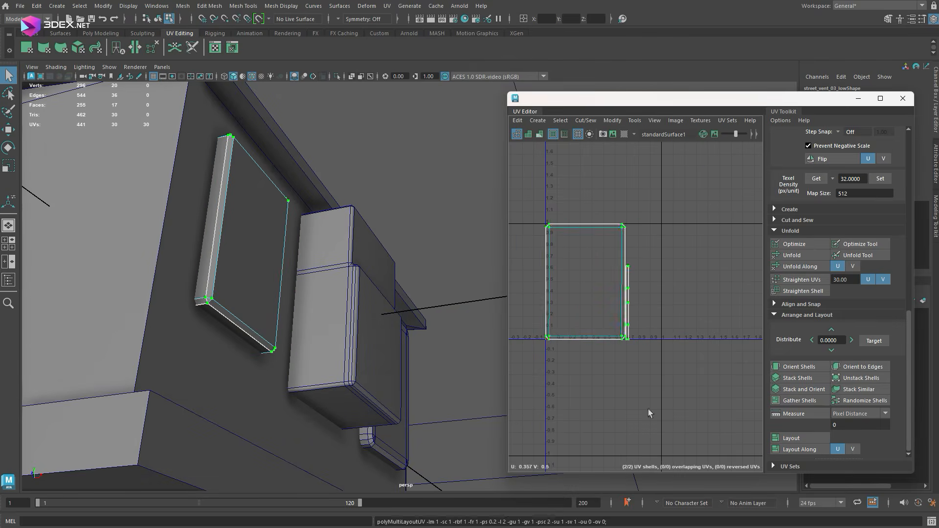
# Isolate the centre box and reproject its UVs with planar mapping.
pyautogui.keyDown('alt'); pyautogui.moveTo(337, 206); pyautogui.dragTo(367, 153); pyautogui.keyUp('alt')
pyautogui.doubleClick(435, 205)
pyautogui.hotkey('ctrl', '1')
pyautogui.keyDown('alt'); pyautogui.moveTo(313, 186); pyautogui.dragTo(325, 230); pyautogui.keyUp('alt')
pyautogui.click(27, 47)
pyautogui.keyDown('alt'); pyautogui.moveTo(421, 183); pyautogui.dragTo(231, 163); pyautogui.keyUp('alt')
# Cut the centre box's UVs along its side and bottom border edges and lay out the shells.
pyautogui.keyDown('alt'); pyautogui.moveTo(260, 354); pyautogui.dragTo(293, 381); pyautogui.keyUp('alt')
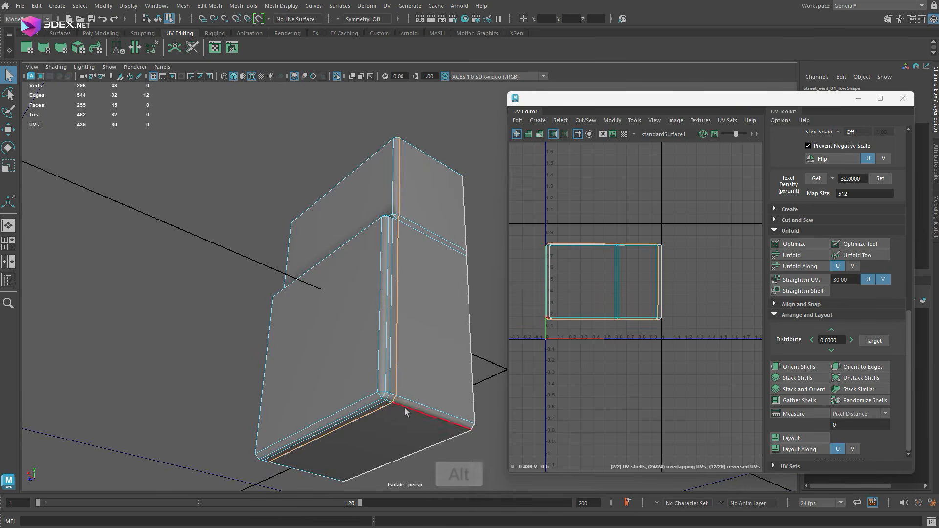
pyautogui.click(406, 410)
pyautogui.hotkey('shift', 'x')
pyautogui.keyDown('alt'); pyautogui.moveTo(391, 230); pyautogui.dragTo(266, 212); pyautogui.keyUp('alt')
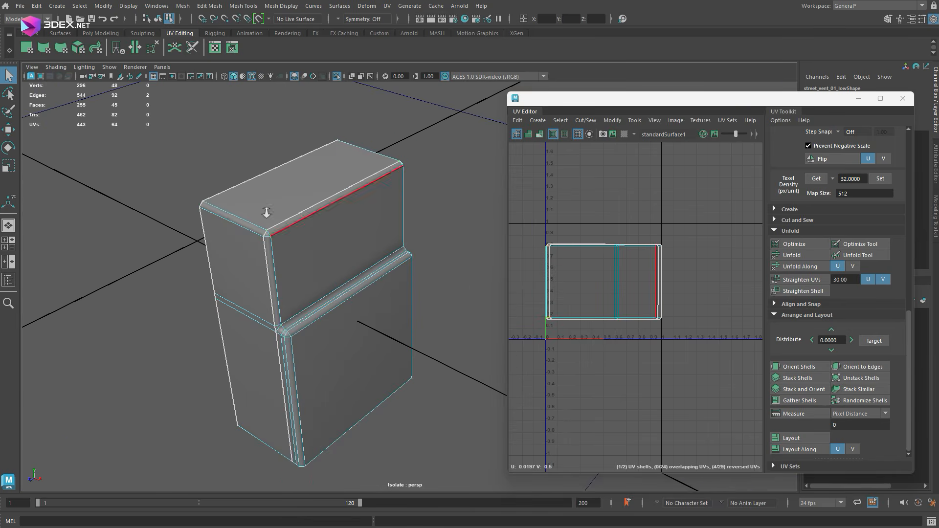
pyautogui.click(809, 440)
# Isolate the right front panel and reproject its UVs with planar mapping.
pyautogui.keyDown('alt'); pyautogui.moveTo(362, 255); pyautogui.dragTo(377, 235); pyautogui.keyUp('alt')
pyautogui.hotkey('ctrl', '1')
pyautogui.moveTo(377, 235); pyautogui.dragTo(402, 210, button='right')
pyautogui.click(356, 208)
pyautogui.keyDown('alt'); pyautogui.moveTo(403, 210); pyautogui.dragTo(273, 215); pyautogui.keyUp('alt')
pyautogui.hotkey('ctrl', '1')
pyautogui.click(27, 47)
# Separate the right front panel's UVs along its rim edge loops, arrange the shells and leave isolation.
pyautogui.moveTo(346, 232); pyautogui.dragTo(347, 205, button='right')
pyautogui.keyDown('alt'); pyautogui.moveTo(348, 244); pyautogui.dragTo(313, 196); pyautogui.keyUp('alt')
pyautogui.doubleClick(293, 336)
pyautogui.keyDown('shift'); pyautogui.click(356, 309); pyautogui.keyUp('shift')
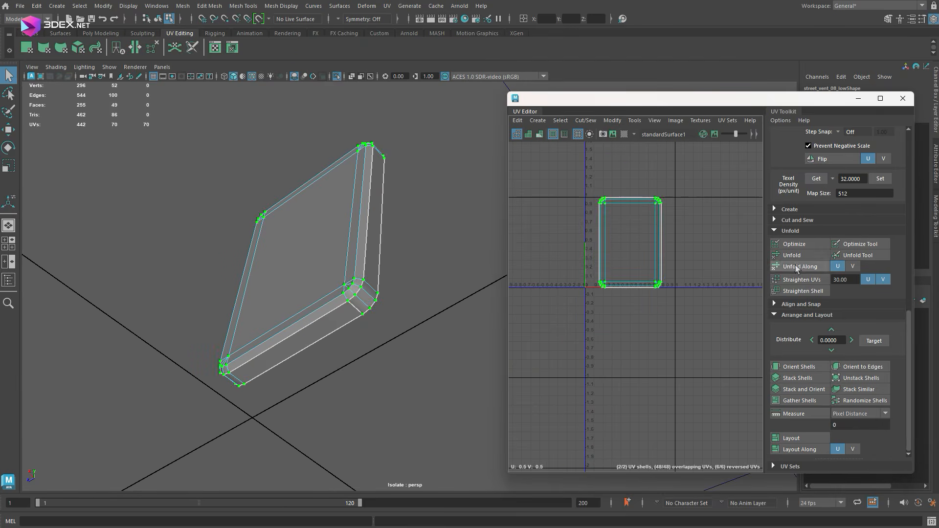
pyautogui.click(806, 389)
pyautogui.moveTo(416, 254)
pyautogui.keyDown('alt'); pyautogui.mouseDown()
pyautogui.moveTo(369, 227)
pyautogui.moveTo(398, 260)
pyautogui.mouseUp(); pyautogui.keyUp('alt')
pyautogui.hotkey('ctrl', '1')
# Reproject the UVs of the large panel on the side with the pipes using planar mapping.
pyautogui.scroll(-5, 367, 225)
pyautogui.click(342, 240)
pyautogui.keyDown('alt'); pyautogui.moveTo(342, 240); pyautogui.dragTo(382, 220); pyautogui.keyUp('alt')
pyautogui.click(26, 47)
# Cut the large panel's UVs along its rim edge loops and unfold the separated shells.
pyautogui.moveTo(254, 211); pyautogui.dragTo(256, 183, button='right')
pyautogui.click(199, 187)
pyautogui.keyDown('alt'); pyautogui.moveTo(199, 186); pyautogui.dragTo(293, 235); pyautogui.keyUp('alt')
pyautogui.doubleClick(308, 165)
pyautogui.keyDown('shift'); pyautogui.click(289, 243); pyautogui.keyUp('shift')
pyautogui.keyDown('shift'); pyautogui.moveTo(651, 195); pyautogui.dragTo(632, 203, button='right'); pyautogui.keyUp('shift')
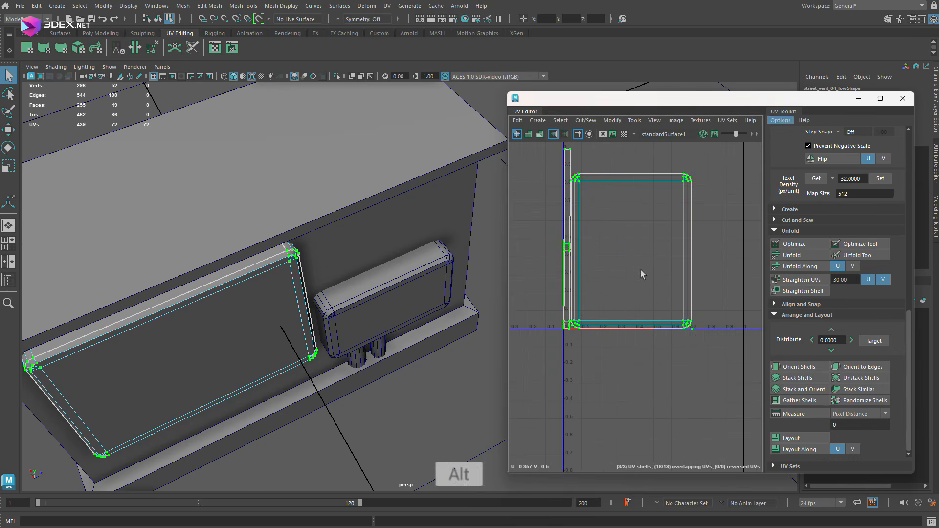
pyautogui.click(799, 259)
pyautogui.keyDown('alt'); pyautogui.moveTo(638, 149); pyautogui.dragTo(649, 241, button='middle'); pyautogui.keyUp('alt')
pyautogui.scroll(5, 650, 241)
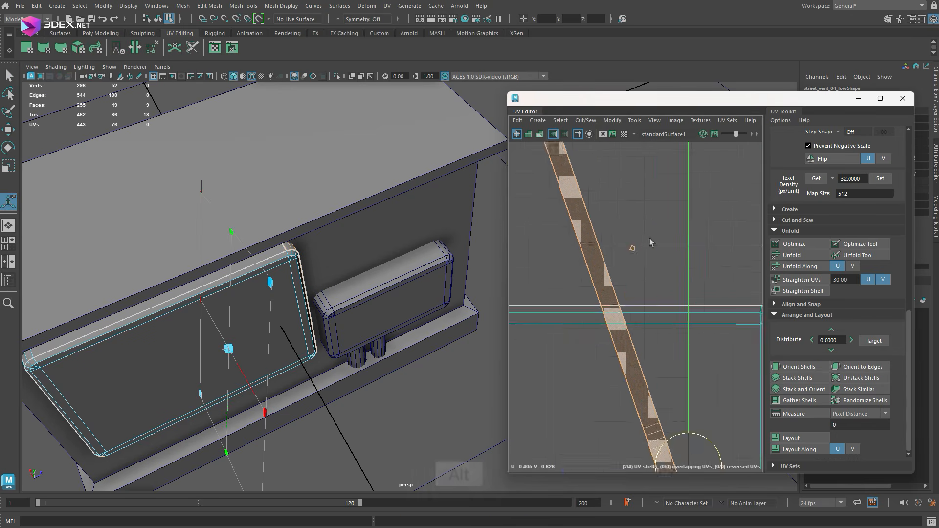
pyautogui.scroll(-4, 648, 243)
# Reproject the large panel's front and adjoining edge faces with planar UV mapping.
pyautogui.keyDown('alt'); pyautogui.moveTo(259, 361); pyautogui.dragTo(264, 300); pyautogui.keyUp('alt')
pyautogui.click(607, 333)
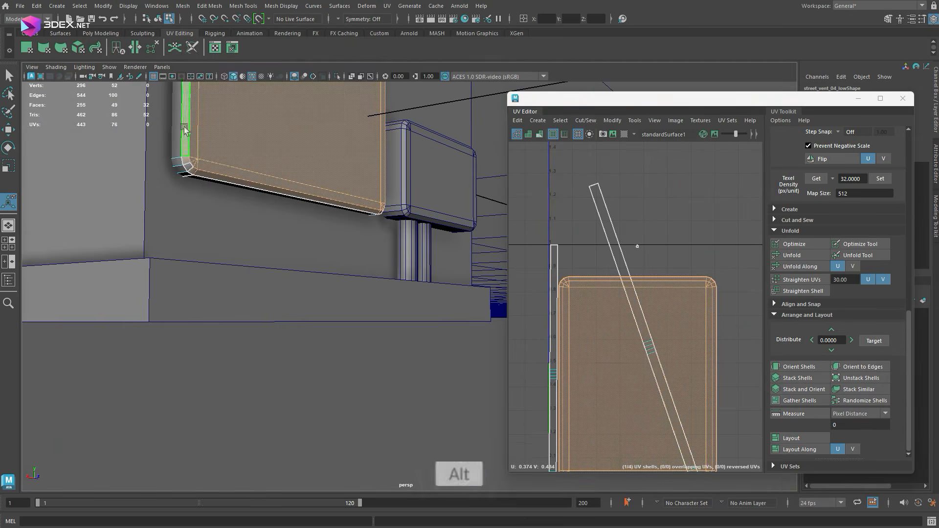
pyautogui.click(28, 47)
pyautogui.moveTo(225, 169); pyautogui.dragTo(267, 153, button='right')
# Planar-map the small panel above the pipes and separate its front face from its side strip.
pyautogui.keyDown('alt'); pyautogui.moveTo(264, 205); pyautogui.dragTo(274, 274); pyautogui.keyUp('alt')
pyautogui.click(282, 294)
pyautogui.click(27, 47)
pyautogui.moveTo(264, 245); pyautogui.dragTo(265, 217, button='right')
pyautogui.doubleClick(233, 199)
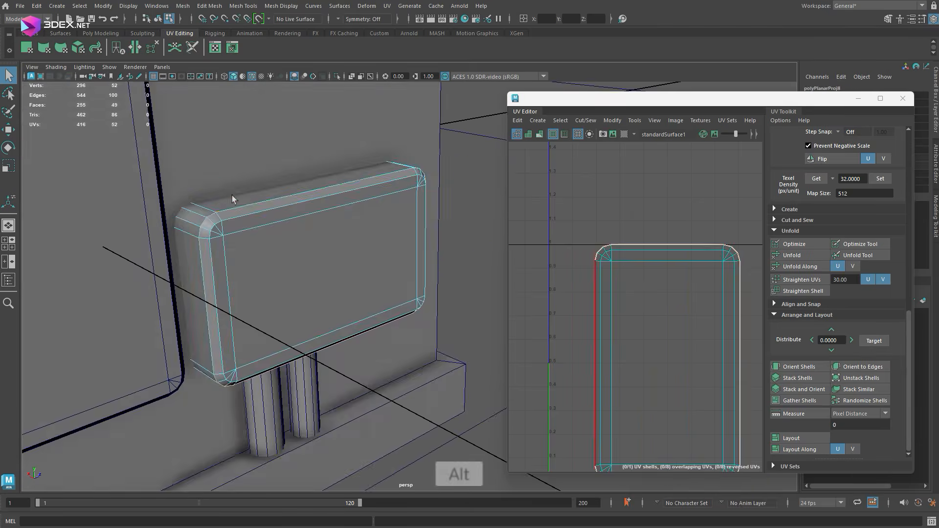
pyautogui.keyDown('alt'); pyautogui.moveTo(338, 289); pyautogui.dragTo(367, 215); pyautogui.keyUp('alt')
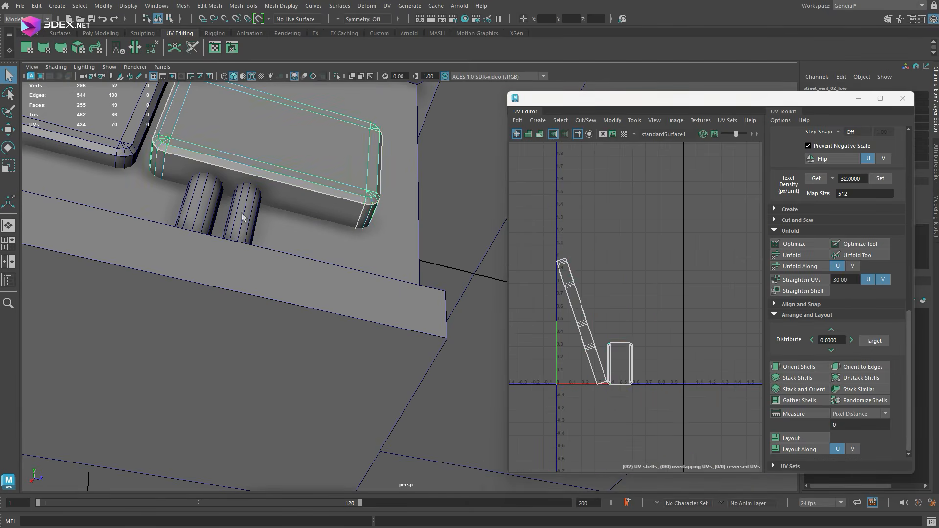
# Unfold the UVs of the two pipes.
pyautogui.click(615, 304)
pyautogui.click(797, 255)
pyautogui.moveTo(237, 209); pyautogui.dragTo(285, 195, button='right')
pyautogui.click(203, 208)
pyautogui.click(797, 256)
# Select the whole cabinet and lay out all its UV shells together in the UV square.
pyautogui.keyDown('alt'); pyautogui.moveTo(343, 235); pyautogui.dragTo(312, 242); pyautogui.keyUp('alt')
pyautogui.click(367, 274)
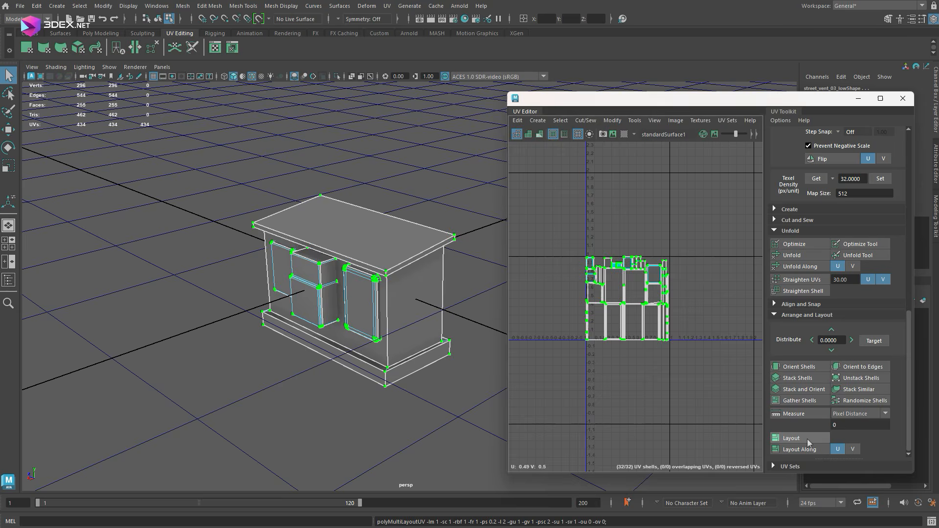
pyautogui.click(807, 440)
pyautogui.click(806, 439)
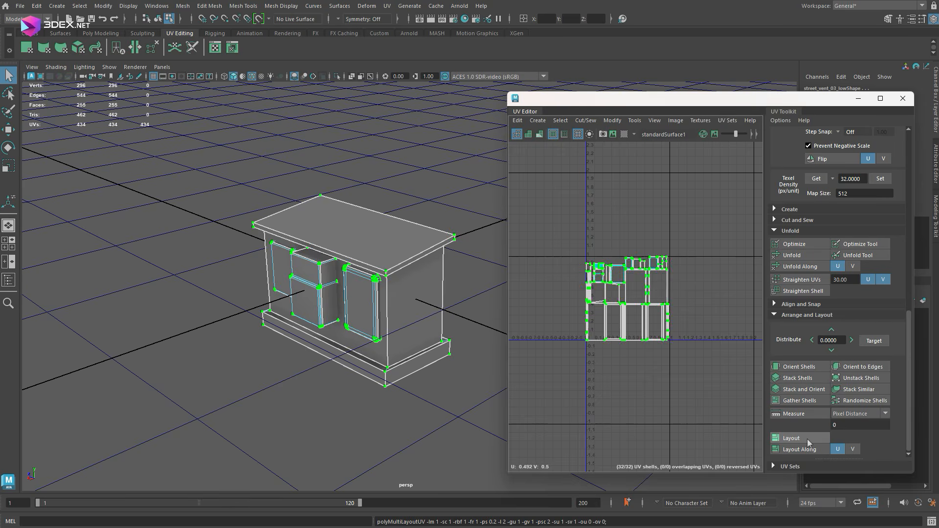
# Display the UV shells shaded and enlarge the UV Editor window.
pyautogui.scroll(4, 676, 316)
pyautogui.click(528, 134)
pyautogui.scroll(2, 602, 254)
pyautogui.moveTo(508, 259); pyautogui.dragTo(279, 259)
pyautogui.keyDown('alt'); pyautogui.moveTo(504, 257); pyautogui.dragTo(570, 260, button='middle'); pyautogui.keyUp('alt')
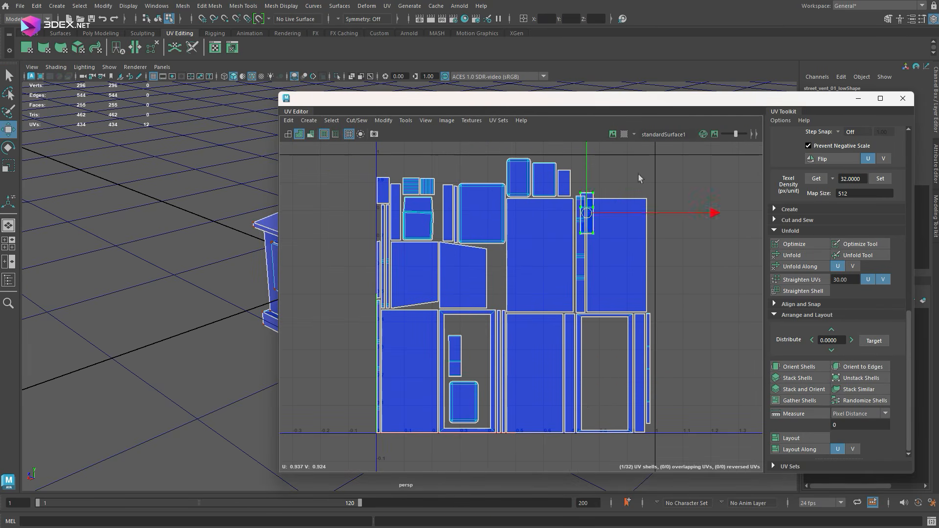
# Move the thin strip shell from the right border into the empty interior of the first frame-shaped shell.
pyautogui.moveTo(648, 369); pyautogui.dragTo(592, 375)
pyautogui.scroll(4, 593, 376)
pyautogui.keyDown('alt'); pyautogui.moveTo(587, 370); pyautogui.dragTo(623, 334, button='middle'); pyautogui.keyUp('alt')
pyautogui.moveTo(622, 334); pyautogui.dragTo(389, 332)
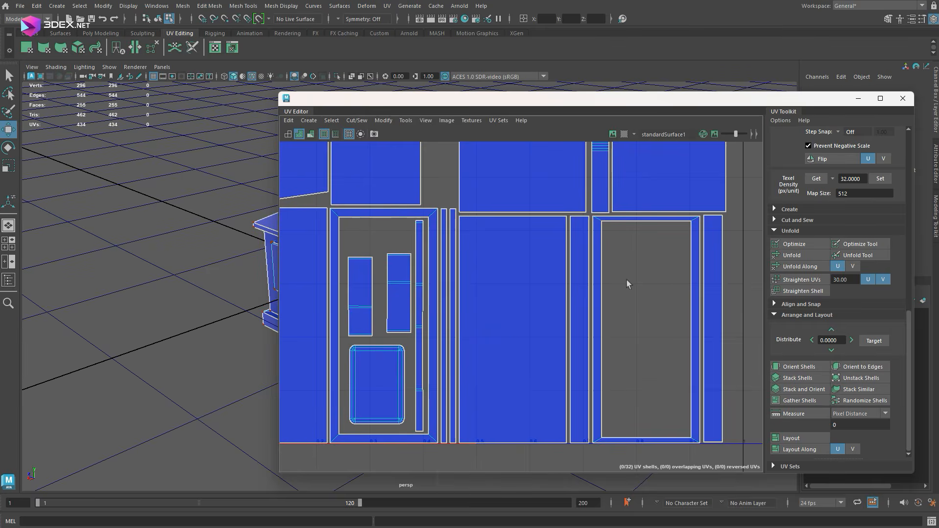
# Move a small rectangular shell and one pipe shell into the gap beside the slanted shells.
pyautogui.scroll(-1, 628, 284)
pyautogui.keyDown('alt'); pyautogui.moveTo(518, 317); pyautogui.dragTo(554, 406, button='middle'); pyautogui.keyUp('alt')
pyautogui.moveTo(444, 376); pyautogui.dragTo(442, 379)
pyautogui.scroll(-1, 442, 379)
pyautogui.keyDown('alt'); pyautogui.moveTo(440, 356); pyautogui.dragTo(475, 462, button='middle'); pyautogui.keyUp('alt')
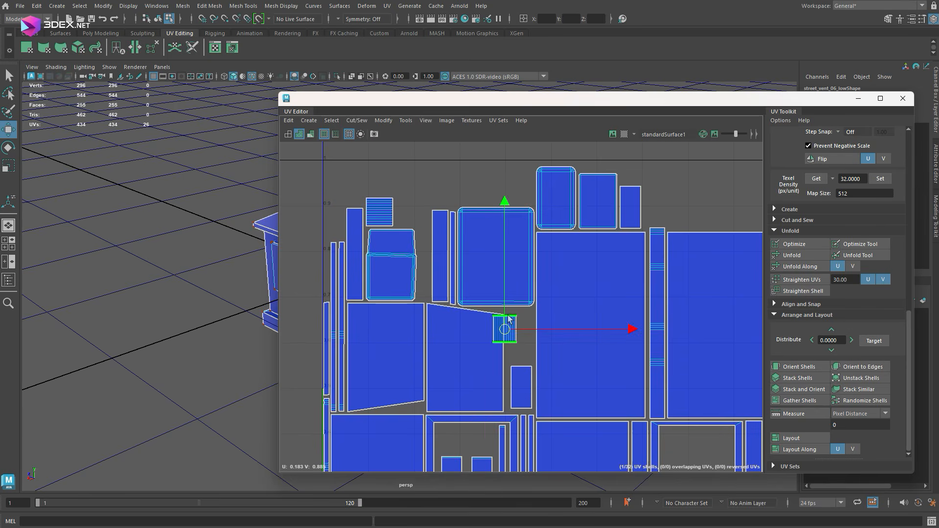
pyautogui.moveTo(508, 319); pyautogui.dragTo(523, 331)
# Move the three shells above the large rectangles into the empty interior of the second frame-shaped shell.
pyautogui.scroll(-3, 523, 331)
pyautogui.keyDown('alt'); pyautogui.moveTo(608, 244); pyautogui.dragTo(541, 200, button='middle'); pyautogui.keyUp('alt')
pyautogui.scroll(4, 587, 427)
pyautogui.keyDown('alt'); pyautogui.moveTo(588, 427); pyautogui.dragTo(562, 358, button='middle'); pyautogui.keyUp('alt')
pyautogui.moveTo(555, 358); pyautogui.dragTo(527, 385)
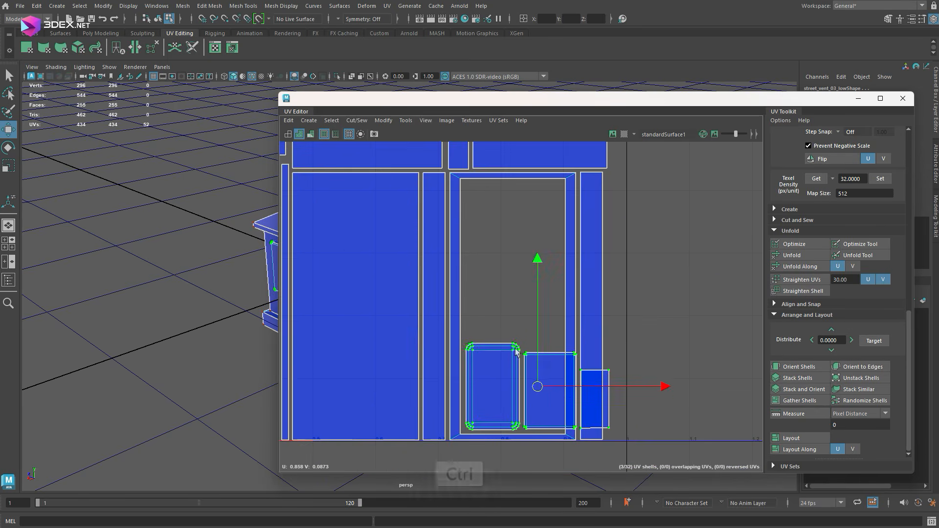
pyautogui.moveTo(488, 240); pyautogui.dragTo(483, 225)
# Move the remaining pipe shell into the second frame-shaped shell beside the small rectangular shell.
pyautogui.scroll(-5, 483, 224)
pyautogui.keyDown('alt'); pyautogui.moveTo(483, 225); pyautogui.dragTo(567, 376, button='middle'); pyautogui.keyUp('alt')
pyautogui.keyDown('alt'); pyautogui.moveTo(453, 242); pyautogui.dragTo(451, 195, button='middle'); pyautogui.keyUp('alt')
pyautogui.scroll(1, 406, 195)
pyautogui.click(397, 194)
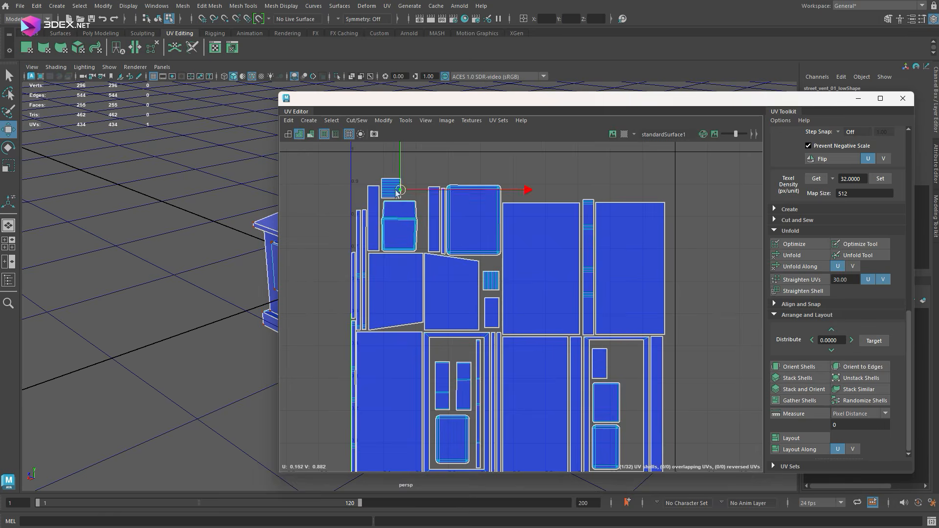
# Try to move the two thin strip shells from the left border above the large rectangular shells.
pyautogui.scroll(-2, 490, 220)
pyautogui.scroll(5, 375, 323)
pyautogui.click(386, 266)
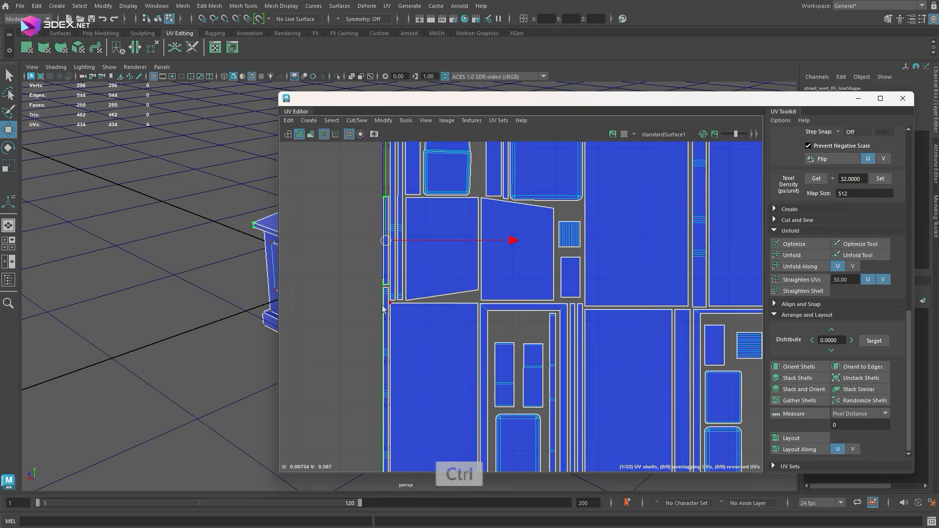
pyautogui.keyDown('ctrl'); pyautogui.keyDown('shift'); pyautogui.click(394, 319); pyautogui.keyUp('shift'); pyautogui.keyUp('ctrl')
pyautogui.scroll(-5, 391, 319)
pyautogui.moveTo(413, 333); pyautogui.dragTo(604, 202)
pyautogui.hotkey('ctrl', 'z')
# Rotate the two thin left-border strip shells by 90 degrees and place them above the large rectangular shells.
pyautogui.scroll(4, 365, 305)
pyautogui.click(412, 338)
pyautogui.keyDown('ctrl'); pyautogui.keyDown('shift'); pyautogui.click(413, 244); pyautogui.keyUp('shift'); pyautogui.keyUp('ctrl')
pyautogui.scroll(3, 850, 225)
pyautogui.click(867, 225)
pyautogui.keyDown('alt'); pyautogui.moveTo(494, 252); pyautogui.dragTo(455, 277, button='middle'); pyautogui.keyUp('alt')
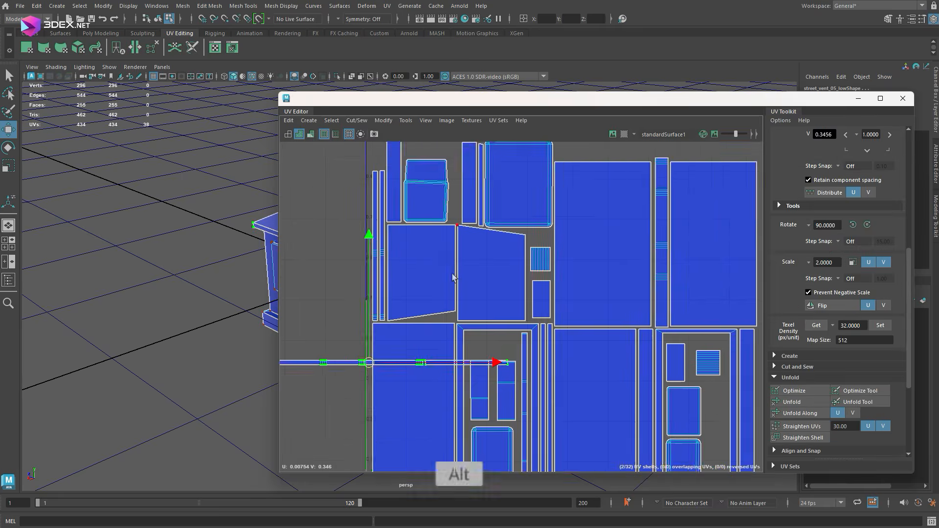
pyautogui.moveTo(367, 361); pyautogui.dragTo(547, 240)
pyautogui.moveTo(635, 244); pyautogui.dragTo(451, 235)
# Reposition the centre box's shell within its gap and select all the UV shells.
pyautogui.scroll(-4, 451, 235)
pyautogui.keyDown('alt'); pyautogui.moveTo(392, 290); pyautogui.dragTo(468, 224, button='middle'); pyautogui.keyUp('alt')
pyautogui.scroll(3, 435, 230)
pyautogui.click(436, 196)
pyautogui.moveTo(437, 195); pyautogui.dragTo(440, 193)
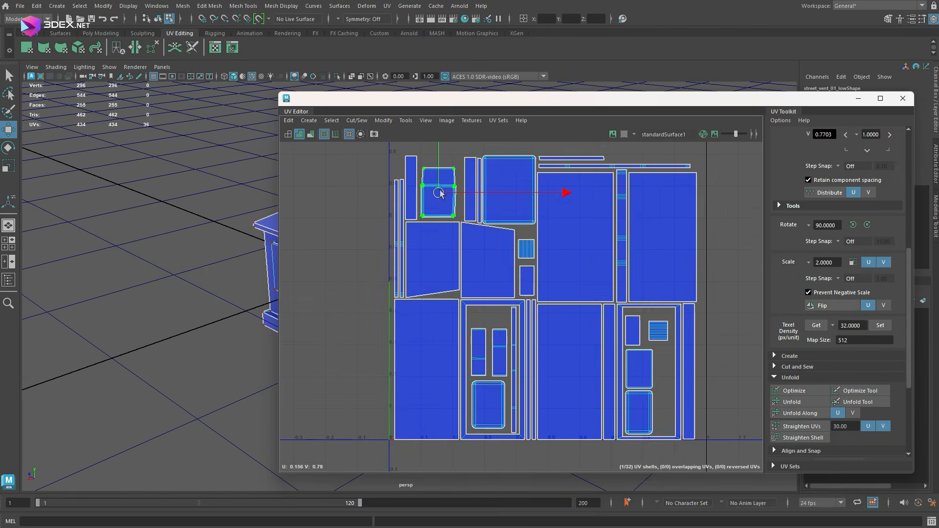
pyautogui.keyDown('alt'); pyautogui.moveTo(440, 196); pyautogui.dragTo(386, 225, button='middle'); pyautogui.keyUp('alt')
pyautogui.moveTo(337, 154); pyautogui.dragTo(641, 453)
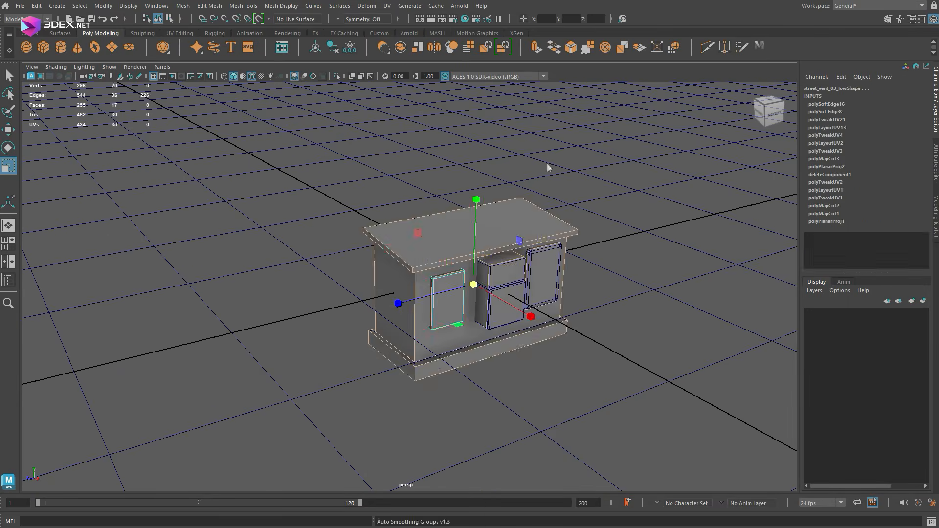
# Show the high-poly group in place of the low-poly one and rename its last part street_vent_08_high.
pyautogui.press('space')
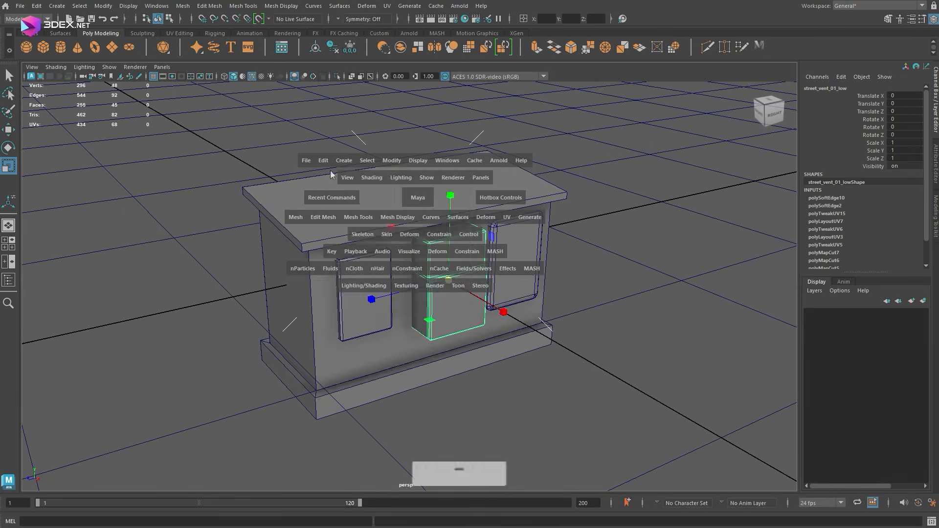
pyautogui.keyDown('alt'); pyautogui.moveTo(547, 168); pyautogui.dragTo(564, 245, button='right'); pyautogui.keyUp('alt')
pyautogui.click(8, 279)
pyautogui.hotkey('ctrl', 'h')
pyautogui.click(92, 147)
pyautogui.hotkey('shift', 'h')
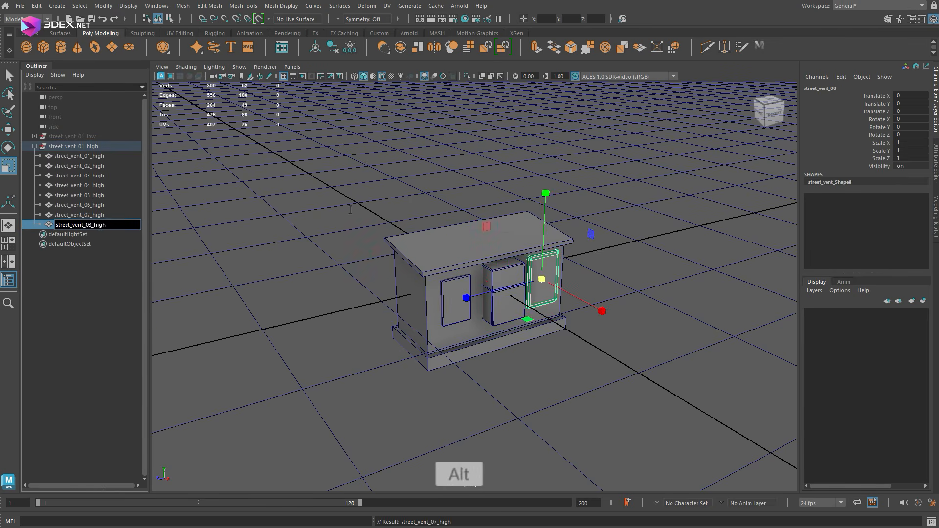
pyautogui.press('Return')
# Bevel the high-poly cabinet body's edges with a fraction of 0.26 and 3 segments.
pyautogui.keyDown('alt'); pyautogui.moveTo(350, 209); pyautogui.dragTo(490, 216, button='right'); pyautogui.keyUp('alt')
pyautogui.press('w')
pyautogui.keyDown('shift'); pyautogui.moveTo(433, 193); pyautogui.dragTo(434, 235, button='right'); pyautogui.keyUp('shift')
pyautogui.moveTo(519, 225); pyautogui.dragTo(503, 224, button='middle')
pyautogui.click(346, 344)
pyautogui.write('3')
pyautogui.press('Return')
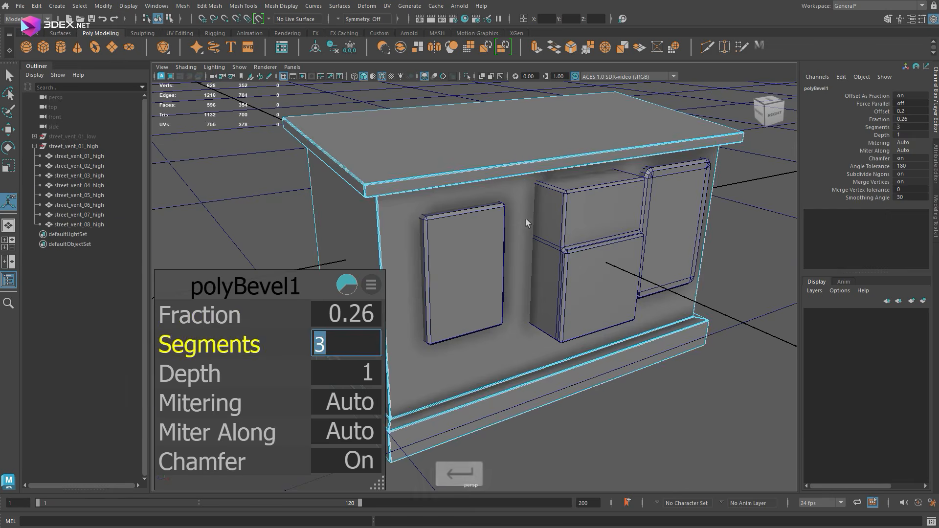
# Soften the edges of the beveled cabinet body and the left front panel.
pyautogui.keyDown('shift'); pyautogui.moveTo(421, 192); pyautogui.dragTo(485, 219, button='right'); pyautogui.keyUp('shift')
pyautogui.keyDown('alt'); pyautogui.moveTo(419, 236); pyautogui.dragTo(499, 237, button='right'); pyautogui.keyUp('alt')
pyautogui.click(421, 196)
pyautogui.keyDown('shift'); pyautogui.moveTo(421, 193); pyautogui.dragTo(486, 220, button='right'); pyautogui.keyUp('shift')
pyautogui.keyDown('alt'); pyautogui.moveTo(611, 196); pyautogui.dragTo(489, 215, button='middle'); pyautogui.keyUp('alt')
# Soften the edges of the high-poly centre box.
pyautogui.click(522, 204)
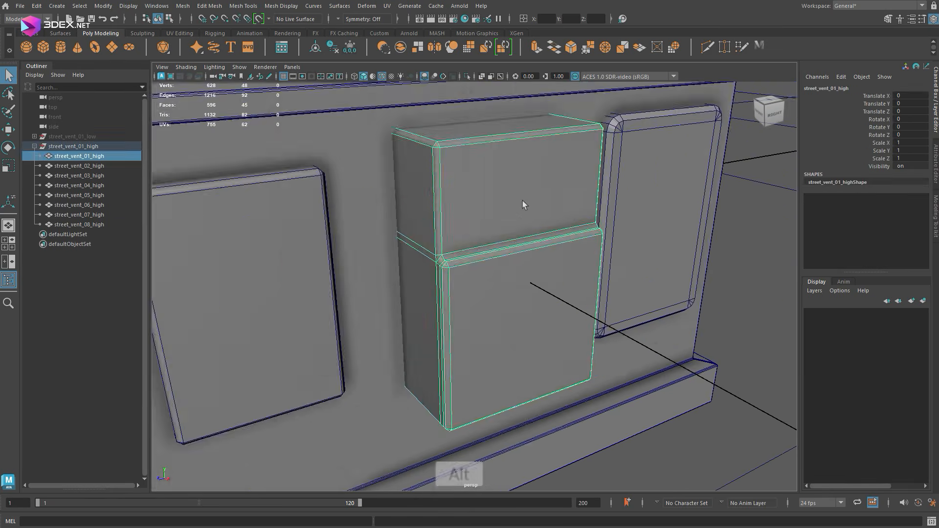
pyautogui.keyDown('alt'); pyautogui.moveTo(522, 201); pyautogui.dragTo(562, 208, button='right'); pyautogui.keyUp('alt')
pyautogui.doubleClick(536, 209)
pyautogui.keyDown('shift'); pyautogui.moveTo(560, 253); pyautogui.dragTo(493, 235, button='right'); pyautogui.keyUp('shift')
# Bevel the rim edge loop of the high-poly right front panel with 2 segments.
pyautogui.click(568, 226)
pyautogui.keyDown('alt'); pyautogui.moveTo(568, 226); pyautogui.dragTo(606, 230, button='right'); pyautogui.keyUp('alt')
pyautogui.doubleClick(467, 195)
pyautogui.keyDown('alt'); pyautogui.moveTo(467, 195); pyautogui.dragTo(509, 196, button='right'); pyautogui.keyUp('alt')
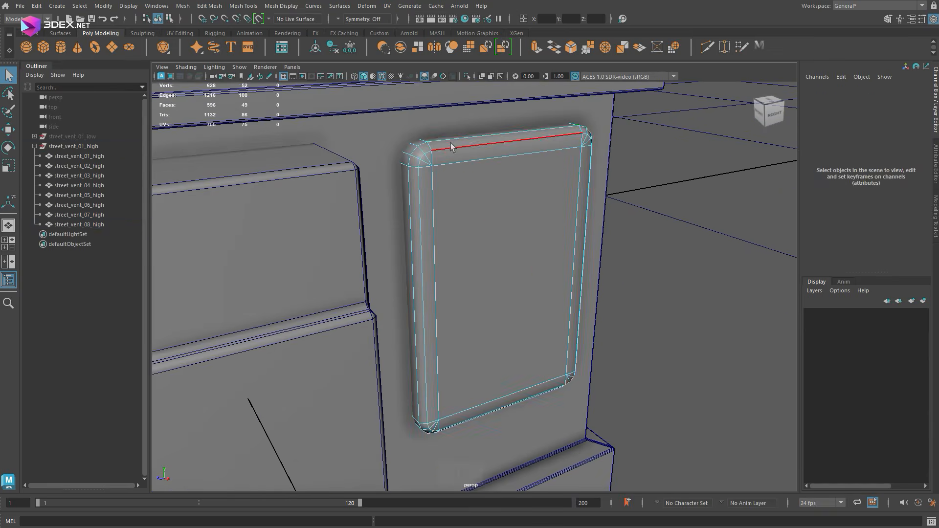
pyautogui.doubleClick(450, 147)
pyautogui.hotkey('ctrl', 'b')
pyautogui.moveTo(508, 197); pyautogui.dragTo(498, 197, button='middle')
pyautogui.click(353, 343)
pyautogui.write('2')
pyautogui.press('Return')
# Soften the right front panel's edges and hide the wireframe overlay on the shaded model.
pyautogui.keyDown('shift'); pyautogui.moveTo(465, 208); pyautogui.dragTo(528, 237, button='right'); pyautogui.keyUp('shift')
pyautogui.click(384, 77)
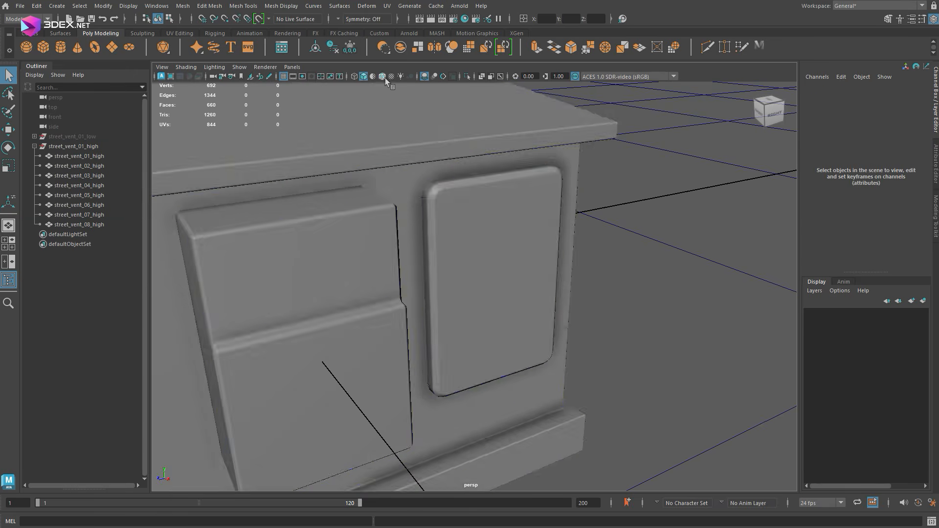
# Bevel the rim edge loop of the high-poly large panel on the side with the pipes, using 2 segments.
pyautogui.keyDown('alt'); pyautogui.moveTo(392, 274); pyautogui.dragTo(342, 274, button='right'); pyautogui.keyUp('alt')
pyautogui.keyDown('alt'); pyautogui.moveTo(293, 313); pyautogui.dragTo(470, 266, button='middle'); pyautogui.keyUp('alt')
pyautogui.keyDown('alt'); pyautogui.moveTo(470, 266); pyautogui.dragTo(494, 266, button='right'); pyautogui.keyUp('alt')
pyautogui.click(441, 264)
pyautogui.keyDown('alt'); pyautogui.moveTo(398, 199); pyautogui.dragTo(460, 252, button='middle'); pyautogui.keyUp('alt')
pyautogui.moveTo(416, 234); pyautogui.dragTo(416, 196, button='right')
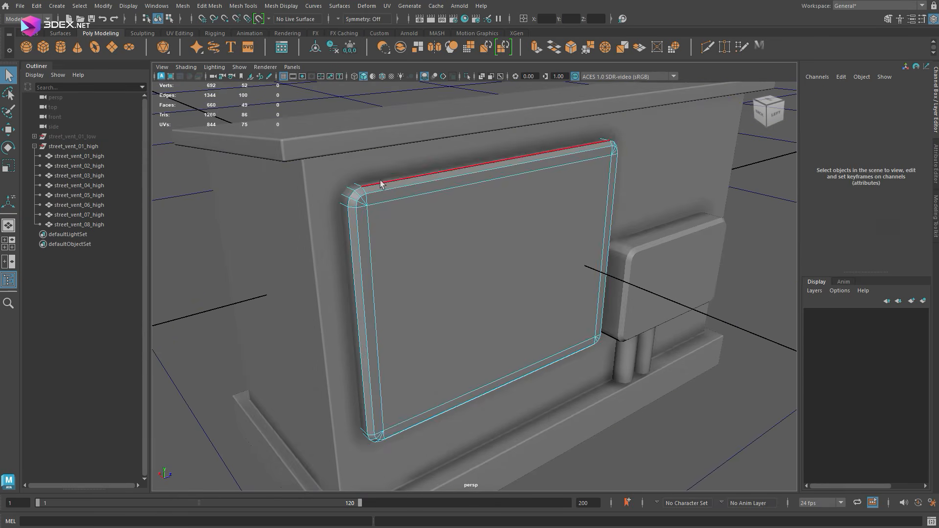
pyautogui.doubleClick(380, 183)
pyautogui.hotkey('ctrl', 'b')
pyautogui.moveTo(463, 226); pyautogui.dragTo(406, 226, button='middle')
pyautogui.click(354, 344)
pyautogui.write('2')
# Soften the beveled large panel's edges and return to whole-object selection.
pyautogui.moveTo(479, 196)
pyautogui.keyDown('alt'); pyautogui.mouseDown(button='right')
pyautogui.moveTo(379, 157)
pyautogui.moveTo(489, 205)
pyautogui.mouseUp(button='right'); pyautogui.keyUp('alt')
pyautogui.press('q')
pyautogui.moveTo(518, 235); pyautogui.dragTo(562, 196, button='right')
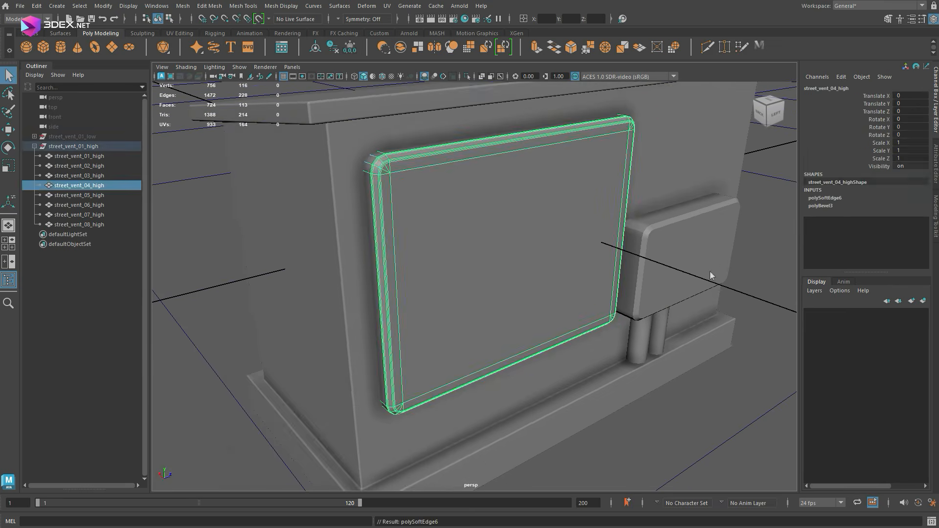
# Bevel the rim edge loop of the small high-poly panel above the pipes with 2 segments and soften its edges.
pyautogui.keyDown('alt'); pyautogui.moveTo(711, 274); pyautogui.dragTo(763, 274, button='right'); pyautogui.keyUp('alt')
pyautogui.moveTo(517, 252); pyautogui.dragTo(518, 215, button='right')
pyautogui.doubleClick(476, 156)
pyautogui.hotkey('ctrl', 'b')
pyautogui.moveTo(396, 313); pyautogui.dragTo(338, 325, button='middle')
pyautogui.click(337, 345)
pyautogui.write('2')
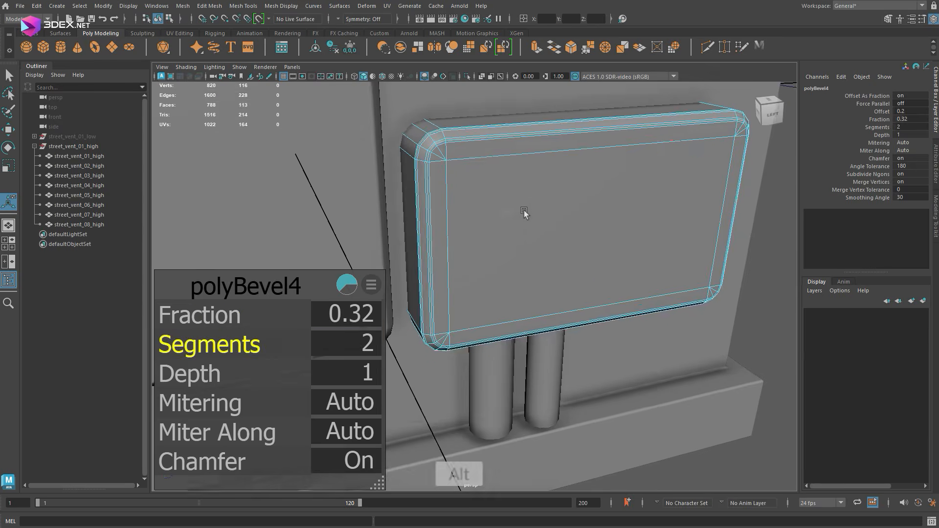
pyautogui.keyDown('alt'); pyautogui.moveTo(524, 213); pyautogui.dragTo(489, 213, button='right'); pyautogui.keyUp('alt')
pyautogui.keyDown('shift'); pyautogui.moveTo(519, 254); pyautogui.dragTo(544, 237, button='right'); pyautogui.keyUp('shift')
# Soften the vertical side edges of both high-poly pipes below the small panel.
pyautogui.keyDown('alt'); pyautogui.moveTo(545, 237); pyautogui.dragTo(489, 220); pyautogui.keyUp('alt')
pyautogui.click(435, 313)
pyautogui.keyDown('shift'); pyautogui.doubleClick(438, 313); pyautogui.keyUp('shift')
pyautogui.keyDown('shift'); pyautogui.moveTo(440, 313); pyautogui.dragTo(482, 245, button='right'); pyautogui.keyUp('shift')
pyautogui.click(483, 278)
pyautogui.keyDown('shift'); pyautogui.doubleClick(482, 287); pyautogui.keyUp('shift')
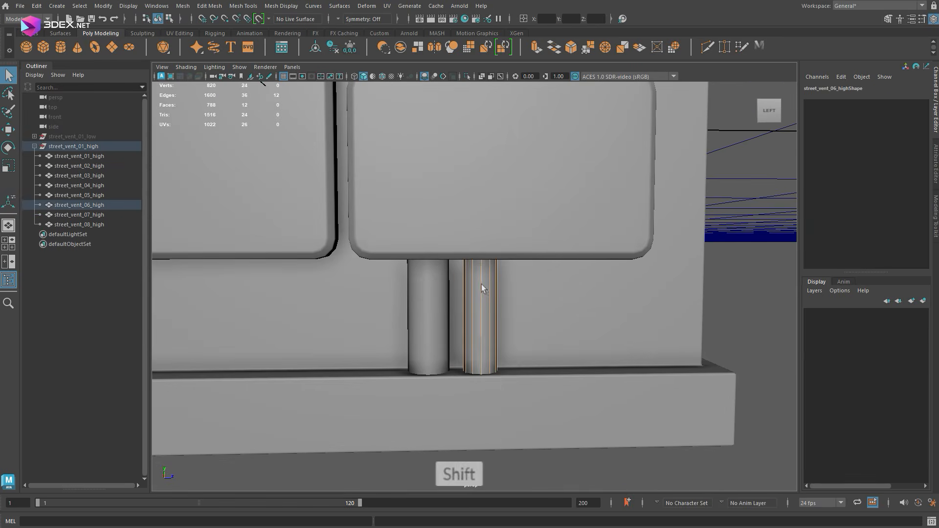
pyautogui.keyDown('shift'); pyautogui.moveTo(482, 287); pyautogui.dragTo(523, 264, button='right'); pyautogui.keyUp('shift')
pyautogui.keyDown('alt'); pyautogui.moveTo(631, 274); pyautogui.dragTo(553, 269, button='right'); pyautogui.keyUp('alt')
pyautogui.click(577, 268)
# Export the street_vent_01_high group as street_vent_01_high.fbx and hide the group in the scene.
pyautogui.keyDown('alt'); pyautogui.moveTo(577, 269); pyautogui.dragTo(307, 219); pyautogui.keyUp('alt')
pyautogui.click(73, 147)
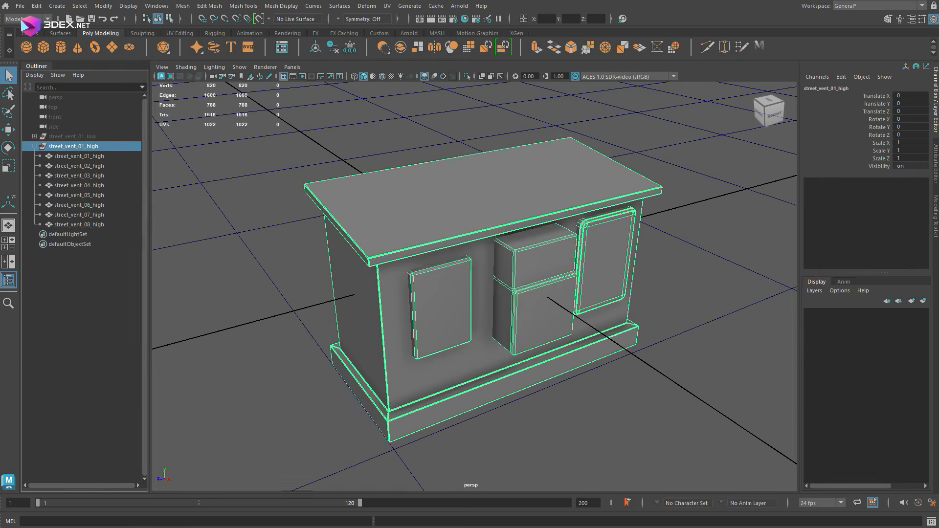
pyautogui.press('space')
pyautogui.click(329, 137)
pyautogui.click(356, 267)
pyautogui.click(391, 311)
pyautogui.hotkey('ctrl', 'h')
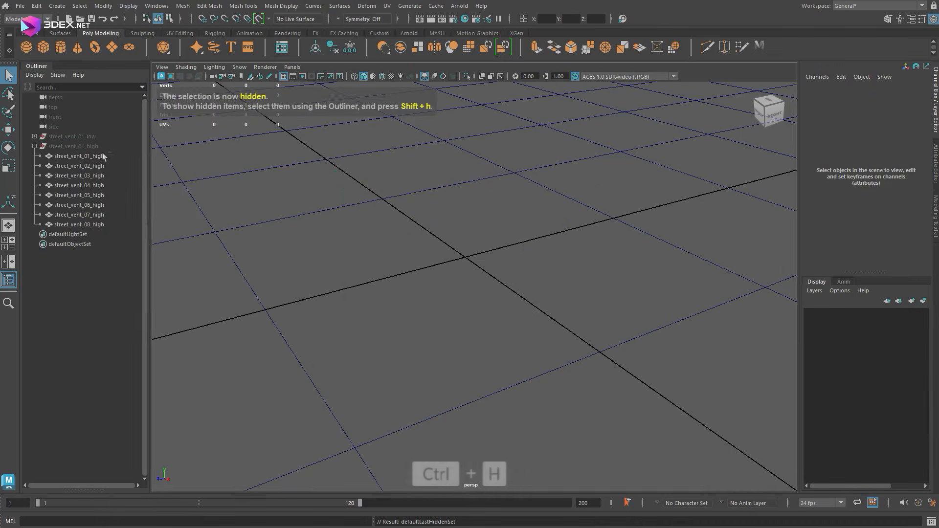
# Unhide the street_vent_01_low group and export it as street_vent_01_low.fbx into the bakes folder.
pyautogui.click(97, 137)
pyautogui.hotkey('shift', 'h')
pyautogui.press('space')
pyautogui.click(440, 157)
pyautogui.click(466, 286)
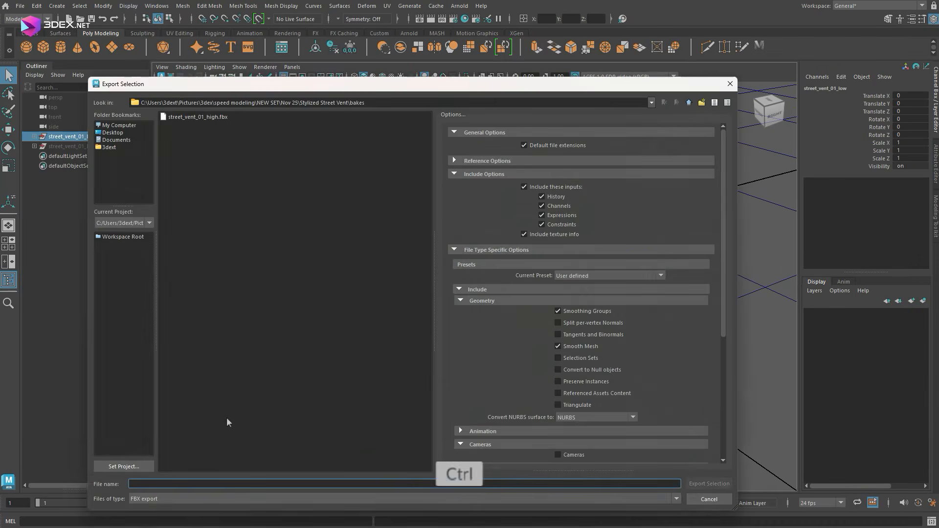
pyautogui.click(120, 465)
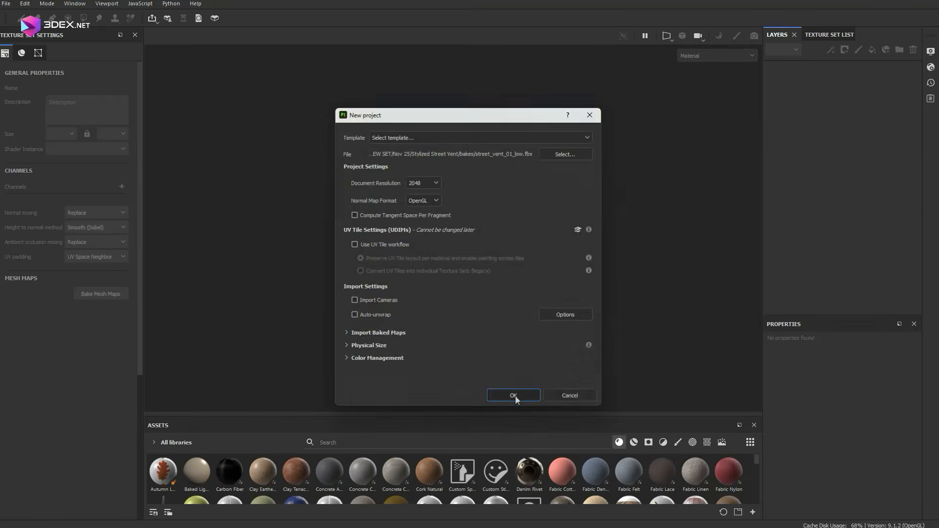
# Switch to Substance Painter, create a 2048 OpenGL project from street_vent_01_low.fbx, and load street_vent_01_high.fbx as the high-definition mesh.
pyautogui.click(514, 396)
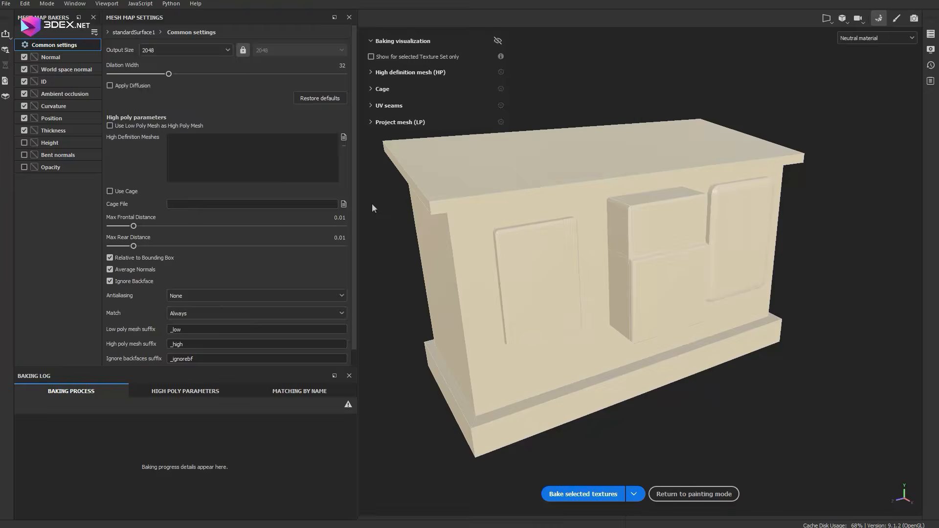
pyautogui.click(344, 137)
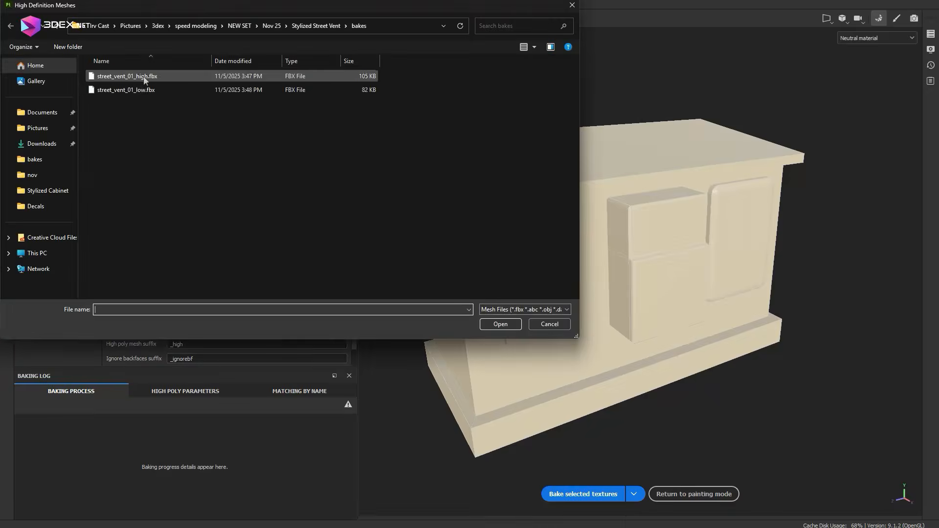
pyautogui.press('Return')
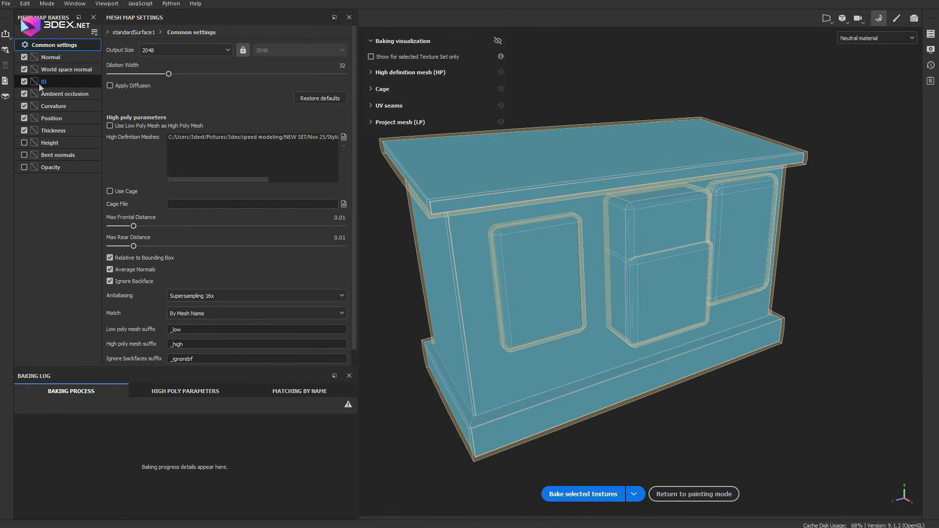
# Bake the mesh maps without ID, using Supersampling 16x and matching By Mesh Name, and return to painting mode.
pyautogui.click(24, 81)
pyautogui.click(53, 130)
pyautogui.click(587, 494)
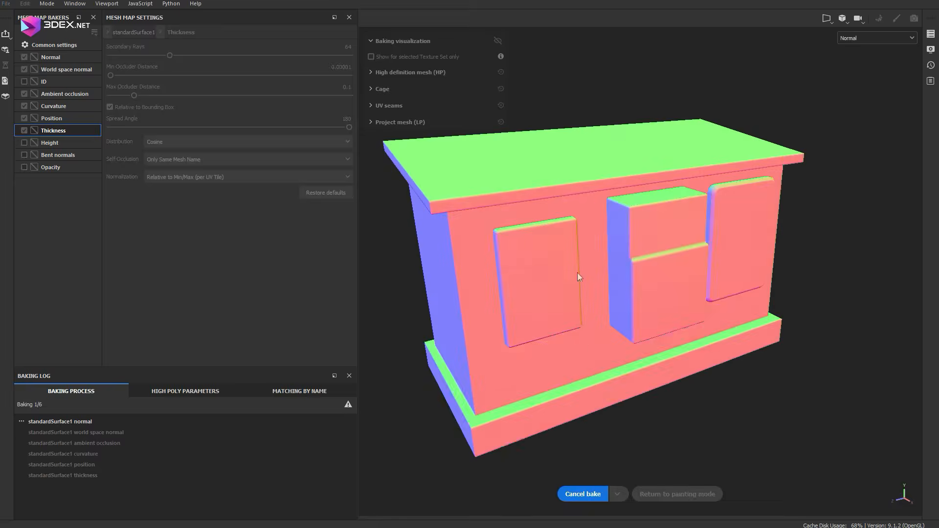
pyautogui.click(694, 493)
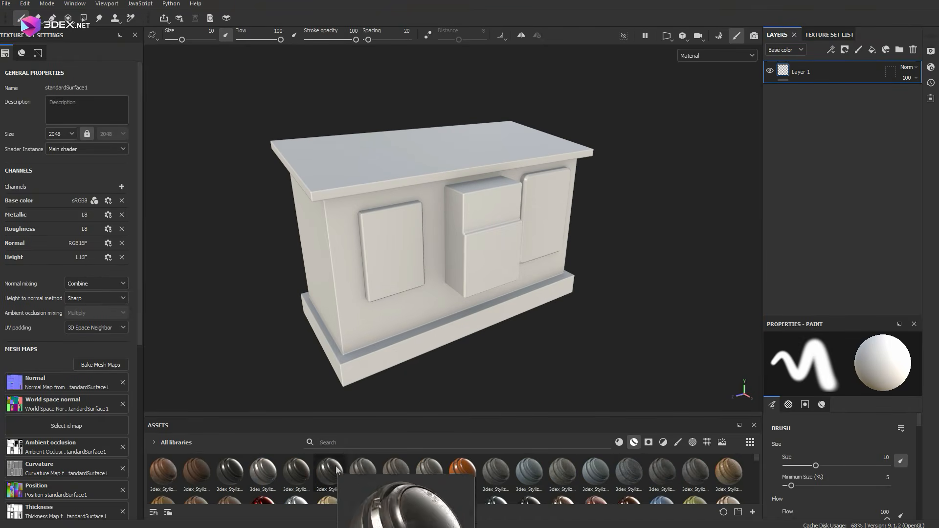
# Apply the 3dex_Stylized_Metal_Soft smart material to the cabinet in place of a first trial material.
pyautogui.moveTo(335, 470); pyautogui.dragTo(478, 238)
pyautogui.hotkey('ctrl', 'z')
pyautogui.moveTo(429, 471); pyautogui.dragTo(430, 199)
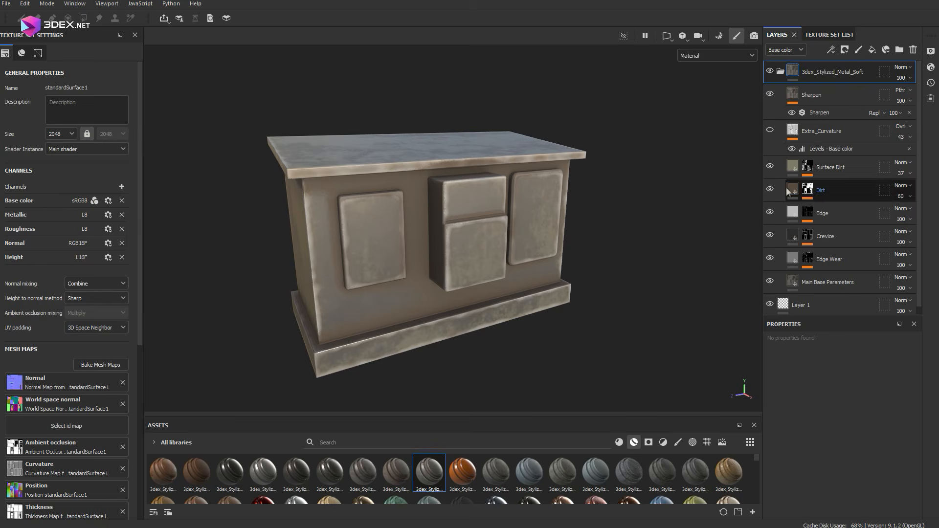
# Change the Dirt layer's base color to the reddish brown 82544C.
pyautogui.scroll(-1, 852, 448)
pyautogui.click(834, 488)
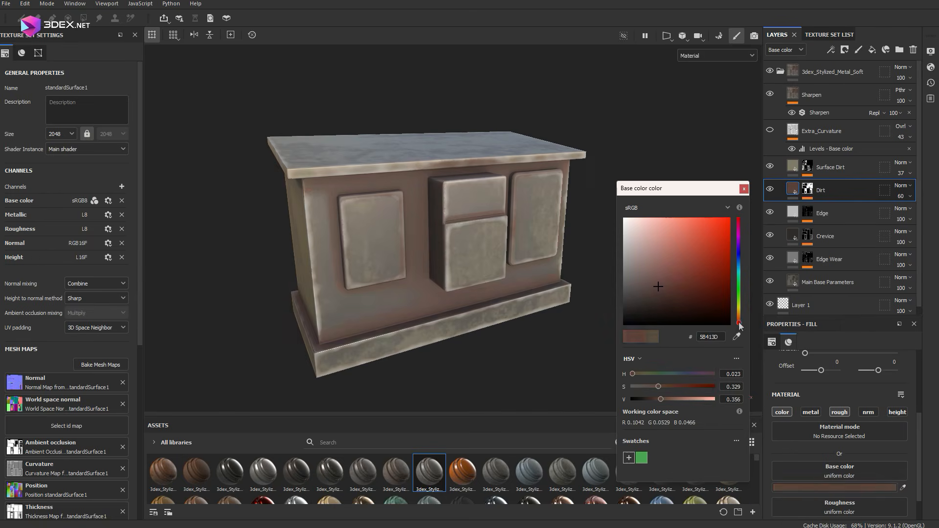
pyautogui.moveTo(666, 283); pyautogui.dragTo(656, 280)
pyautogui.scroll(-2, 398, 242)
pyautogui.keyDown('alt'); pyautogui.moveTo(392, 242); pyautogui.dragTo(423, 245); pyautogui.keyUp('alt')
pyautogui.scroll(1, 424, 245)
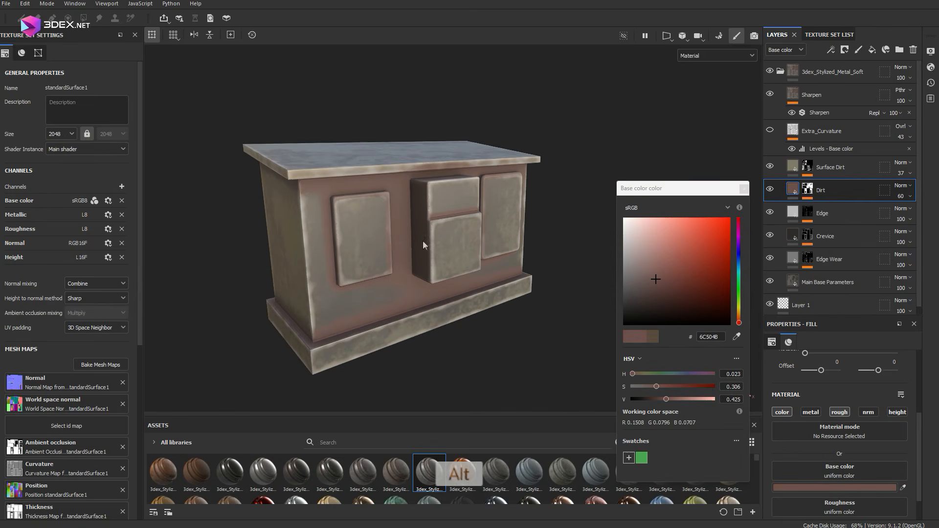
pyautogui.moveTo(645, 272); pyautogui.dragTo(659, 280)
pyautogui.keyDown('alt'); pyautogui.moveTo(443, 268); pyautogui.dragTo(414, 272); pyautogui.keyUp('alt')
pyautogui.keyDown('alt'); pyautogui.moveTo(390, 242); pyautogui.dragTo(432, 238); pyautogui.keyUp('alt')
pyautogui.moveTo(661, 278); pyautogui.dragTo(667, 270)
# Lower the Dirt layer's opacity to 20.
pyautogui.click(902, 196)
pyautogui.moveTo(904, 214); pyautogui.dragTo(901, 213)
pyautogui.keyDown('alt'); pyautogui.moveTo(440, 244); pyautogui.dragTo(443, 253); pyautogui.keyUp('alt')
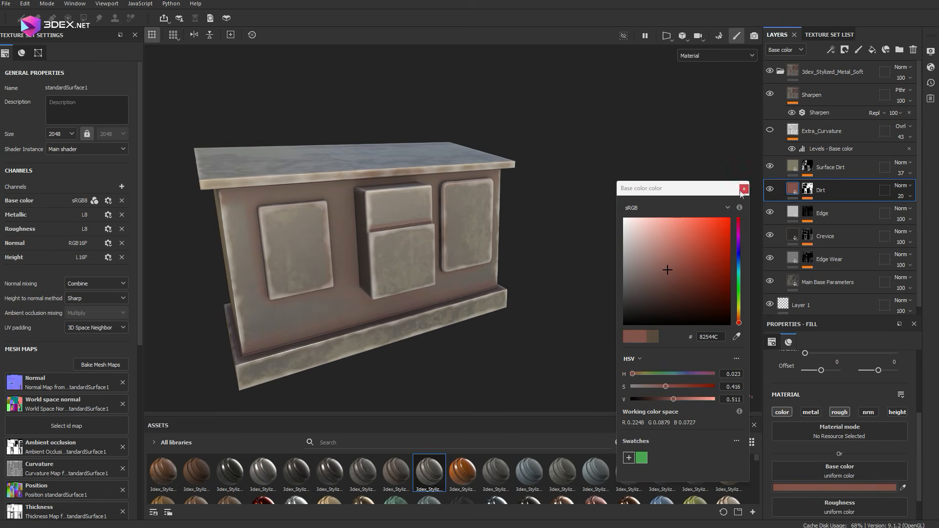
# Reduce the Edge layer's mask by setting its mask editor's Global Balance to 0.48.
pyautogui.click(807, 212)
pyautogui.click(769, 211)
pyautogui.keyDown('alt'); pyautogui.moveTo(364, 220); pyautogui.dragTo(403, 235); pyautogui.keyUp('alt')
pyautogui.keyDown('shift'); pyautogui.moveTo(404, 235); pyautogui.dragTo(395, 235, button='right'); pyautogui.keyUp('shift')
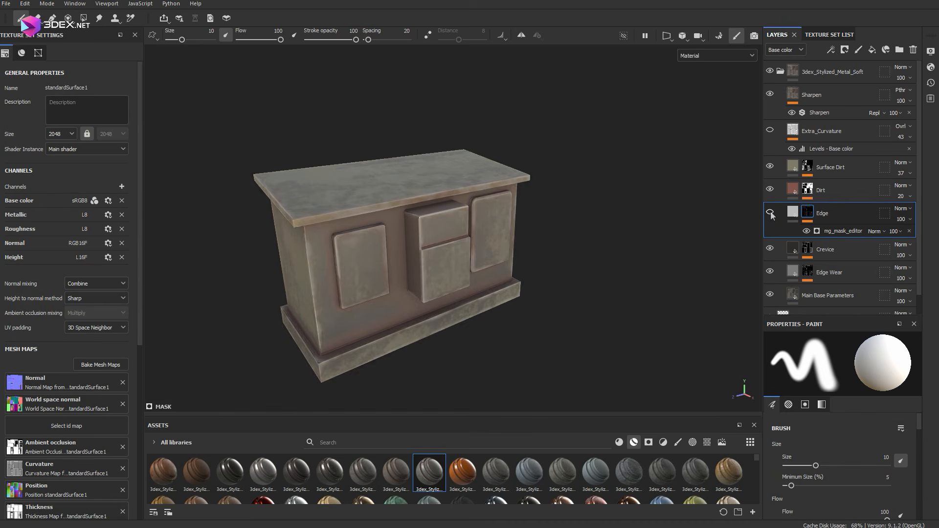
pyautogui.keyDown('alt'); pyautogui.moveTo(436, 220); pyautogui.dragTo(568, 200); pyautogui.keyUp('alt')
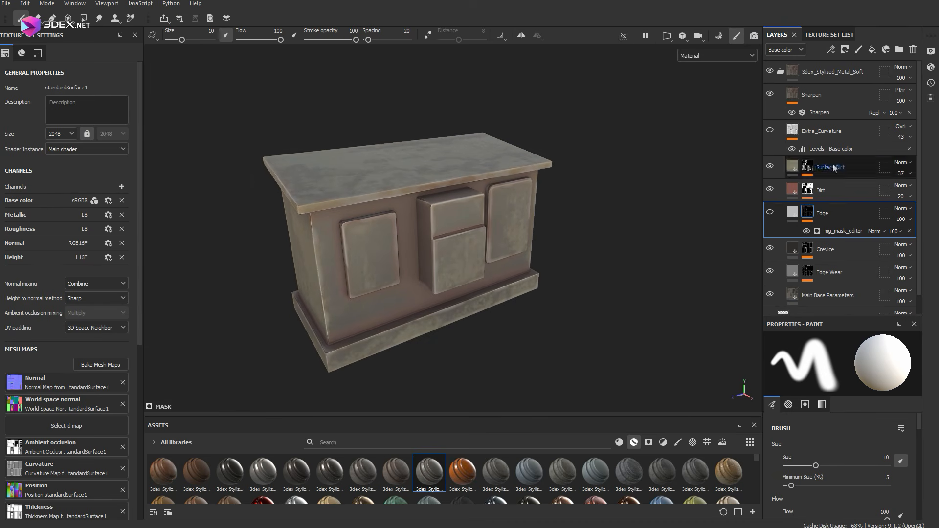
pyautogui.click(769, 250)
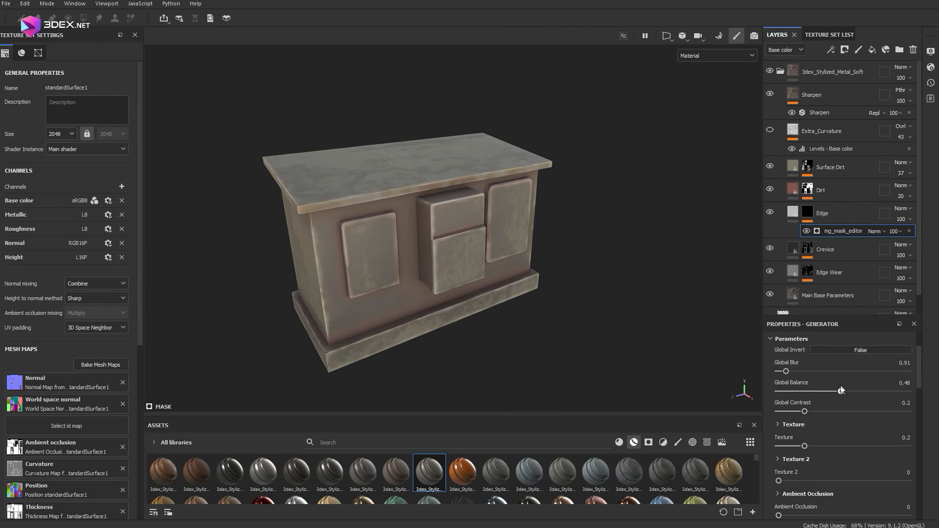
# Compare the model with and without the Dirt layer and turn off that layer's roughness channel.
pyautogui.keyDown('alt'); pyautogui.moveTo(655, 220); pyautogui.dragTo(604, 184); pyautogui.keyUp('alt')
pyautogui.click(771, 191)
pyautogui.click(771, 191)
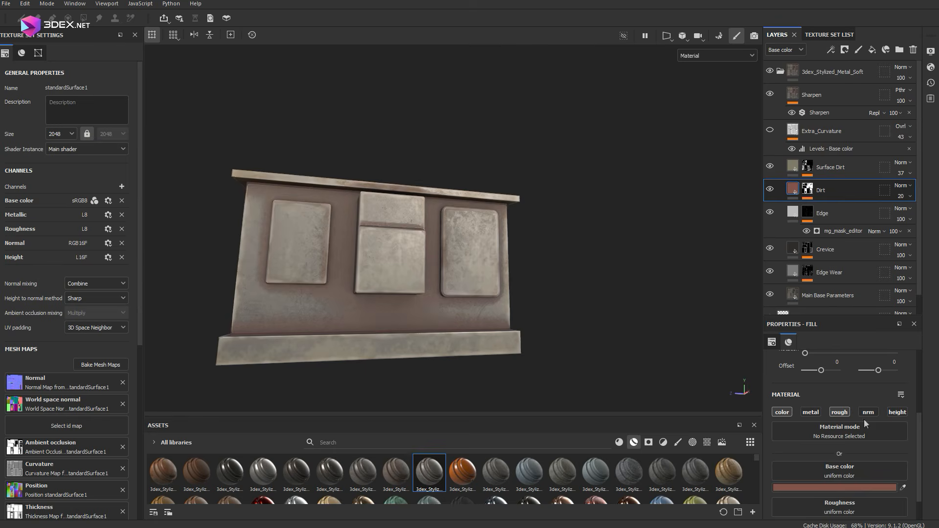
pyautogui.click(840, 412)
pyautogui.keyDown('alt'); pyautogui.moveTo(562, 288); pyautogui.dragTo(439, 254); pyautogui.keyUp('alt')
pyautogui.press('f')
pyautogui.press('f')
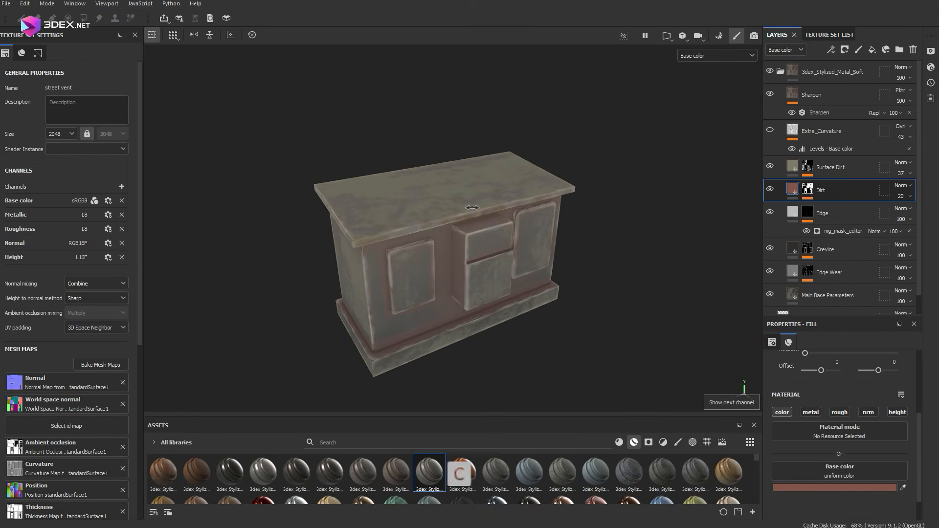
# Set the Main_Color of the Main Base Parameters layer to the gray 666563.
pyautogui.scroll(-1, 832, 220)
pyautogui.click(828, 275)
pyautogui.click(874, 391)
pyautogui.click(626, 280)
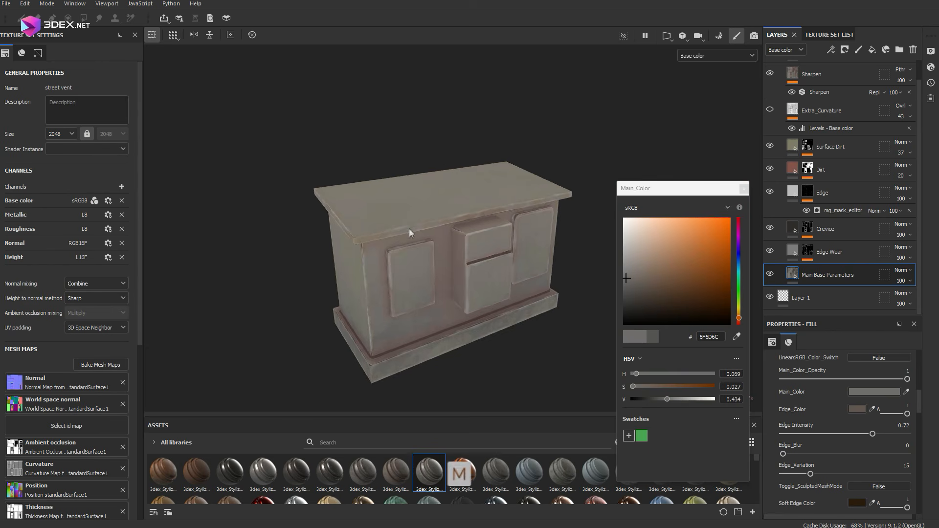
pyautogui.press('m')
pyautogui.keyDown('shift'); pyautogui.moveTo(409, 233); pyautogui.dragTo(499, 237, button='right'); pyautogui.keyUp('shift')
pyautogui.click(626, 281)
pyautogui.keyDown('alt'); pyautogui.moveTo(499, 278); pyautogui.dragTo(465, 267); pyautogui.keyUp('alt')
pyautogui.click(743, 191)
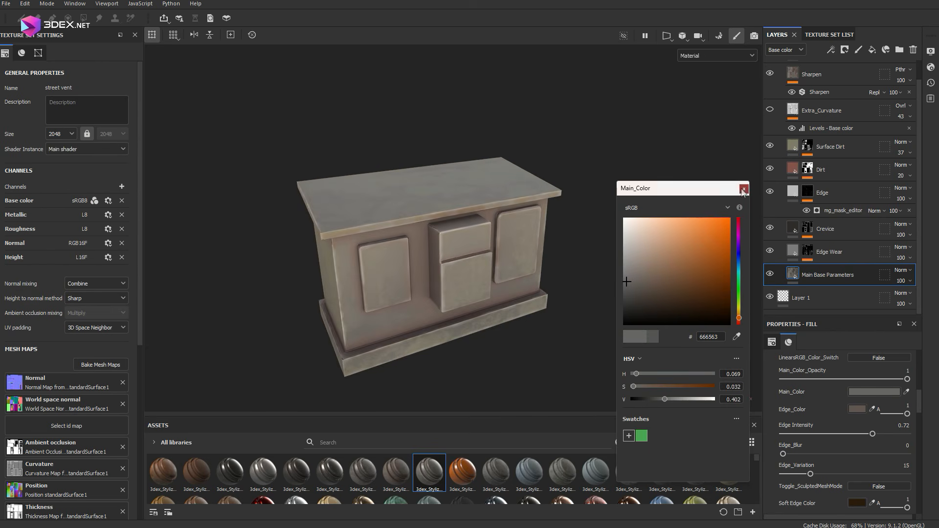
# Duplicate the Main Base Parameters layer and give the copy a slightly cyan-tinted gray Main_Color.
pyautogui.keyDown('alt'); pyautogui.moveTo(553, 284); pyautogui.dragTo(538, 269); pyautogui.keyUp('alt')
pyautogui.scroll(2, 538, 269)
pyautogui.hotkey('ctrl', 'd')
pyautogui.click(874, 391)
pyautogui.moveTo(624, 277); pyautogui.dragTo(617, 280)
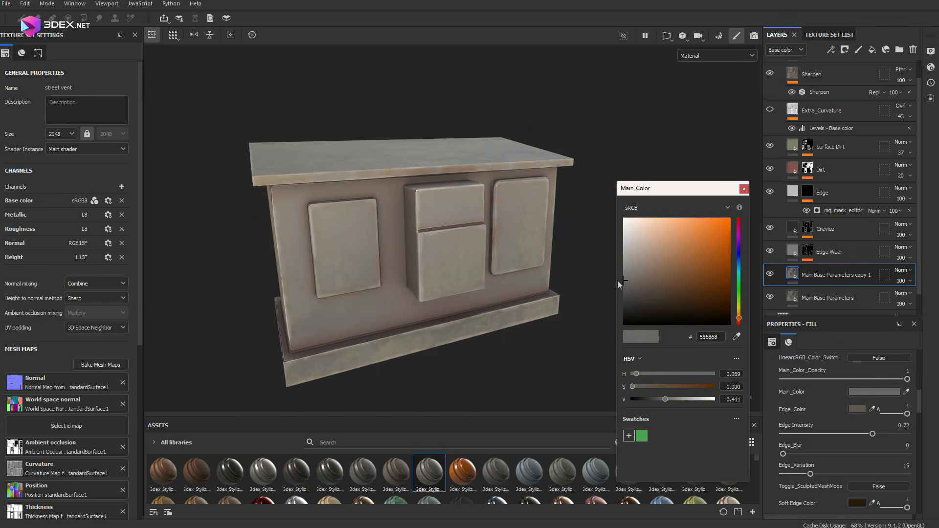
pyautogui.click(738, 268)
pyautogui.click(632, 276)
pyautogui.click(744, 189)
# Add a black mask to the tinted copy and polygon-fill the protruding center boxes into it.
pyautogui.rightClick(818, 274)
pyautogui.click(839, 18)
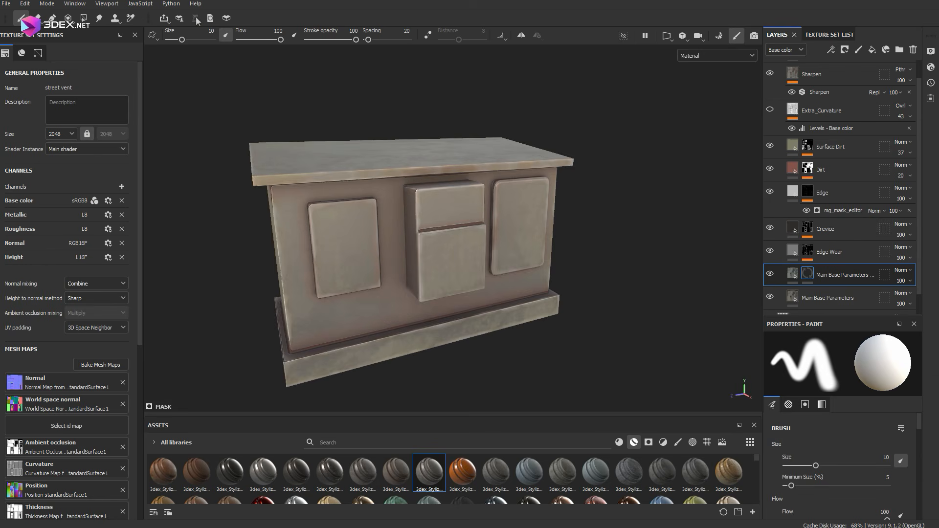
pyautogui.press('4')
pyautogui.press('1')
pyautogui.scroll(-4, 441, 244)
pyautogui.moveTo(415, 244)
pyautogui.keyDown('alt'); pyautogui.mouseDown()
pyautogui.moveTo(513, 244)
pyautogui.moveTo(460, 245)
pyautogui.moveTo(489, 259)
pyautogui.moveTo(481, 237)
pyautogui.moveTo(504, 241)
pyautogui.mouseUp(); pyautogui.keyUp('alt')
pyautogui.scroll(2, 504, 240)
pyautogui.scroll(-3, 495, 264)
pyautogui.scroll(5, 517, 279)
pyautogui.scroll(-4, 516, 279)
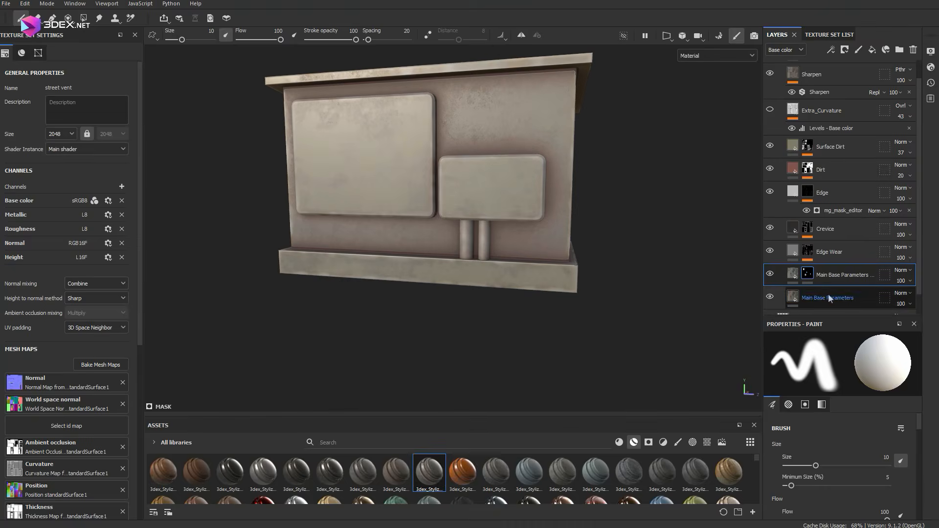
# Duplicate the Main Base Parameters layer again, give the copy a dark Main_Color, and place it above the Surface Dirt layer.
pyautogui.click(827, 298)
pyautogui.hotkey('ctrl', 'd')
pyautogui.click(881, 511)
pyautogui.click(632, 302)
pyautogui.click(744, 189)
pyautogui.moveTo(840, 297); pyautogui.dragTo(844, 139)
# Add a black mask to the dark copy and polygon-fill the two pipes into it.
pyautogui.rightClick(844, 144)
pyautogui.click(849, 160)
pyautogui.press('4')
pyautogui.scroll(2, 481, 259)
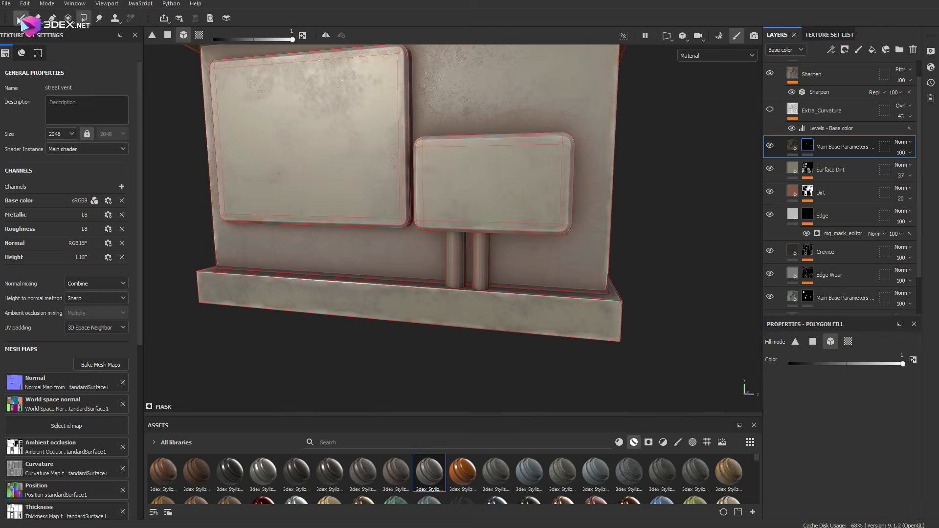
# Darken the Edge_Color of the masked dark base layer to a very dark brown.
pyautogui.click(792, 146)
pyautogui.click(874, 452)
pyautogui.click(743, 189)
pyautogui.scroll(-2, 857, 440)
pyautogui.click(856, 411)
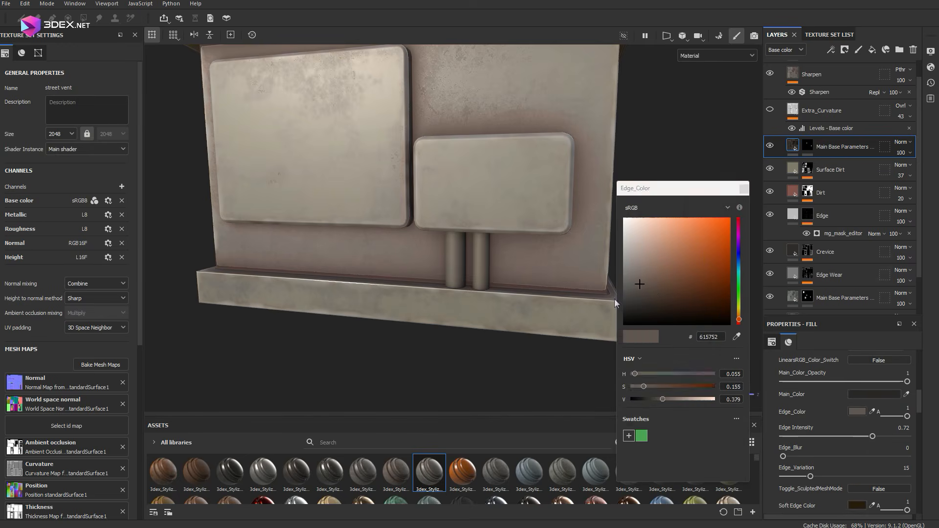
pyautogui.moveTo(650, 304); pyautogui.dragTo(646, 309)
pyautogui.click(744, 190)
# Add a fill layer with a black mask directly above the Sharpen layer.
pyautogui.scroll(-3, 534, 218)
pyautogui.keyDown('alt'); pyautogui.moveTo(534, 218); pyautogui.dragTo(230, 222); pyautogui.keyUp('alt')
pyautogui.keyDown('alt'); pyautogui.moveTo(577, 215); pyautogui.dragTo(435, 215); pyautogui.keyUp('alt')
pyautogui.keyDown('shift'); pyautogui.moveTo(430, 230); pyautogui.dragTo(447, 230, button='right'); pyautogui.keyUp('shift')
pyautogui.scroll(2, 448, 230)
pyautogui.scroll(1, 829, 122)
pyautogui.click(827, 92)
pyautogui.click(873, 49)
pyautogui.rightClick(812, 92)
pyautogui.click(834, 107)
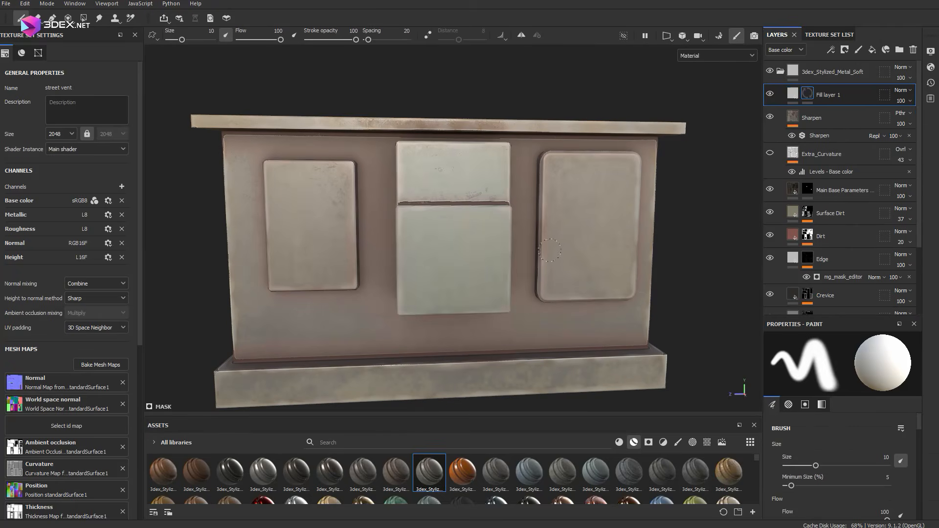
# Enlarge the asset library, browse its alphas, and choose Square Vent as the brush alpha.
pyautogui.click(648, 444)
pyautogui.moveTo(648, 414); pyautogui.dragTo(649, 324)
pyautogui.click(663, 352)
pyautogui.click(693, 352)
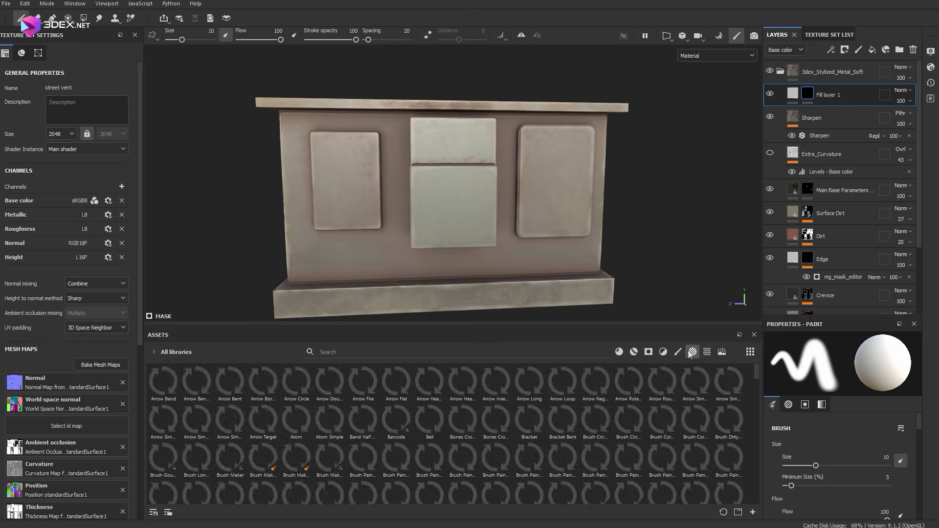
pyautogui.scroll(-3, 621, 420)
pyautogui.scroll(-15, 622, 420)
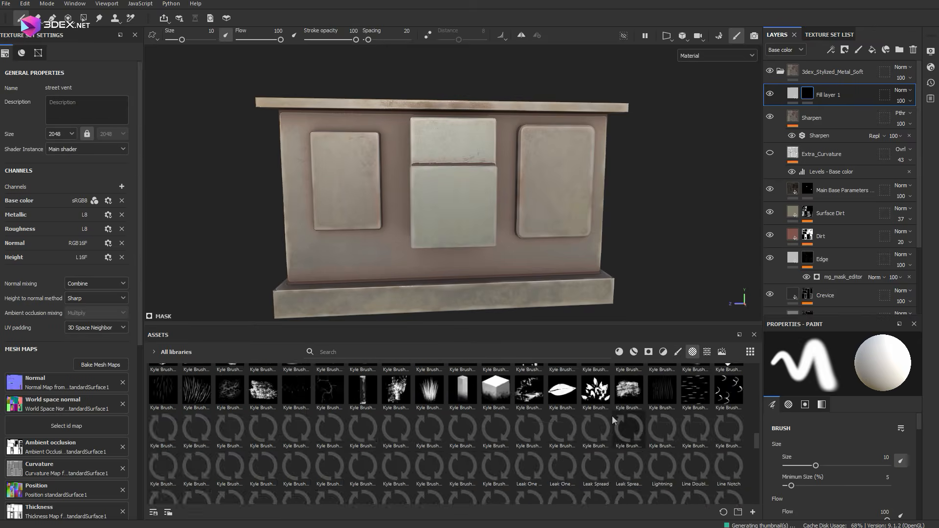
pyautogui.moveTo(755, 450); pyautogui.dragTo(759, 470)
pyautogui.click(228, 452)
# Stamp the Square Vent alpha at brush size 38.96 onto the front of the lower center box, undoing misplaced stamps.
pyautogui.keyDown('alt'); pyautogui.moveTo(431, 205); pyautogui.dragTo(455, 206, button='right'); pyautogui.keyUp('alt')
pyautogui.keyDown('ctrl'); pyautogui.moveTo(440, 207); pyautogui.dragTo(455, 206, button='right'); pyautogui.keyUp('ctrl')
pyautogui.click(453, 207)
pyautogui.keyDown('alt'); pyautogui.moveTo(453, 206); pyautogui.dragTo(461, 205); pyautogui.keyUp('alt')
pyautogui.hotkey('ctrl', 'z')
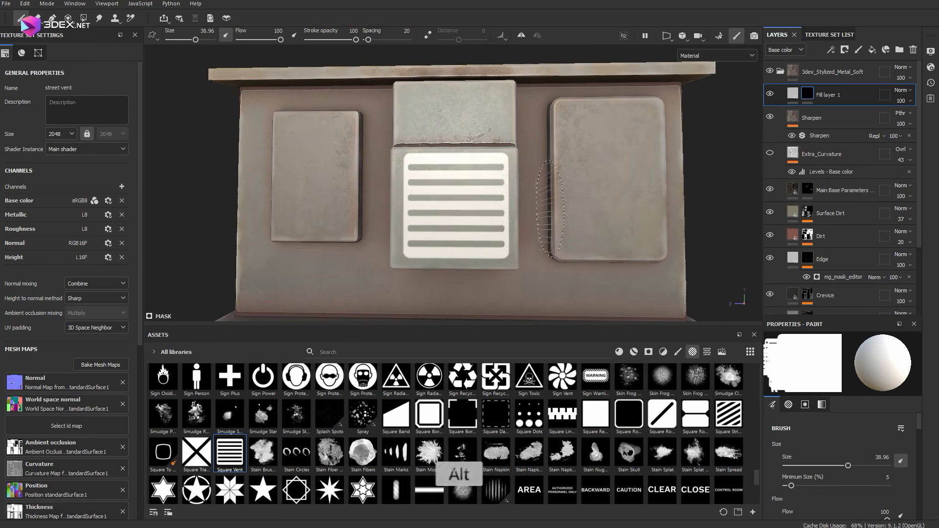
pyautogui.hotkey('ctrl', 'z')
pyautogui.moveTo(549, 208)
pyautogui.keyDown('alt'); pyautogui.mouseDown()
pyautogui.moveTo(458, 201)
pyautogui.moveTo(455, 230)
pyautogui.mouseUp(); pyautogui.keyUp('alt')
pyautogui.click(451, 201)
# Turn off the normal channel of Fill layer 1 and raise its height to 0.3061.
pyautogui.click(792, 93)
pyautogui.scroll(-4, 844, 391)
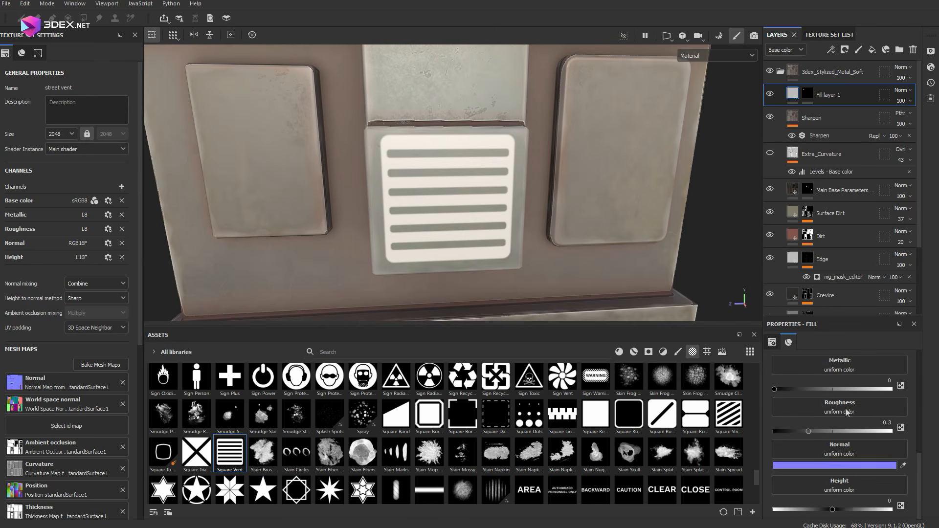
pyautogui.scroll(4, 849, 411)
pyautogui.click(866, 415)
pyautogui.scroll(-4, 847, 450)
pyautogui.keyDown('alt'); pyautogui.moveTo(504, 208); pyautogui.dragTo(517, 190, button='right'); pyautogui.keyUp('alt')
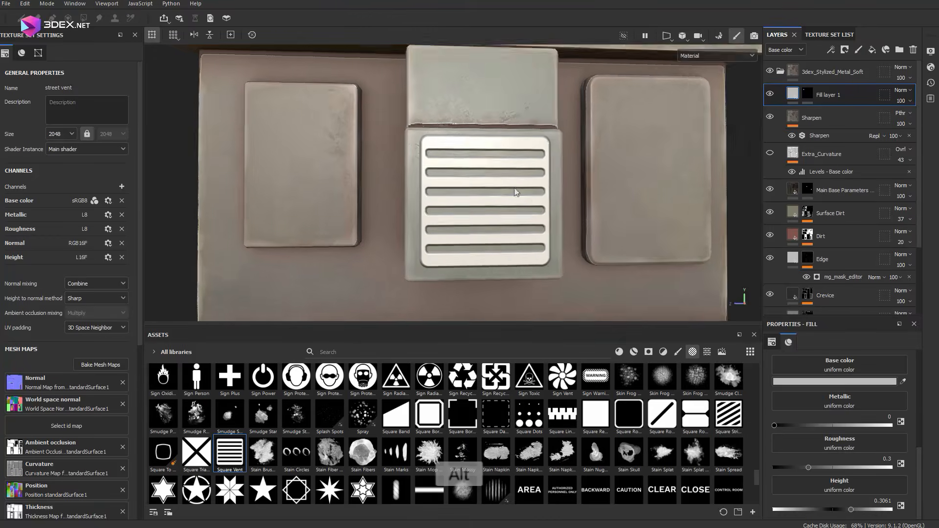
# Set the base color of the vent's Fill layer 1 to the gray 6B6B6B.
pyautogui.keyDown('alt'); pyautogui.moveTo(516, 191); pyautogui.dragTo(523, 186); pyautogui.keyUp('alt')
pyautogui.scroll(1, 846, 411)
pyautogui.click(841, 411)
pyautogui.moveTo(628, 251); pyautogui.dragTo(627, 271)
pyautogui.keyDown('alt'); pyautogui.moveTo(529, 205); pyautogui.dragTo(470, 203, button='right'); pyautogui.keyUp('alt')
pyautogui.keyDown('alt'); pyautogui.moveTo(470, 203); pyautogui.dragTo(538, 210); pyautogui.keyUp('alt')
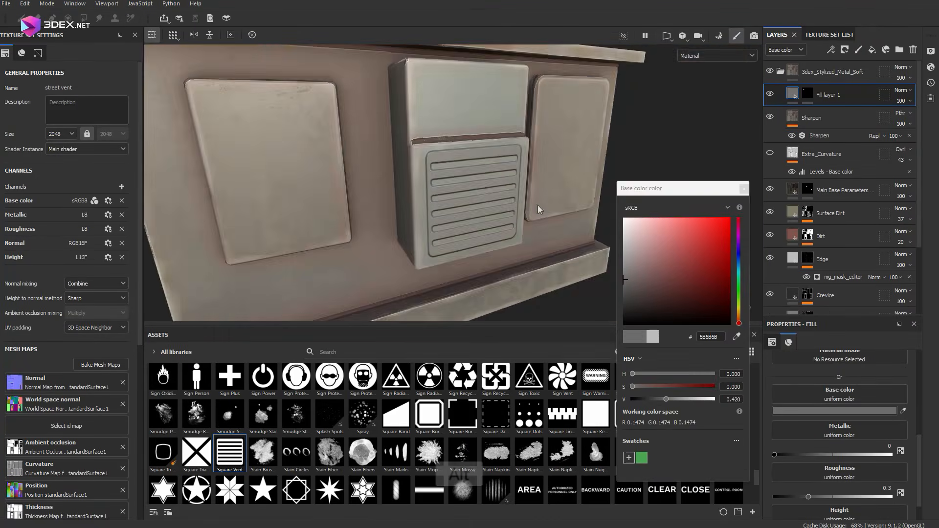
pyautogui.click(743, 189)
# Add a near-black fill layer above Sharpen, raise its roughness, and mask it onto the vent slots with a solid square alpha.
pyautogui.keyDown('alt'); pyautogui.moveTo(440, 186); pyautogui.dragTo(494, 189, button='right'); pyautogui.keyUp('alt')
pyautogui.keyDown('alt'); pyautogui.moveTo(494, 188); pyautogui.dragTo(415, 194); pyautogui.keyUp('alt')
pyautogui.keyDown('alt'); pyautogui.moveTo(538, 186); pyautogui.dragTo(518, 180); pyautogui.keyUp('alt')
pyautogui.click(814, 111)
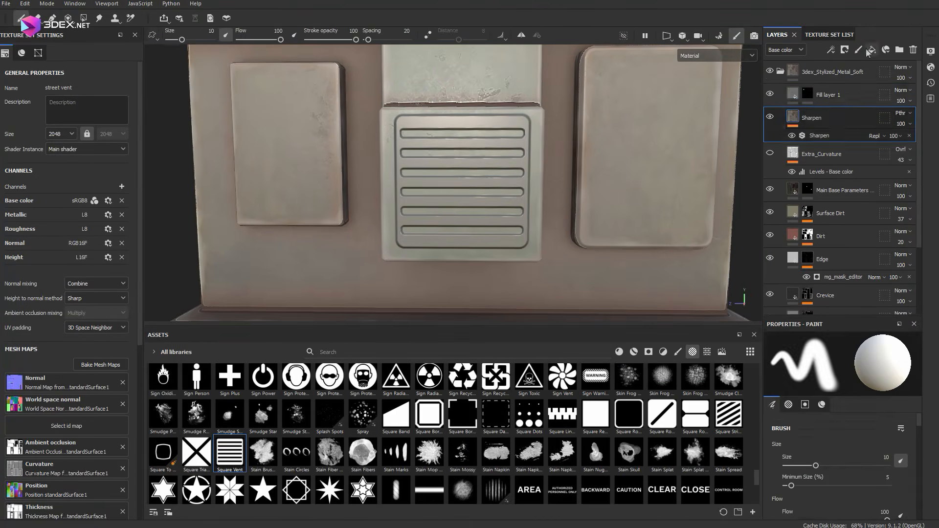
pyautogui.click(872, 50)
pyautogui.click(834, 411)
pyautogui.click(638, 311)
pyautogui.click(744, 189)
pyautogui.moveTo(808, 497); pyautogui.dragTo(874, 498)
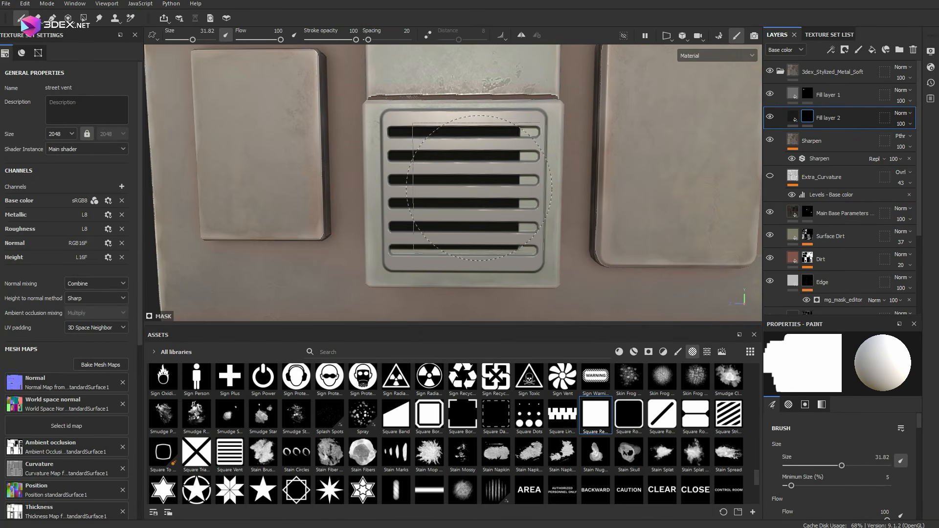
# Raise the height of Fill layer 1 to 0.5020.
pyautogui.keyDown('alt'); pyautogui.moveTo(489, 191); pyautogui.dragTo(426, 191, button='right'); pyautogui.keyUp('alt')
pyautogui.keyDown('alt'); pyautogui.moveTo(426, 191); pyautogui.dragTo(475, 208); pyautogui.keyUp('alt')
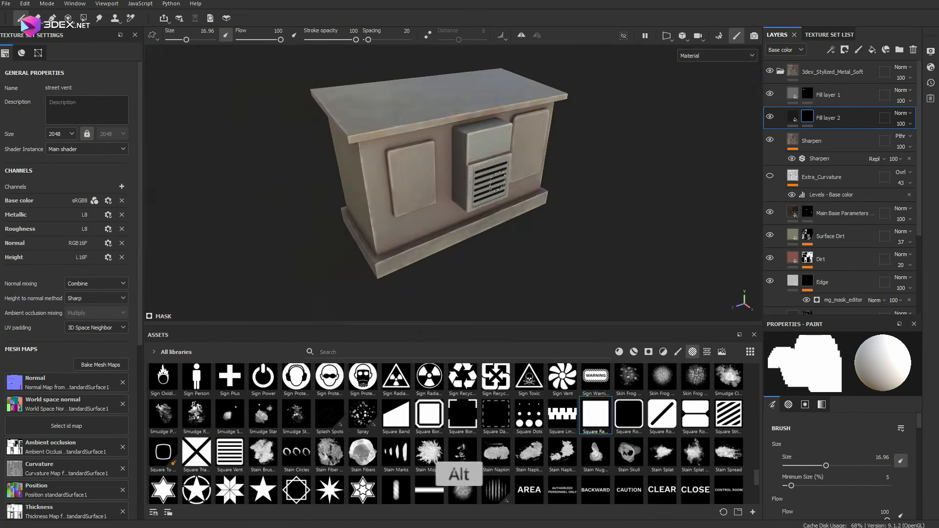
pyautogui.keyDown('alt'); pyautogui.moveTo(474, 208); pyautogui.dragTo(528, 205, button='right'); pyautogui.keyUp('alt')
pyautogui.keyDown('alt'); pyautogui.moveTo(528, 205); pyautogui.dragTo(514, 200); pyautogui.keyUp('alt')
pyautogui.click(793, 94)
pyautogui.scroll(-2, 811, 397)
pyautogui.moveTo(859, 511); pyautogui.dragTo(862, 511)
pyautogui.keyDown('alt'); pyautogui.moveTo(552, 196); pyautogui.dragTo(491, 178, button='right'); pyautogui.keyUp('alt')
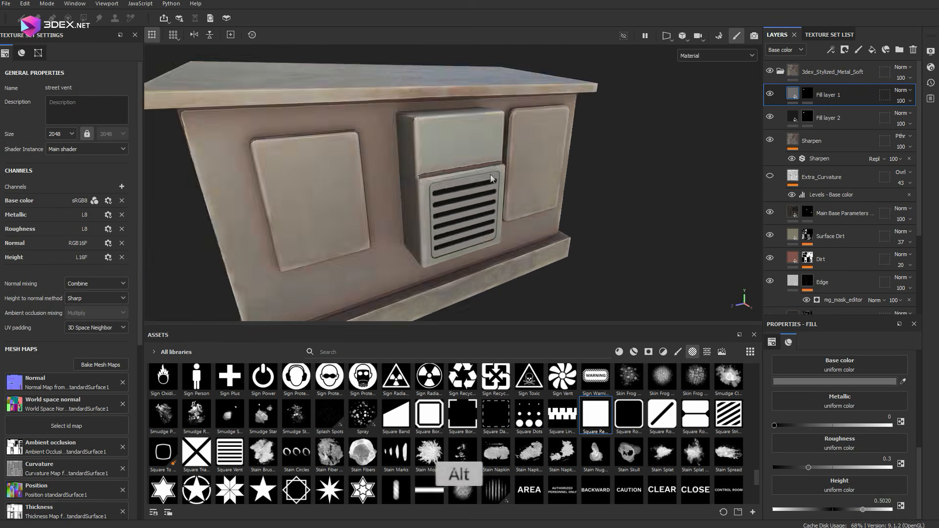
pyautogui.keyDown('alt'); pyautogui.moveTo(490, 178); pyautogui.dragTo(434, 176); pyautogui.keyUp('alt')
pyautogui.keyDown('alt'); pyautogui.moveTo(434, 176); pyautogui.dragTo(462, 211, button='right'); pyautogui.keyUp('alt')
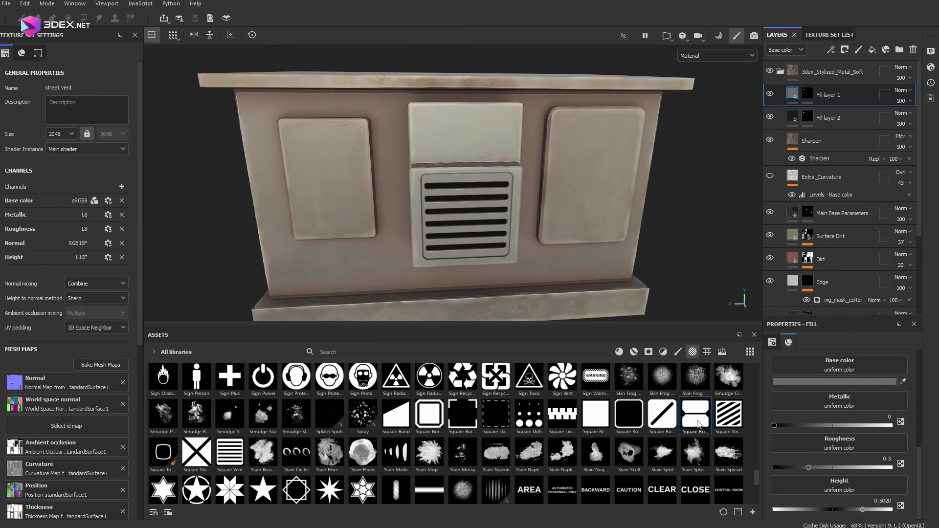
# Stamp a square plate into Fill layer 1's mask on the right half of the upper center box, undoing the misplaced stamp.
pyautogui.click(807, 93)
pyautogui.keyDown('alt'); pyautogui.moveTo(470, 146); pyautogui.dragTo(508, 147, button='right'); pyautogui.keyUp('alt')
pyautogui.keyDown('alt'); pyautogui.moveTo(508, 146); pyautogui.dragTo(499, 140); pyautogui.keyUp('alt')
pyautogui.hotkey('ctrl', 'z')
pyautogui.keyDown('ctrl'); pyautogui.moveTo(497, 132); pyautogui.dragTo(501, 132, button='right'); pyautogui.keyUp('ctrl')
pyautogui.click(499, 133)
pyautogui.moveTo(504, 181)
pyautogui.keyDown('alt'); pyautogui.mouseDown()
pyautogui.moveTo(552, 222)
pyautogui.moveTo(482, 196)
pyautogui.mouseUp(); pyautogui.keyUp('alt')
# Stamp small square fasteners at brush size 4.17 on the corners of the front left panel.
pyautogui.keyDown('alt'); pyautogui.moveTo(482, 195); pyautogui.dragTo(528, 171, button='middle'); pyautogui.keyUp('alt')
pyautogui.keyDown('alt'); pyautogui.moveTo(441, 196); pyautogui.dragTo(494, 196, button='right'); pyautogui.keyUp('alt')
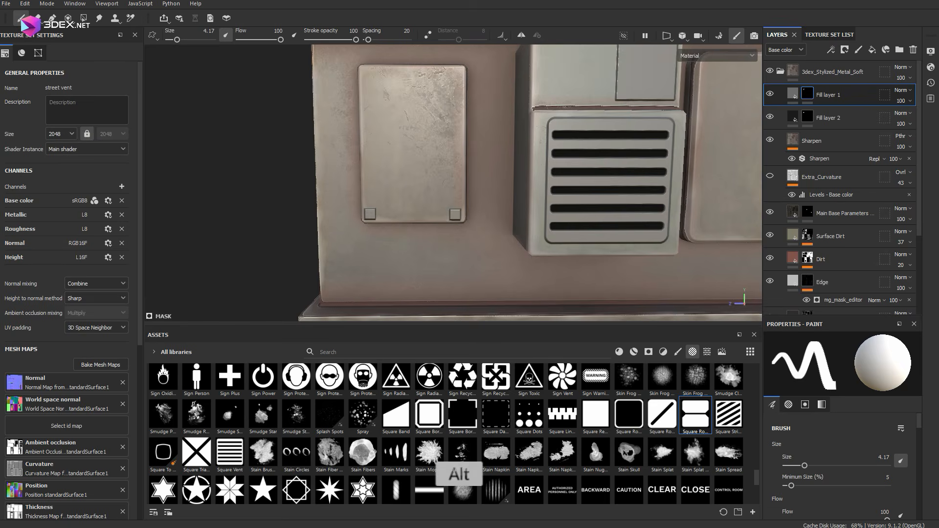
pyautogui.keyDown('alt'); pyautogui.moveTo(420, 147); pyautogui.dragTo(425, 186, button='middle'); pyautogui.keyUp('alt')
pyautogui.click(373, 119)
pyautogui.click(461, 119)
# Stamp the two-bar rounded alpha on the cabinet's front wall, in the lower left corner beneath the left panel.
pyautogui.keyDown('alt'); pyautogui.moveTo(465, 146); pyautogui.dragTo(425, 147, button='right'); pyautogui.keyUp('alt')
pyautogui.moveTo(425, 147)
pyautogui.keyDown('alt'); pyautogui.mouseDown()
pyautogui.moveTo(475, 166)
pyautogui.moveTo(440, 181)
pyautogui.mouseUp(); pyautogui.keyUp('alt')
pyautogui.keyDown('alt'); pyautogui.moveTo(371, 215); pyautogui.dragTo(398, 227, button='right'); pyautogui.keyUp('alt')
pyautogui.keyDown('ctrl'); pyautogui.moveTo(397, 227); pyautogui.dragTo(352, 225, button='right'); pyautogui.keyUp('ctrl')
pyautogui.click(390, 228)
pyautogui.keyDown('alt'); pyautogui.moveTo(353, 225); pyautogui.dragTo(332, 215); pyautogui.keyUp('alt')
pyautogui.keyDown('alt'); pyautogui.moveTo(332, 215); pyautogui.dragTo(357, 215, button='right'); pyautogui.keyUp('alt')
pyautogui.keyDown('alt'); pyautogui.moveTo(357, 216); pyautogui.dragTo(245, 220, button='middle'); pyautogui.keyUp('alt')
# Stamp the square border alpha with corner brackets on the left half of the upper center box.
pyautogui.click(456, 416)
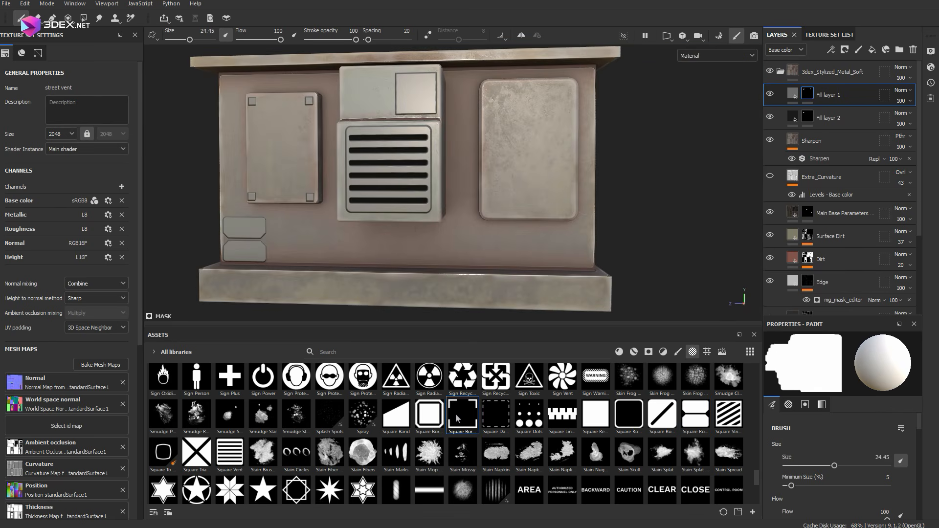
pyautogui.keyDown('alt'); pyautogui.moveTo(518, 183); pyautogui.dragTo(484, 186, button='right'); pyautogui.keyUp('alt')
pyautogui.keyDown('alt'); pyautogui.moveTo(484, 186); pyautogui.dragTo(582, 181); pyautogui.keyUp('alt')
pyautogui.keyDown('alt'); pyautogui.moveTo(518, 181); pyautogui.dragTo(572, 181, button='right'); pyautogui.keyUp('alt')
pyautogui.keyDown('alt'); pyautogui.moveTo(489, 166); pyautogui.dragTo(470, 181); pyautogui.keyUp('alt')
pyautogui.keyDown('ctrl'); pyautogui.moveTo(450, 142); pyautogui.dragTo(445, 142, button='right'); pyautogui.keyUp('ctrl')
pyautogui.click(447, 138)
pyautogui.moveTo(430, 142)
pyautogui.keyDown('alt'); pyautogui.mouseDown(button='right')
pyautogui.moveTo(455, 141)
pyautogui.moveTo(446, 139)
pyautogui.mouseUp(button='right'); pyautogui.keyUp('alt')
pyautogui.click(445, 139)
# Stamp the double-framed square border alpha at brush size 19.57 on the upper left of the small box on the cabinet's back.
pyautogui.keyDown('alt'); pyautogui.moveTo(479, 147); pyautogui.dragTo(416, 156, button='right'); pyautogui.keyUp('alt')
pyautogui.keyDown('alt'); pyautogui.moveTo(577, 206); pyautogui.dragTo(415, 200); pyautogui.keyUp('alt')
pyautogui.keyDown('alt'); pyautogui.moveTo(538, 181); pyautogui.dragTo(587, 176, button='right'); pyautogui.keyUp('alt')
pyautogui.keyDown('alt'); pyautogui.moveTo(620, 172); pyautogui.dragTo(608, 172, button='middle'); pyautogui.keyUp('alt')
pyautogui.keyDown('shift'); pyautogui.moveTo(608, 172); pyautogui.dragTo(548, 176, button='right'); pyautogui.keyUp('shift')
pyautogui.keyDown('alt'); pyautogui.moveTo(548, 176); pyautogui.dragTo(587, 181); pyautogui.keyUp('alt')
pyautogui.keyDown('alt'); pyautogui.moveTo(538, 183); pyautogui.dragTo(566, 184, button='right'); pyautogui.keyUp('alt')
pyautogui.keyDown('alt'); pyautogui.moveTo(565, 184); pyautogui.dragTo(572, 186, button='middle'); pyautogui.keyUp('alt')
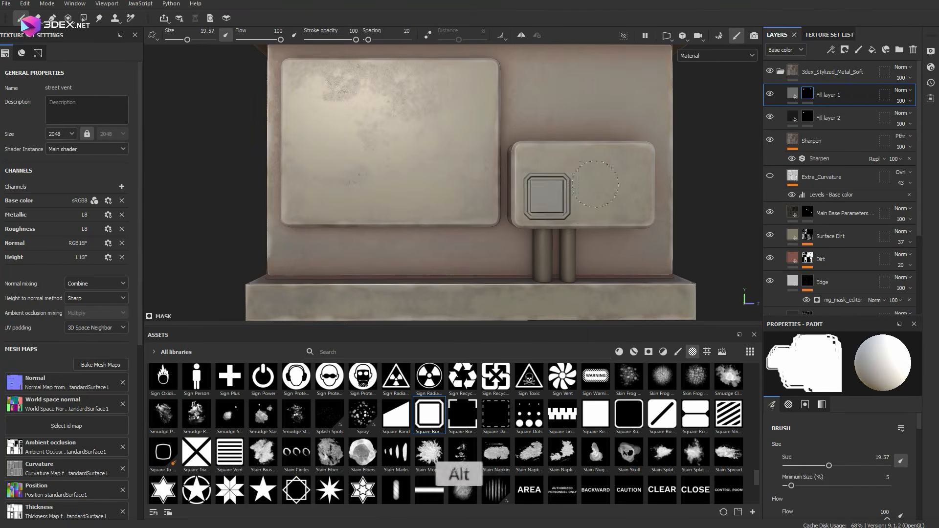
pyautogui.keyDown('alt'); pyautogui.moveTo(595, 184); pyautogui.dragTo(617, 195); pyautogui.keyUp('alt')
pyautogui.click(504, 170)
# Choose the round Shape alpha, shrink the brush to about size 6, and stamp rivets on the large back panel's corners.
pyautogui.keyDown('alt'); pyautogui.moveTo(631, 210); pyautogui.dragTo(595, 222, button='right'); pyautogui.keyUp('alt')
pyautogui.keyDown('alt'); pyautogui.moveTo(595, 222); pyautogui.dragTo(599, 213); pyautogui.keyUp('alt')
pyautogui.moveTo(756, 473); pyautogui.dragTo(757, 455)
pyautogui.click(662, 378)
pyautogui.keyDown('alt'); pyautogui.moveTo(457, 208); pyautogui.dragTo(496, 198, button='right'); pyautogui.keyUp('alt')
pyautogui.keyDown('alt'); pyautogui.moveTo(495, 198); pyautogui.dragTo(452, 172, button='middle'); pyautogui.keyUp('alt')
pyautogui.keyDown('ctrl'); pyautogui.moveTo(452, 172); pyautogui.dragTo(416, 172, button='right'); pyautogui.keyUp('ctrl')
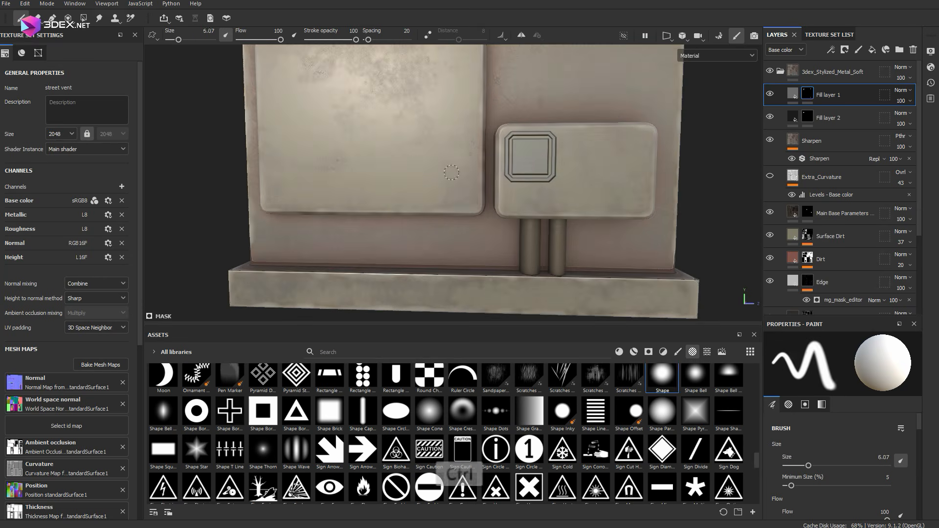
pyautogui.click(269, 202)
pyautogui.keyDown('alt'); pyautogui.moveTo(371, 144); pyautogui.dragTo(394, 193, button='middle'); pyautogui.keyUp('alt')
pyautogui.click(495, 96)
pyautogui.click(289, 96)
# Stamp matching rivets on the three free corners of the small back box at brush size 5.87.
pyautogui.keyDown('alt'); pyautogui.moveTo(351, 115); pyautogui.dragTo(308, 84, button='middle'); pyautogui.keyUp('alt')
pyautogui.click(478, 219)
pyautogui.click(608, 221)
# Stamp rivets at brush size 5.87 on the corners of the front right panel.
pyautogui.keyDown('alt'); pyautogui.moveTo(553, 196); pyautogui.dragTo(464, 188, button='right'); pyautogui.keyUp('alt')
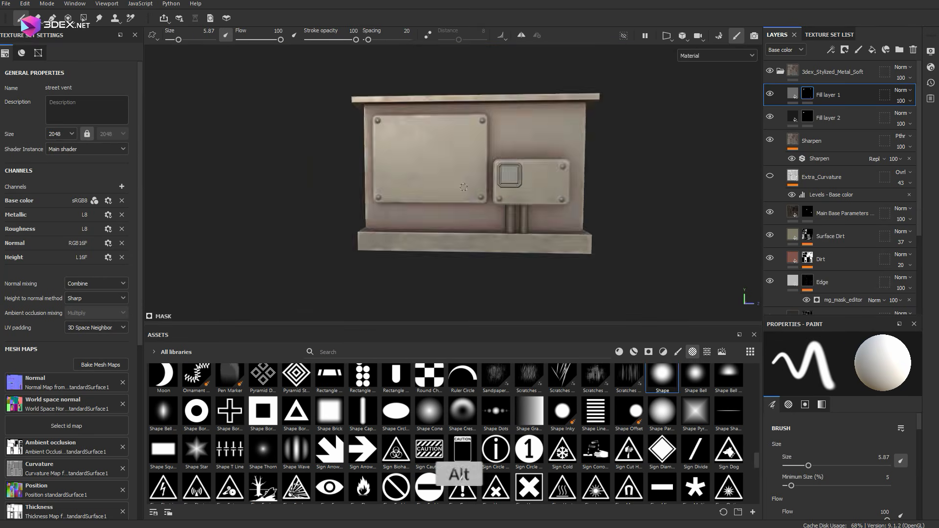
pyautogui.keyDown('alt'); pyautogui.moveTo(464, 187); pyautogui.dragTo(524, 160); pyautogui.keyUp('alt')
pyautogui.keyDown('alt'); pyautogui.moveTo(524, 159); pyautogui.dragTo(553, 156, button='right'); pyautogui.keyUp('alt')
pyautogui.keyDown('alt'); pyautogui.moveTo(469, 152); pyautogui.dragTo(530, 145, button='middle'); pyautogui.keyUp('alt')
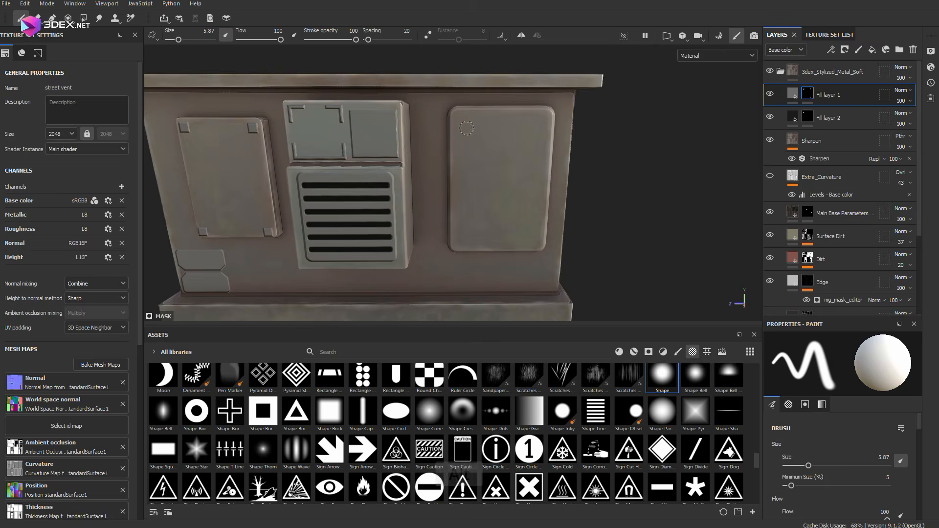
pyautogui.click(546, 117)
# Duplicate Fill layer 2 and clear the copy's mask.
pyautogui.keyDown('alt'); pyautogui.moveTo(546, 117); pyautogui.dragTo(494, 141, button='right'); pyautogui.keyUp('alt')
pyautogui.keyDown('alt'); pyautogui.moveTo(493, 142); pyautogui.dragTo(117, 156); pyautogui.keyUp('alt')
pyautogui.keyDown('shift'); pyautogui.moveTo(440, 162); pyautogui.dragTo(548, 168, button='right'); pyautogui.keyUp('shift')
pyautogui.keyDown('alt'); pyautogui.moveTo(547, 169); pyautogui.dragTo(569, 178, button='right'); pyautogui.keyUp('alt')
pyautogui.keyDown('alt'); pyautogui.moveTo(569, 178); pyautogui.dragTo(485, 149, button='middle'); pyautogui.keyUp('alt')
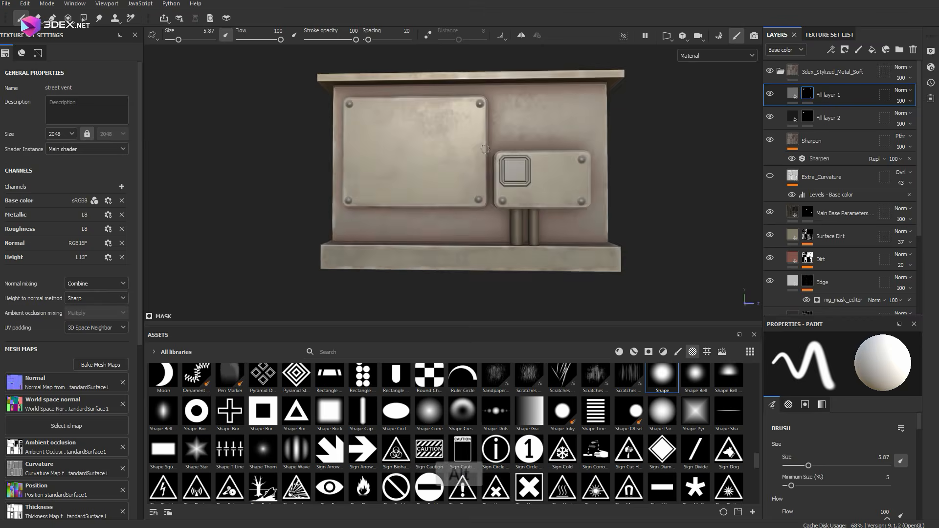
pyautogui.keyDown('alt'); pyautogui.moveTo(484, 149); pyautogui.dragTo(523, 152, button='right'); pyautogui.keyUp('alt')
pyautogui.click(836, 117)
pyautogui.hotkey('ctrl', 'd')
pyautogui.rightClick(835, 116)
pyautogui.click(842, 139)
# Stamp the Shape Lines alpha at brush size 31.13 across the lower half of the large back panel to form slots.
pyautogui.click(595, 412)
pyautogui.keyDown('alt'); pyautogui.moveTo(547, 188); pyautogui.dragTo(569, 193, button='right'); pyautogui.keyUp('alt')
pyautogui.keyDown('ctrl'); pyautogui.moveTo(533, 186); pyautogui.dragTo(565, 197, button='right'); pyautogui.keyUp('ctrl')
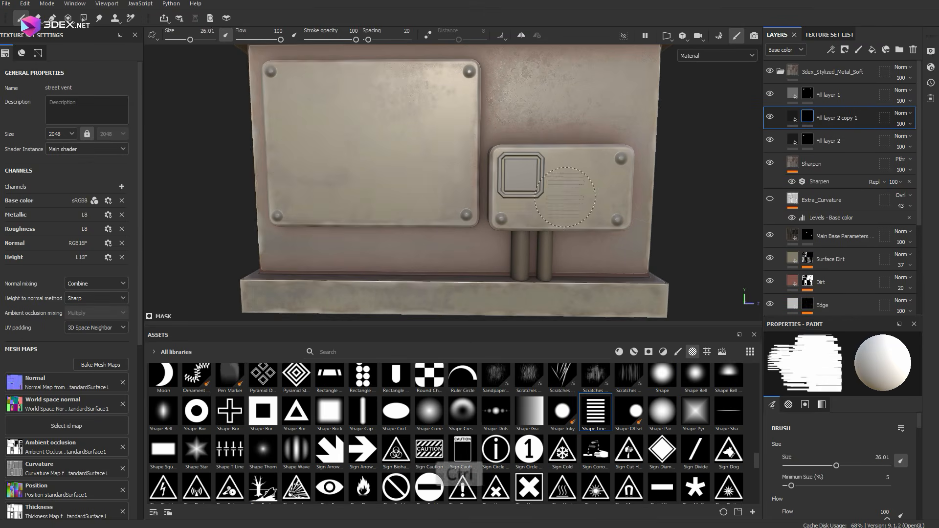
pyautogui.keyDown('alt'); pyautogui.moveTo(531, 124); pyautogui.dragTo(475, 147, button='right'); pyautogui.keyUp('alt')
pyautogui.keyDown('alt'); pyautogui.moveTo(577, 181); pyautogui.dragTo(744, 188); pyautogui.keyUp('alt')
pyautogui.keyDown('alt'); pyautogui.moveTo(489, 181); pyautogui.dragTo(543, 188, button='right'); pyautogui.keyUp('alt')
pyautogui.click(525, 194)
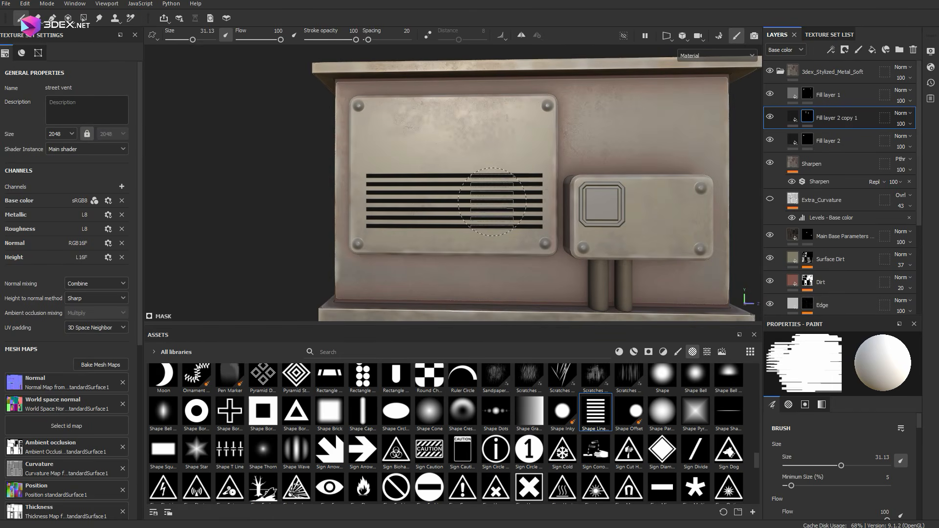
# Turn off the normal channel of Fill layer 2 copy 1.
pyautogui.click(793, 118)
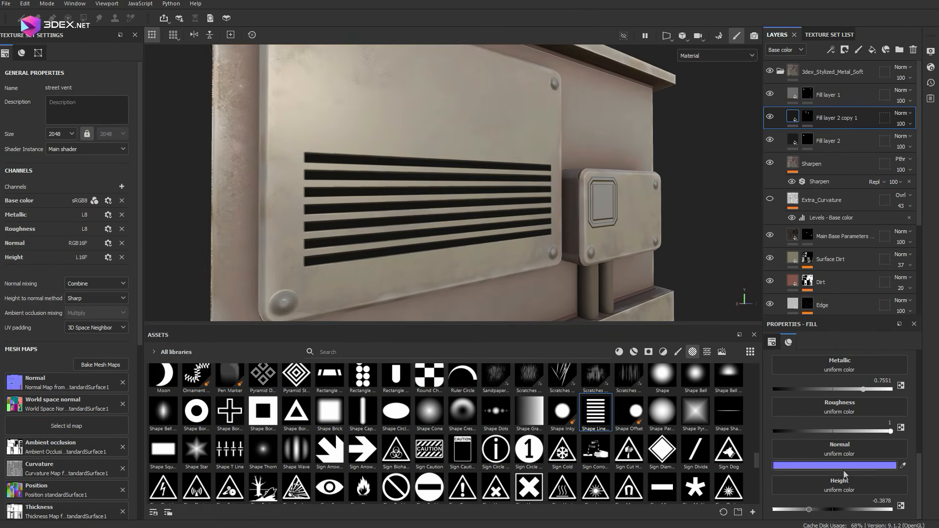
pyautogui.press('f')
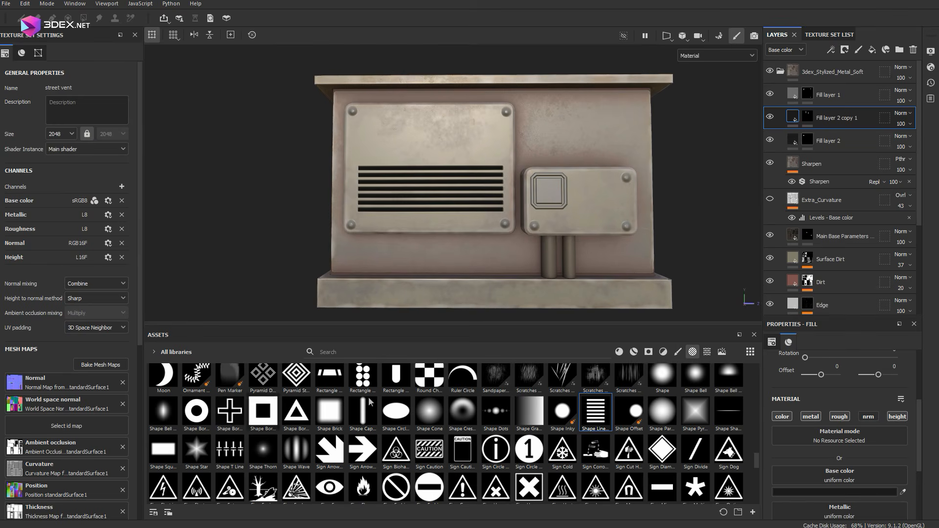
pyautogui.scroll(2, 756, 453)
# Choose the Shape Gradient alpha for Fill layer 1's mask and stamp it on the right part of the small back box.
pyautogui.moveTo(758, 447)
pyautogui.mouseDown()
pyautogui.moveTo(766, 367)
pyautogui.moveTo(759, 458)
pyautogui.mouseUp()
pyautogui.click(529, 402)
pyautogui.click(807, 94)
pyautogui.scroll(3, 440, 117)
pyautogui.click(529, 402)
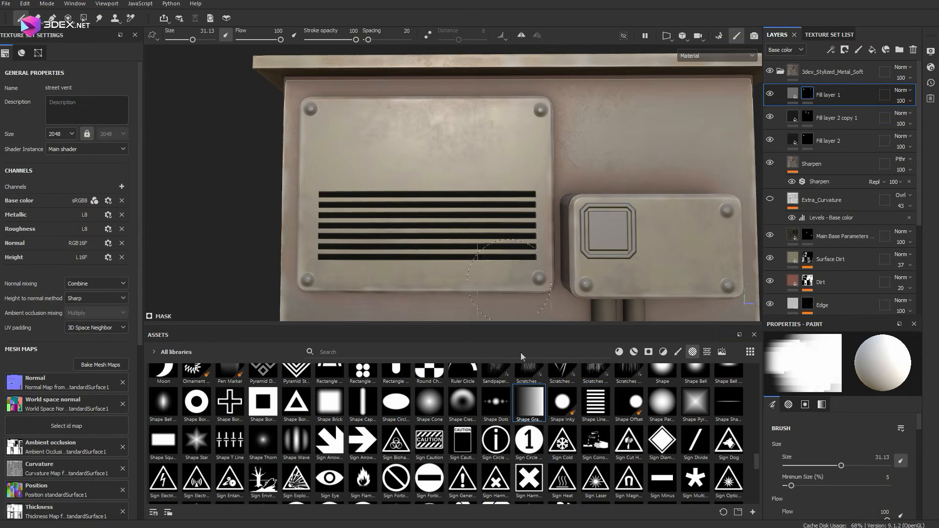
pyautogui.keyDown('alt'); pyautogui.moveTo(592, 219); pyautogui.dragTo(460, 180, button='middle'); pyautogui.keyUp('alt')
pyautogui.click(536, 204)
# Stamp the Shape Gradient alpha at brush size 31.13 in the lower right corner of the adjacent side wall.
pyautogui.keyDown('alt'); pyautogui.moveTo(552, 196); pyautogui.dragTo(660, 191); pyautogui.keyUp('alt')
pyautogui.click(520, 207)
pyautogui.scroll(-3, 520, 206)
pyautogui.keyDown('shift'); pyautogui.moveTo(337, 214); pyautogui.dragTo(340, 213, button='right'); pyautogui.keyUp('shift')
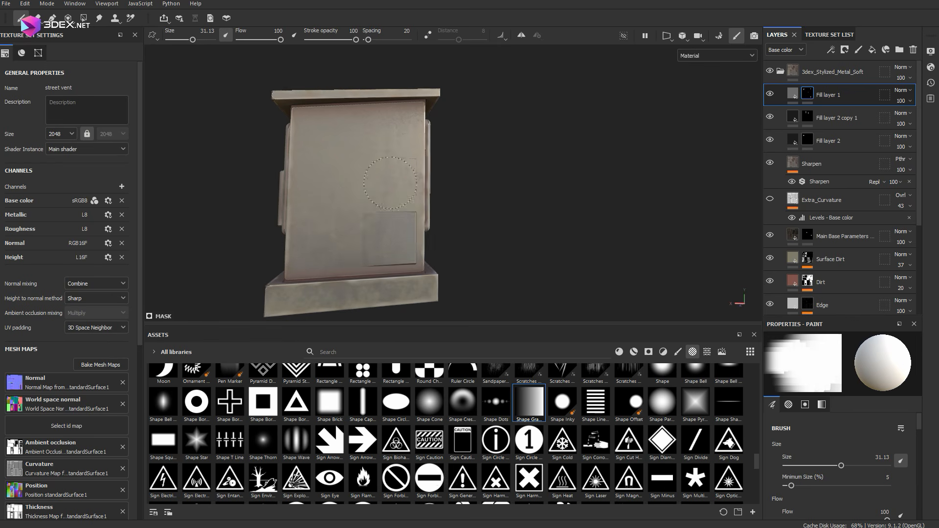
# Try stamping the Shape Square alpha on the upper part of the large back panel.
pyautogui.keyDown('alt'); pyautogui.moveTo(418, 169); pyautogui.dragTo(157, 196); pyautogui.keyUp('alt')
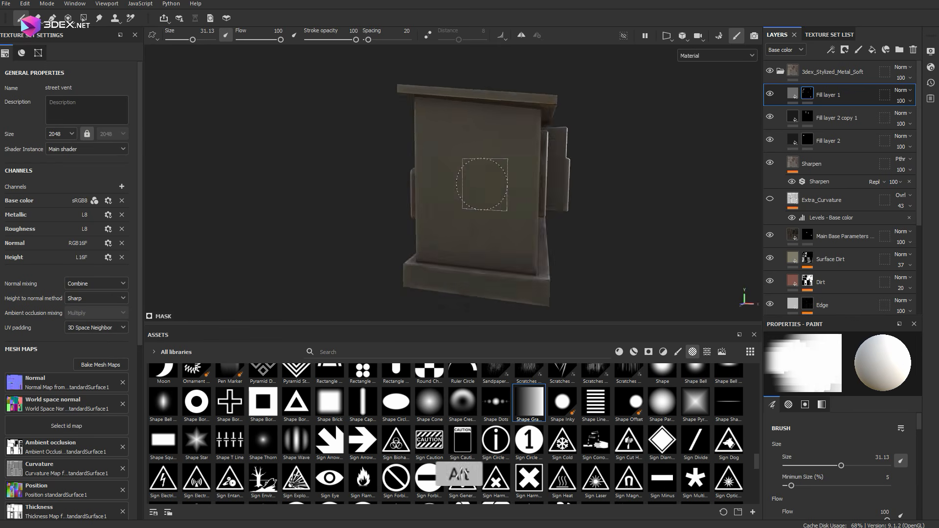
pyautogui.keyDown('alt'); pyautogui.moveTo(484, 186); pyautogui.dragTo(462, 169); pyautogui.keyUp('alt')
pyautogui.keyDown('shift'); pyautogui.moveTo(462, 169); pyautogui.dragTo(467, 168, button='right'); pyautogui.keyUp('shift')
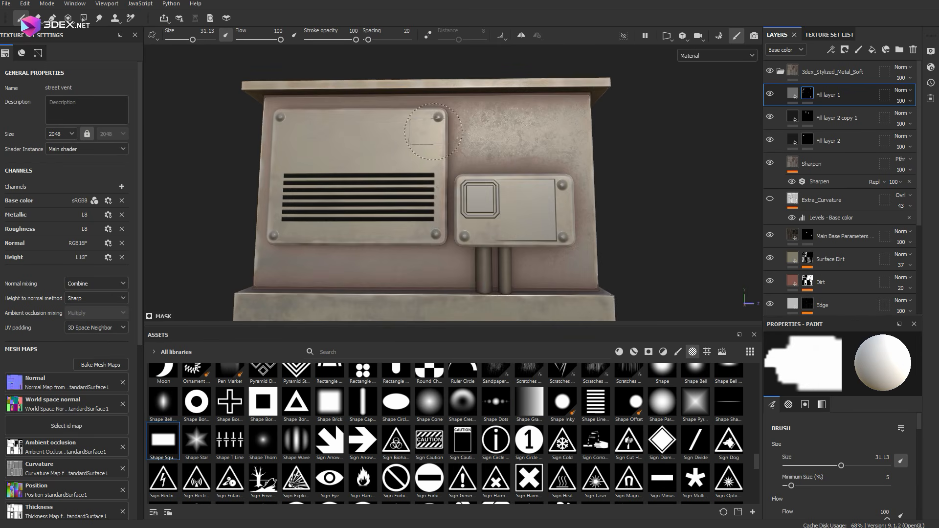
pyautogui.click(404, 157)
# Browse the alphas, pick the solid square one, and stamp two plates side by side above the large back panel's slots.
pyautogui.scroll(-4, 404, 157)
pyautogui.keyDown('alt'); pyautogui.moveTo(404, 157); pyautogui.dragTo(636, 181); pyautogui.keyUp('alt')
pyautogui.scroll(4, 489, 196)
pyautogui.scroll(15, 562, 436)
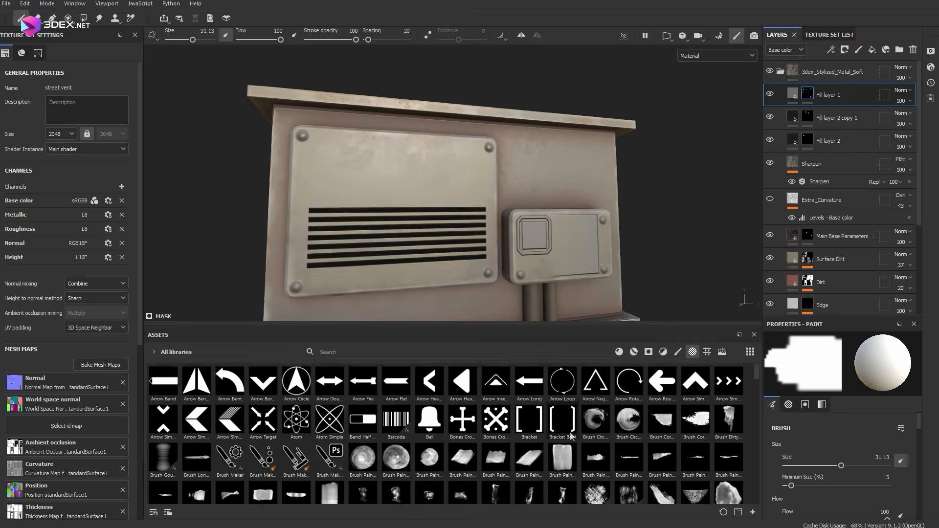
pyautogui.scroll(-3, 571, 435)
pyautogui.scroll(3, 571, 436)
pyautogui.scroll(-15, 571, 436)
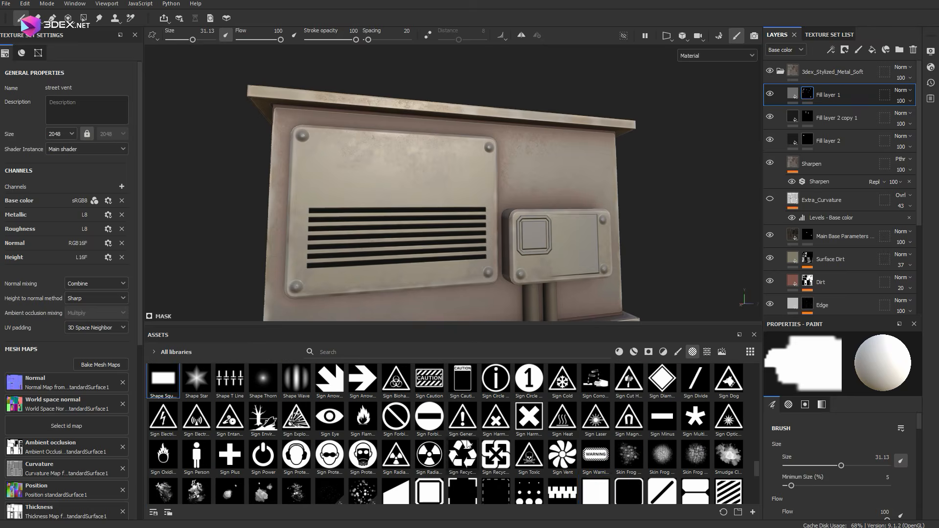
pyautogui.keyDown('alt'); pyautogui.moveTo(439, 199); pyautogui.dragTo(449, 172); pyautogui.keyUp('alt')
pyautogui.click(385, 172)
pyautogui.scroll(-3, 470, 183)
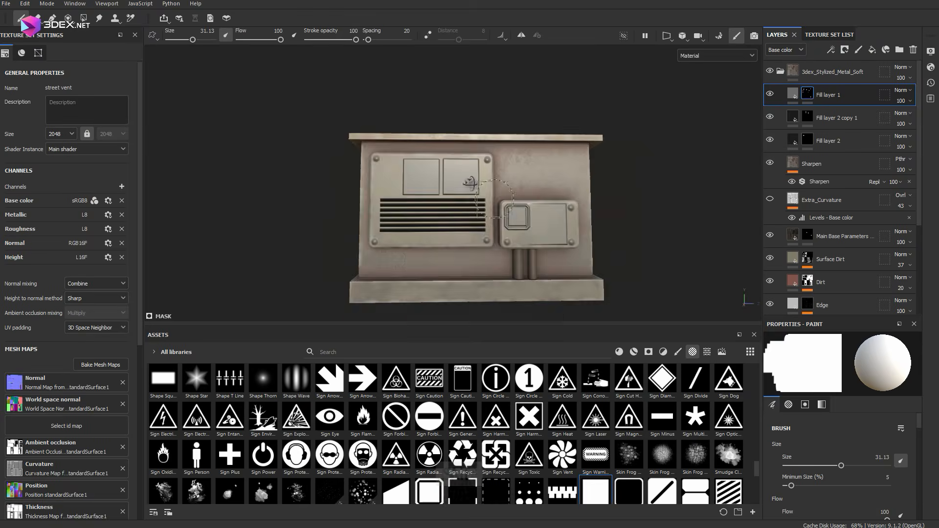
# Stamp two square plates at brush size 20.79 low on the other side wall, undoing misplaced stamps, and save the project.
pyautogui.hotkey('ctrl', 'z')
pyautogui.hotkey('ctrl', 'z')
pyautogui.scroll(3, 471, 184)
pyautogui.keyDown('ctrl'); pyautogui.moveTo(497, 183); pyautogui.dragTo(482, 184, button='right'); pyautogui.keyUp('ctrl')
pyautogui.moveTo(483, 184); pyautogui.dragTo(452, 183)
pyautogui.moveTo(452, 184)
pyautogui.keyDown('alt'); pyautogui.mouseDown()
pyautogui.moveTo(521, 226)
pyautogui.moveTo(562, 189)
pyautogui.moveTo(506, 173)
pyautogui.mouseUp(); pyautogui.keyUp('alt')
pyautogui.hotkey('ctrl', 's')
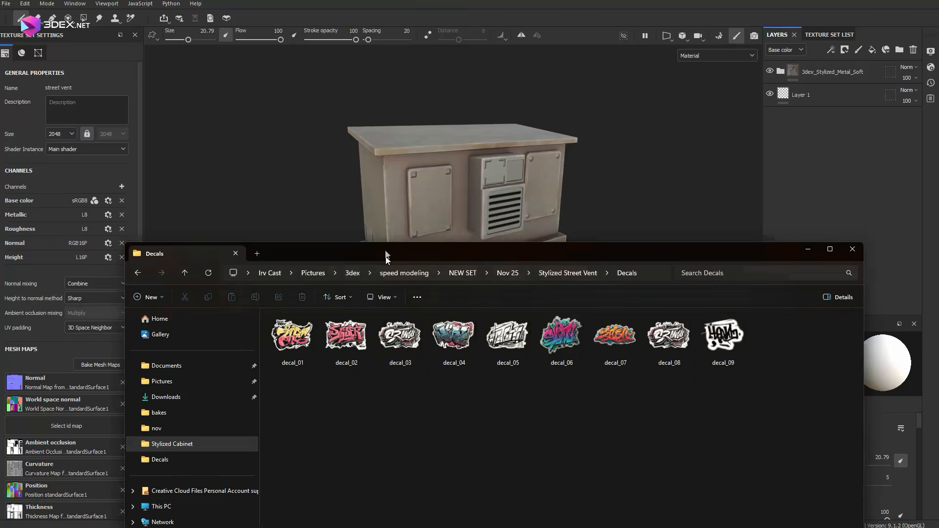
# Place decal_01 from the Decals folder on the plated side wall, rotated to -14.93 on Z and scaled to 0.39.
pyautogui.moveTo(296, 396); pyautogui.dragTo(463, 224)
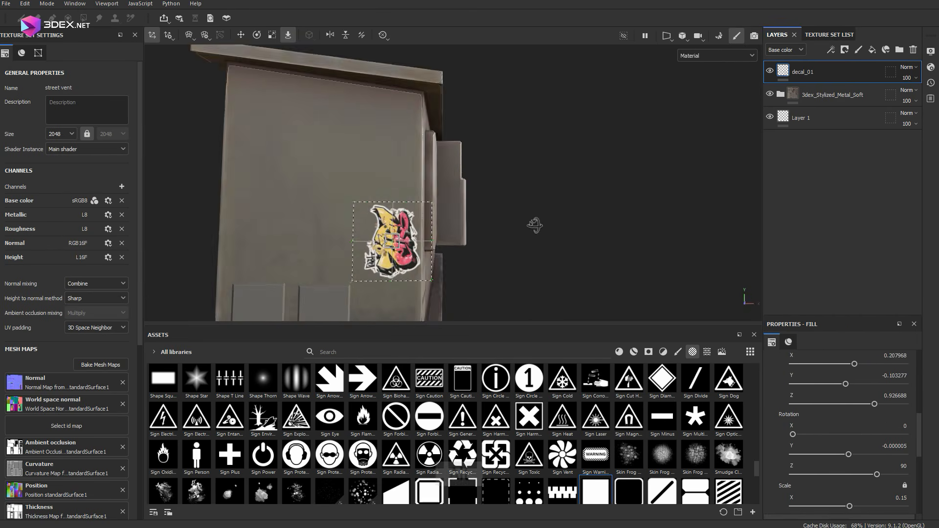
pyautogui.scroll(-1, 845, 464)
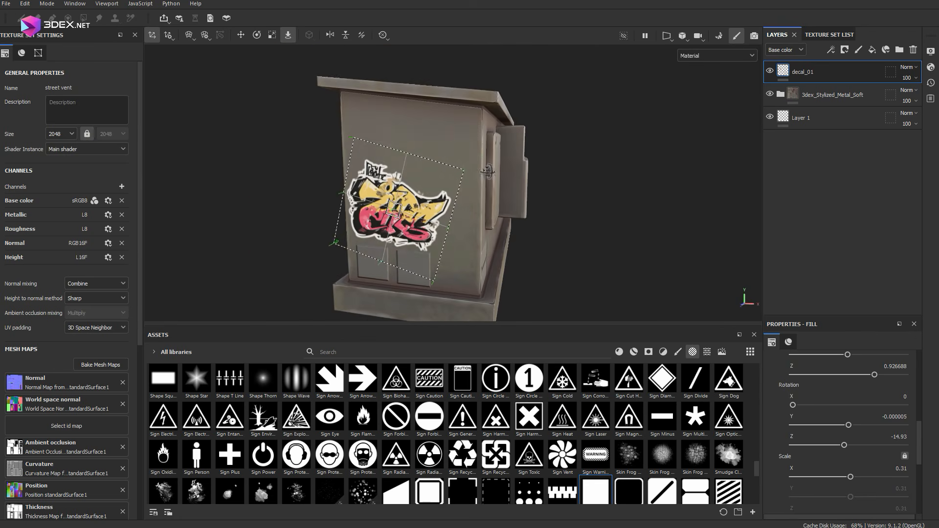
pyautogui.moveTo(850, 477); pyautogui.dragTo(851, 477)
pyautogui.keyDown('alt'); pyautogui.moveTo(489, 190); pyautogui.dragTo(572, 179); pyautogui.keyUp('alt')
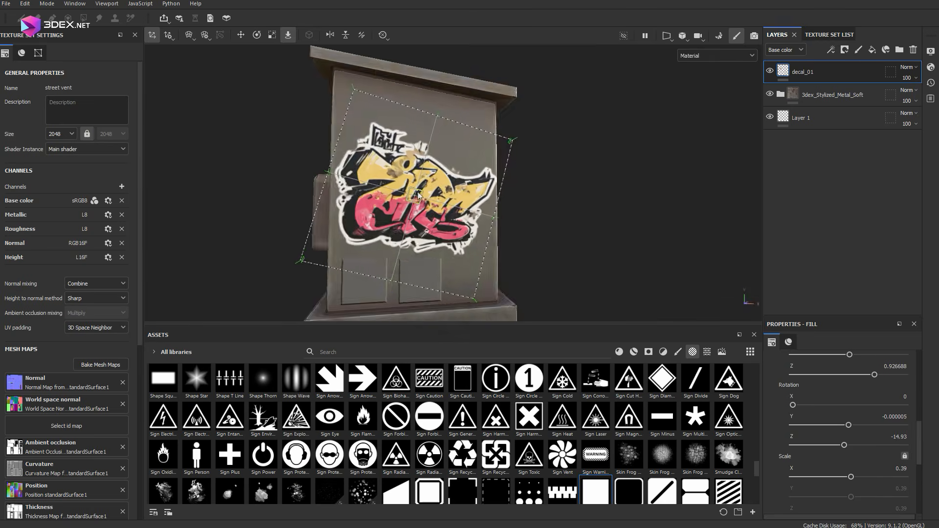
# Lower the opacity of the decal_01 layer to 65.
pyautogui.keyDown('alt'); pyautogui.moveTo(650, 156); pyautogui.dragTo(551, 184); pyautogui.keyUp('alt')
pyautogui.keyDown('alt'); pyautogui.moveTo(551, 184); pyautogui.dragTo(929, 69, button='right'); pyautogui.keyUp('alt')
pyautogui.moveTo(923, 95); pyautogui.dragTo(929, 95)
# Place decal_05 from the Decals folder on the upper side wall above decal_01, upright and scaled to 0.31.
pyautogui.keyDown('alt'); pyautogui.moveTo(621, 195); pyautogui.dragTo(543, 210); pyautogui.keyUp('alt')
pyautogui.keyDown('alt'); pyautogui.moveTo(543, 211); pyautogui.dragTo(504, 210, button='right'); pyautogui.keyUp('alt')
pyautogui.hotkey('alt', 'Tab')
pyautogui.moveTo(431, 234); pyautogui.dragTo(455, 181)
pyautogui.click(405, 214)
pyautogui.keyDown('alt'); pyautogui.moveTo(454, 181); pyautogui.dragTo(493, 155, button='right'); pyautogui.keyUp('alt')
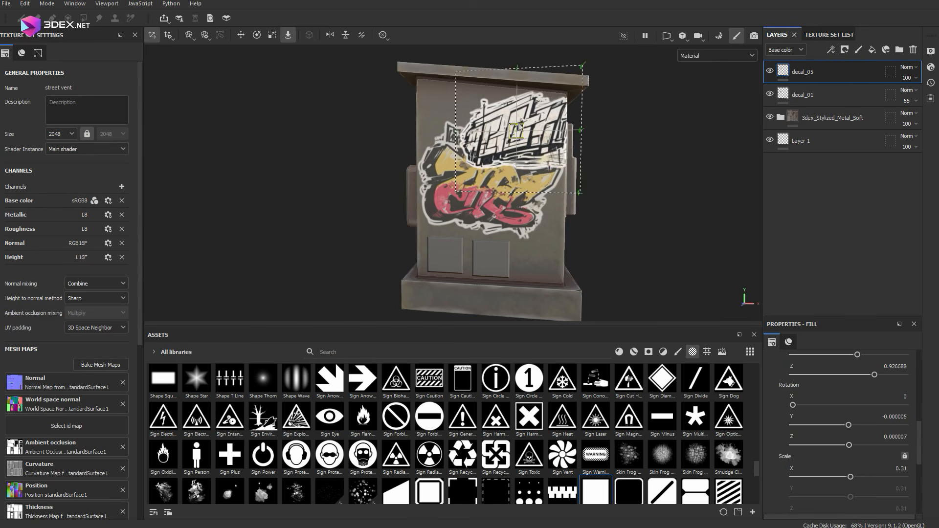
# Set the decal_05 layer to Multiply blending with an opacity of 85.
pyautogui.click(909, 67)
pyautogui.click(910, 116)
pyautogui.moveTo(538, 133)
pyautogui.keyDown('alt'); pyautogui.mouseDown()
pyautogui.moveTo(507, 133)
pyautogui.moveTo(513, 148)
pyautogui.mouseUp(); pyautogui.keyUp('alt')
pyautogui.moveTo(937, 97); pyautogui.dragTo(931, 98)
pyautogui.keyDown('alt'); pyautogui.moveTo(511, 198); pyautogui.dragTo(548, 179); pyautogui.keyUp('alt')
pyautogui.keyDown('alt'); pyautogui.moveTo(548, 178); pyautogui.dragTo(582, 161, button='right'); pyautogui.keyUp('alt')
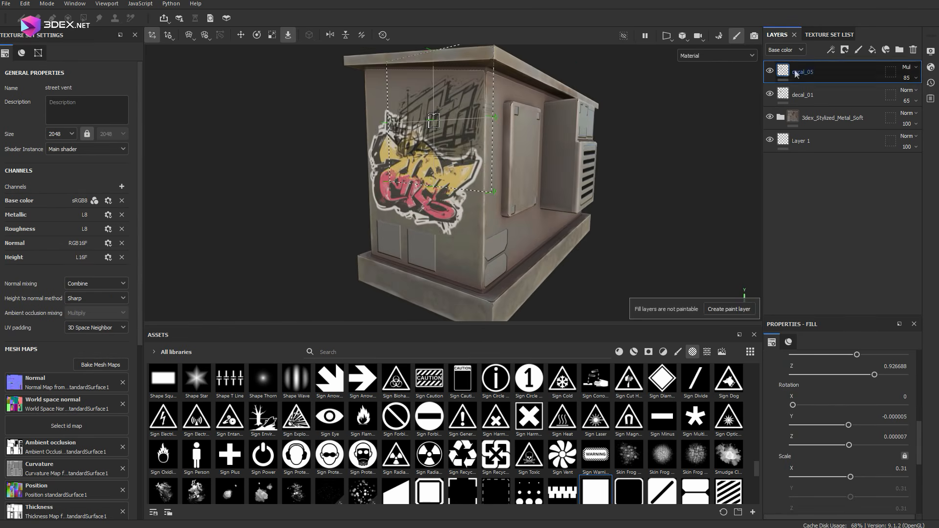
# Place decal_09 from the Decals folder upright on the side wall's lower right area, below decal_01.
pyautogui.hotkey('alt', 'Tab')
pyautogui.moveTo(727, 395); pyautogui.dragTo(453, 236)
pyautogui.click(469, 262)
pyautogui.keyDown('alt'); pyautogui.moveTo(508, 255); pyautogui.dragTo(514, 235, button='middle'); pyautogui.keyUp('alt')
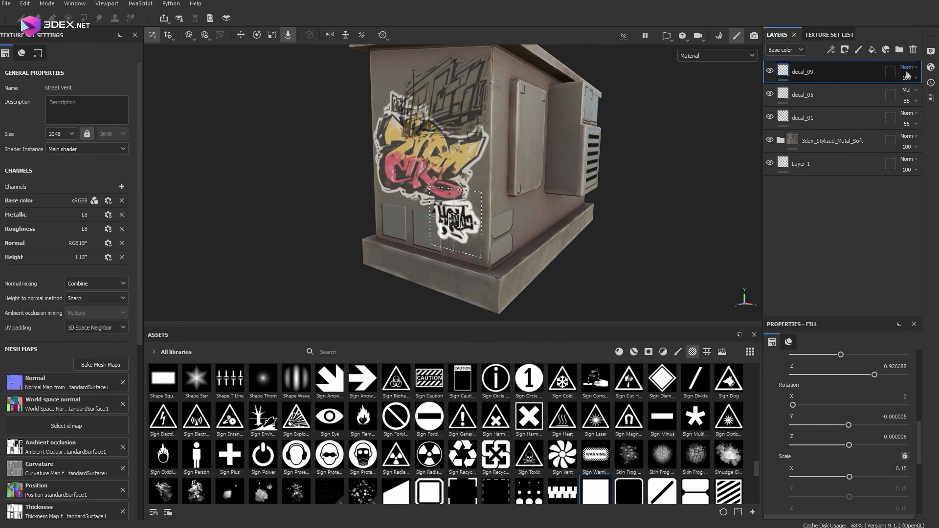
# Set the decal_09 layer to Multiply blending, scale the decal to 0.22, and adjust its position on the side wall.
pyautogui.click(908, 67)
pyautogui.click(910, 116)
pyautogui.moveTo(456, 228); pyautogui.dragTo(453, 227)
pyautogui.keyDown('alt'); pyautogui.moveTo(514, 215); pyautogui.dragTo(469, 239); pyautogui.keyUp('alt')
pyautogui.keyDown('alt'); pyautogui.moveTo(470, 239); pyautogui.dragTo(440, 293, button='right'); pyautogui.keyUp('alt')
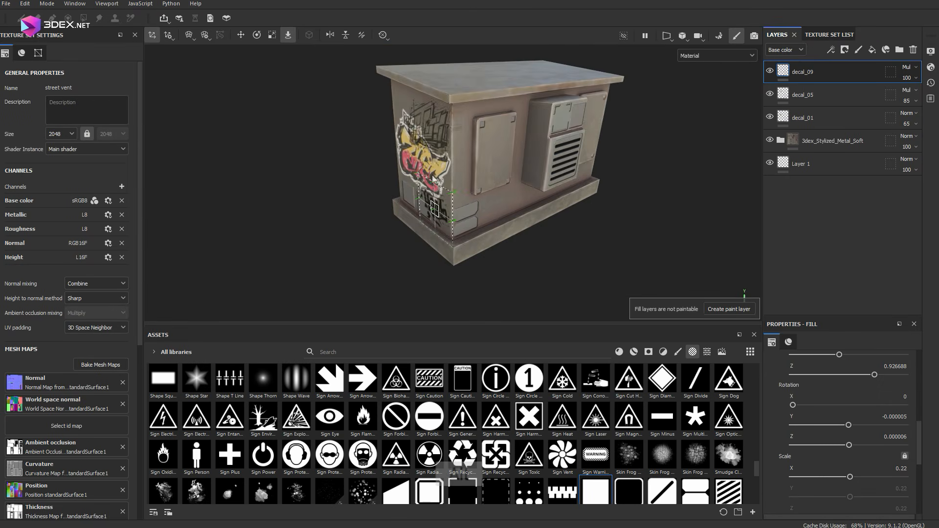
# Set the opacity of the decal_09 layer to 80.
pyautogui.keyDown('alt'); pyautogui.moveTo(489, 254); pyautogui.dragTo(523, 235); pyautogui.keyUp('alt')
pyautogui.click(908, 77)
pyautogui.keyDown('alt'); pyautogui.moveTo(477, 165); pyautogui.dragTo(496, 167); pyautogui.keyUp('alt')
pyautogui.scroll(3, 489, 166)
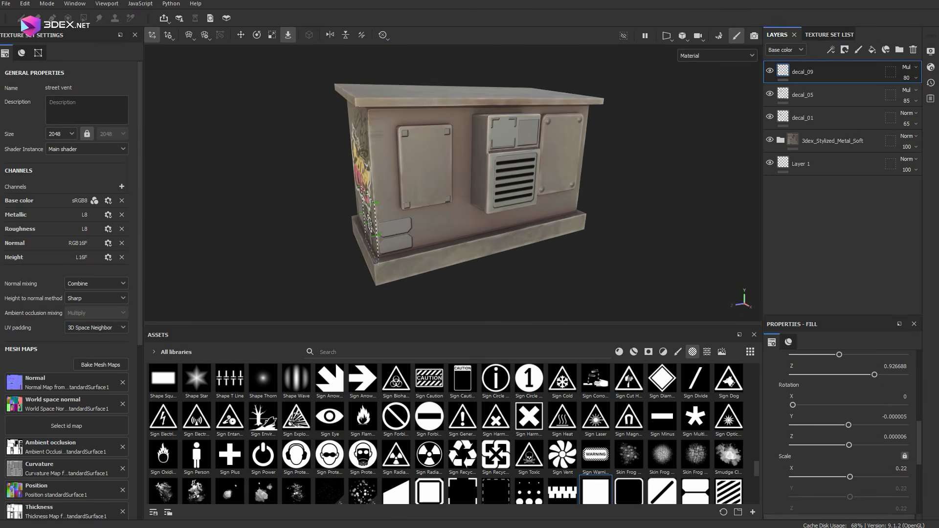
# Try a duplicate of the decal_05 layer over the front wall's left panel and delete the copy.
pyautogui.hotkey('alt', 'Tab')
pyautogui.click(831, 95)
pyautogui.keyDown('alt'); pyautogui.moveTo(594, 121); pyautogui.dragTo(685, 125); pyautogui.keyUp('alt')
pyautogui.hotkey('ctrl', 'd')
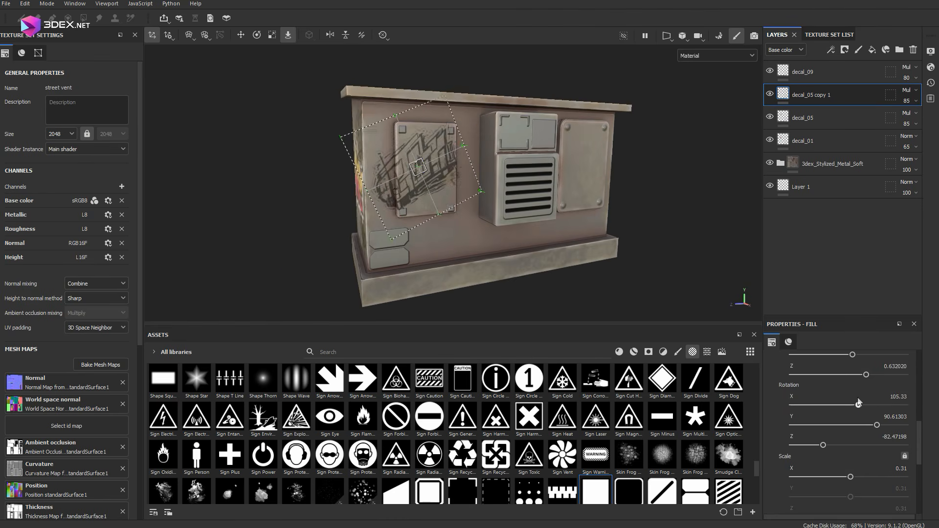
pyautogui.moveTo(418, 240); pyautogui.dragTo(464, 244)
pyautogui.moveTo(413, 247); pyautogui.dragTo(425, 253)
pyautogui.keyDown('alt'); pyautogui.moveTo(470, 235); pyautogui.dragTo(591, 193); pyautogui.keyUp('alt')
pyautogui.click(857, 93)
pyautogui.press('Delete')
# Place decal_04 from the Decals folder on the lower part of the front wall's right panel, tilted and scaled to 0.22.
pyautogui.hotkey('alt', 'Tab')
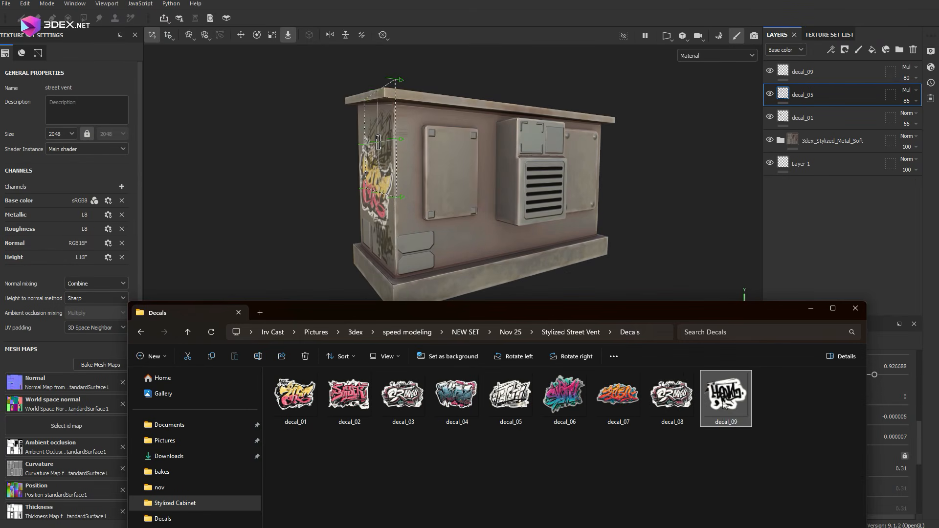
pyautogui.moveTo(456, 399); pyautogui.dragTo(469, 195)
pyautogui.keyDown('alt'); pyautogui.moveTo(421, 196); pyautogui.dragTo(464, 187, button='right'); pyautogui.keyUp('alt')
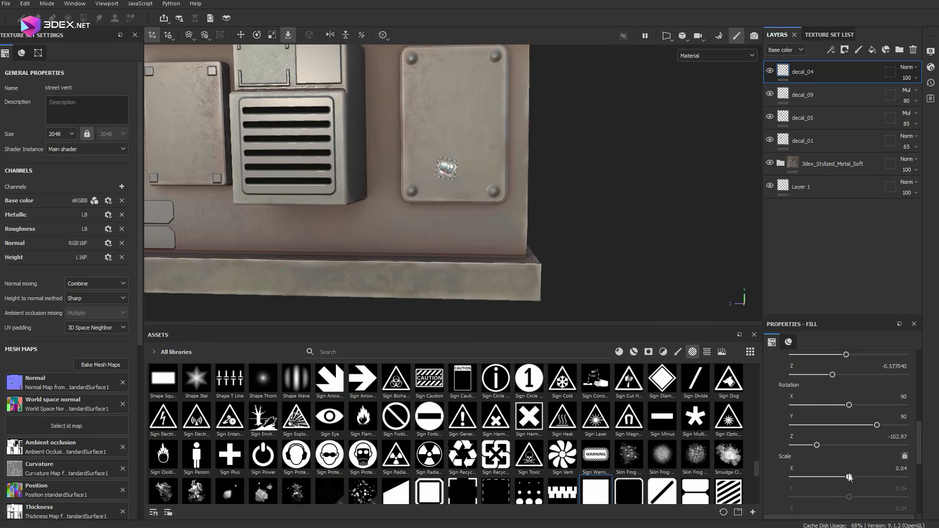
# Set the decal_04 layer's blending mode to Darken (Min).
pyautogui.click(914, 70)
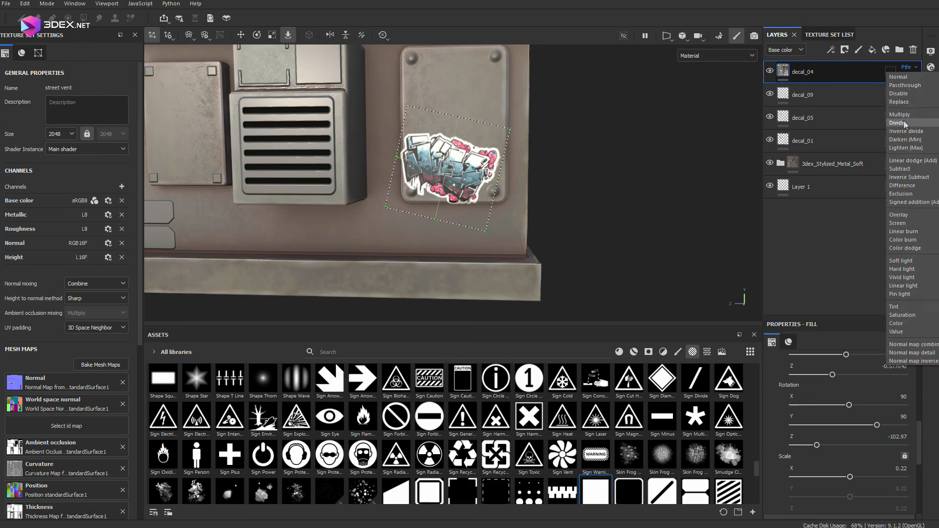
pyautogui.click(905, 118)
pyautogui.keyDown('alt'); pyautogui.moveTo(460, 219); pyautogui.dragTo(401, 230, button='right'); pyautogui.keyUp('alt')
pyautogui.keyDown('alt'); pyautogui.moveTo(489, 196); pyautogui.dragTo(651, 161); pyautogui.keyUp('alt')
pyautogui.keyDown('alt'); pyautogui.moveTo(652, 162); pyautogui.dragTo(492, 222, button='right'); pyautogui.keyUp('alt')
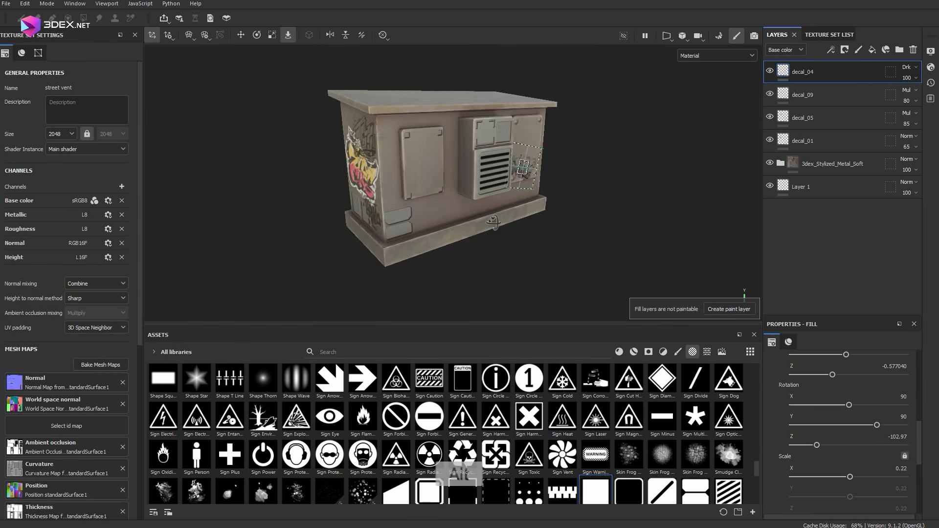
# Place decal_03 from the Decals folder on the front wall's lower left area and scale it to 0.39.
pyautogui.keyDown('alt'); pyautogui.moveTo(492, 222); pyautogui.dragTo(497, 240); pyautogui.keyUp('alt')
pyautogui.keyDown('alt'); pyautogui.moveTo(496, 240); pyautogui.dragTo(509, 237, button='right'); pyautogui.keyUp('alt')
pyautogui.hotkey('alt', 'Tab')
pyautogui.moveTo(404, 399); pyautogui.dragTo(420, 213)
pyautogui.keyDown('alt'); pyautogui.moveTo(548, 239); pyautogui.dragTo(553, 215); pyautogui.keyUp('alt')
pyautogui.keyDown('alt'); pyautogui.moveTo(552, 215); pyautogui.dragTo(577, 214, button='right'); pyautogui.keyUp('alt')
pyautogui.moveTo(419, 207)
pyautogui.mouseDown()
pyautogui.moveTo(402, 233)
pyautogui.moveTo(411, 220)
pyautogui.mouseUp()
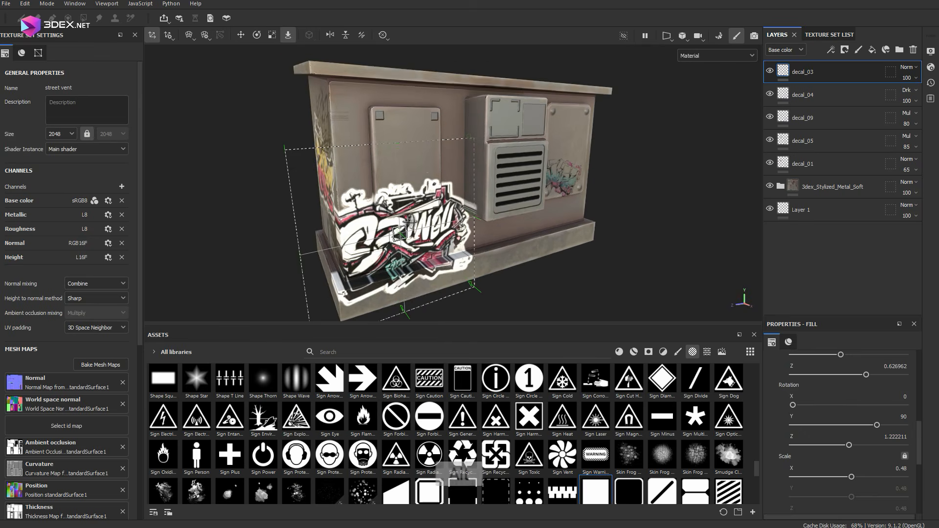
# Compare blending modes on the decal_03 layer and set it to Color.
pyautogui.click(909, 67)
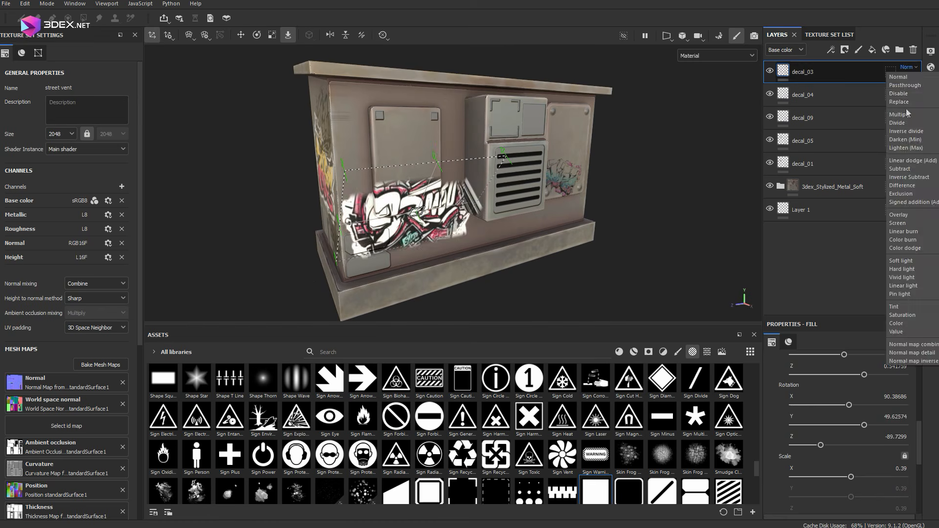
pyautogui.click(908, 114)
pyautogui.press('Down')
pyautogui.click(909, 68)
pyautogui.click(907, 114)
pyautogui.press('Down')
pyautogui.click(909, 67)
pyautogui.click(911, 122)
pyautogui.press('Up')
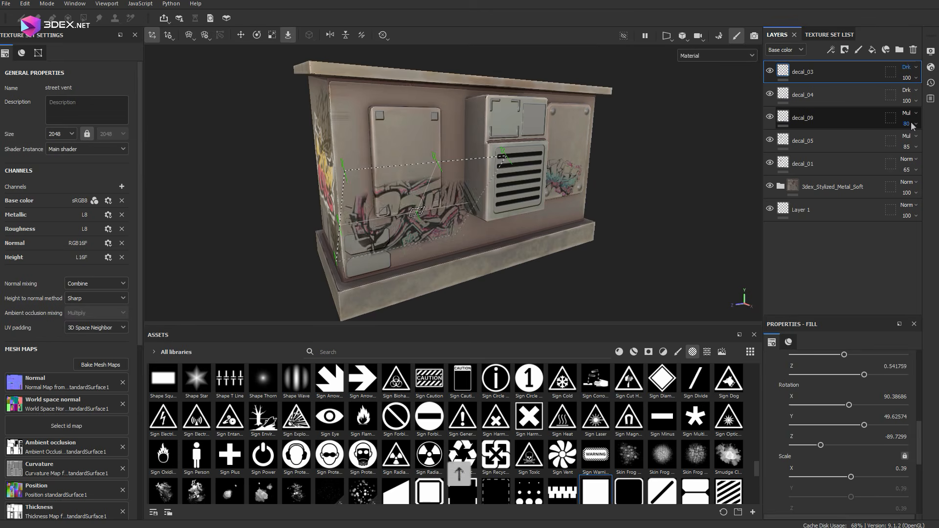
pyautogui.press('Down')
pyautogui.press('Down')
pyautogui.press('Down')
pyautogui.press('Down')
pyautogui.press('Down')
pyautogui.press('Down')
pyautogui.press('Down')
pyautogui.press('Down')
pyautogui.press('Down')
pyautogui.press('Down')
pyautogui.press('Down')
pyautogui.press('Down')
pyautogui.press('Down')
pyautogui.press('Down')
pyautogui.press('Down')
pyautogui.press('Down')
pyautogui.press('Down')
pyautogui.press('Down')
pyautogui.press('Down')
pyautogui.press('Down')
pyautogui.press('Down')
pyautogui.press('Down')
pyautogui.press('Down')
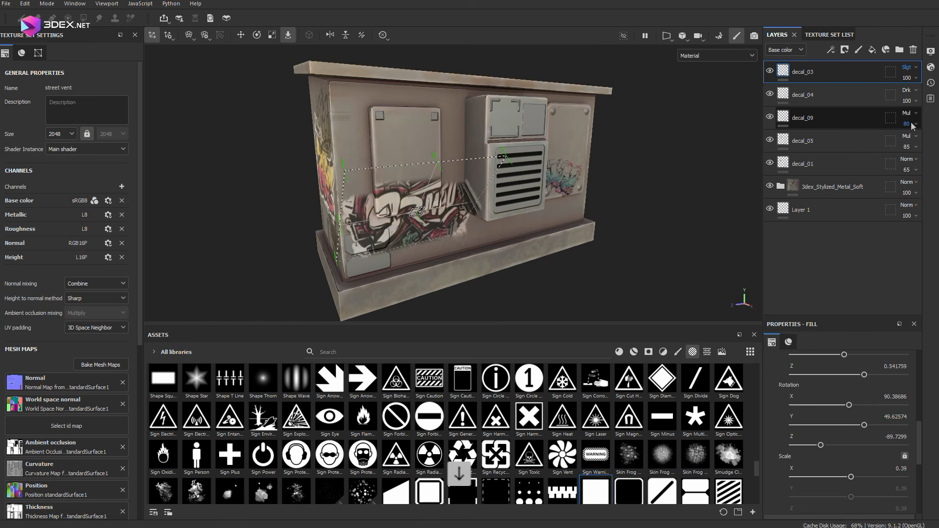
# Move decal_03 onto the front wall's right panel over decal_04 and rotate it to -107.69 about Z.
pyautogui.keyDown('alt'); pyautogui.moveTo(443, 224); pyautogui.dragTo(491, 147); pyautogui.keyUp('alt')
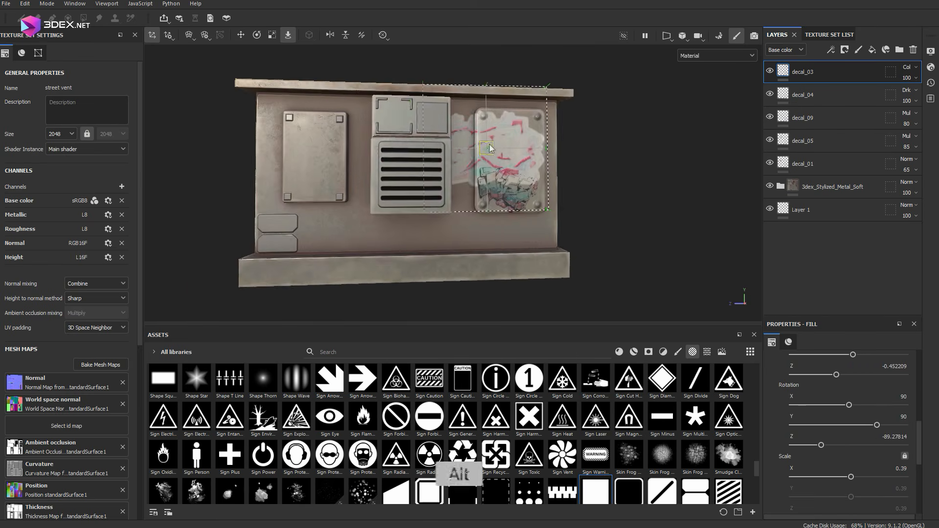
pyautogui.keyDown('alt'); pyautogui.moveTo(490, 147); pyautogui.dragTo(509, 147, button='right'); pyautogui.keyUp('alt')
pyautogui.keyDown('alt'); pyautogui.moveTo(499, 141); pyautogui.dragTo(425, 164, button='middle'); pyautogui.keyUp('alt')
pyautogui.keyDown('alt'); pyautogui.moveTo(650, 230); pyautogui.dragTo(562, 234); pyautogui.keyUp('alt')
pyautogui.keyDown('alt'); pyautogui.moveTo(587, 244); pyautogui.dragTo(658, 277, button='right'); pyautogui.keyUp('alt')
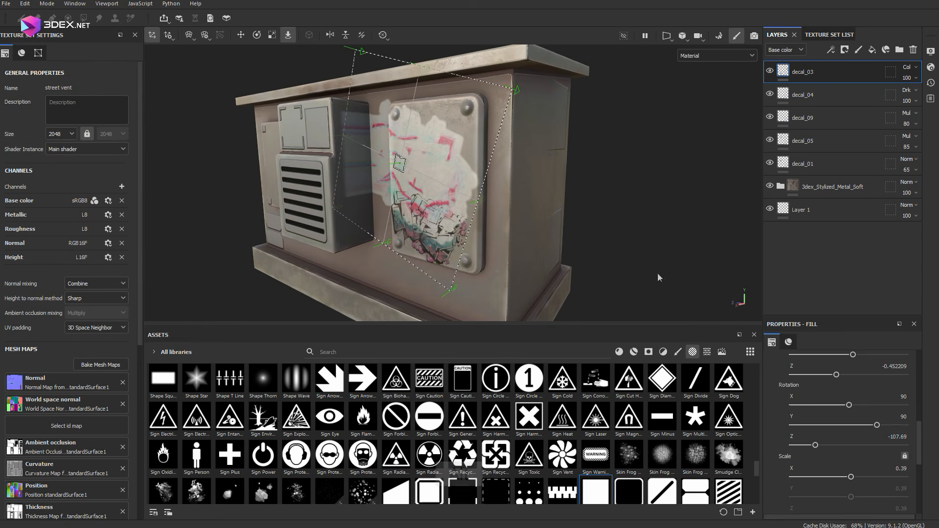
# Fine-tune decal_03's position on the right panel and reduce its scale to 0.31.
pyautogui.scroll(3, 866, 433)
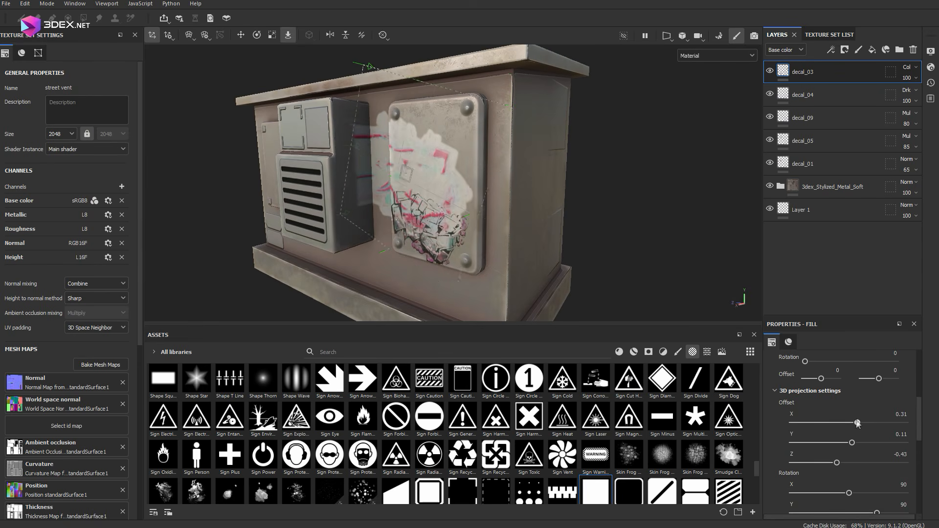
pyautogui.keyDown('alt'); pyautogui.moveTo(543, 189); pyautogui.dragTo(637, 224); pyautogui.keyUp('alt')
pyautogui.moveTo(410, 181); pyautogui.dragTo(431, 176)
pyautogui.scroll(-3, 844, 467)
pyautogui.moveTo(851, 506); pyautogui.dragTo(849, 506)
pyautogui.keyDown('alt'); pyautogui.moveTo(641, 225); pyautogui.dragTo(561, 180, button='right'); pyautogui.keyUp('alt')
pyautogui.keyDown('alt'); pyautogui.moveTo(562, 180); pyautogui.dragTo(606, 183); pyautogui.keyUp('alt')
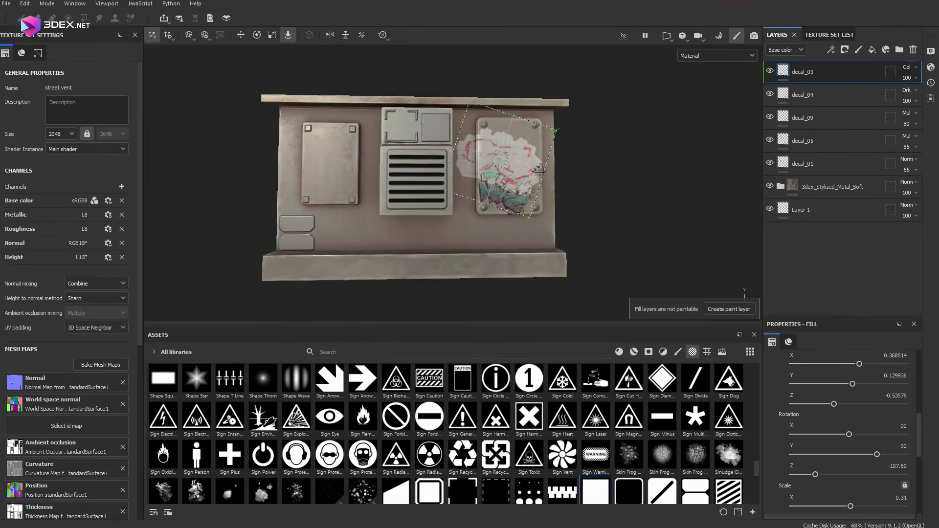
# Place decal_07 from the Decals folder on the front wall below the left panel, rotated to -8.65 about Z and scaled to 0.48.
pyautogui.keyDown('alt'); pyautogui.moveTo(606, 183); pyautogui.dragTo(640, 201, button='right'); pyautogui.keyUp('alt')
pyautogui.hotkey('alt', 'Tab')
pyautogui.moveTo(619, 394); pyautogui.dragTo(322, 239)
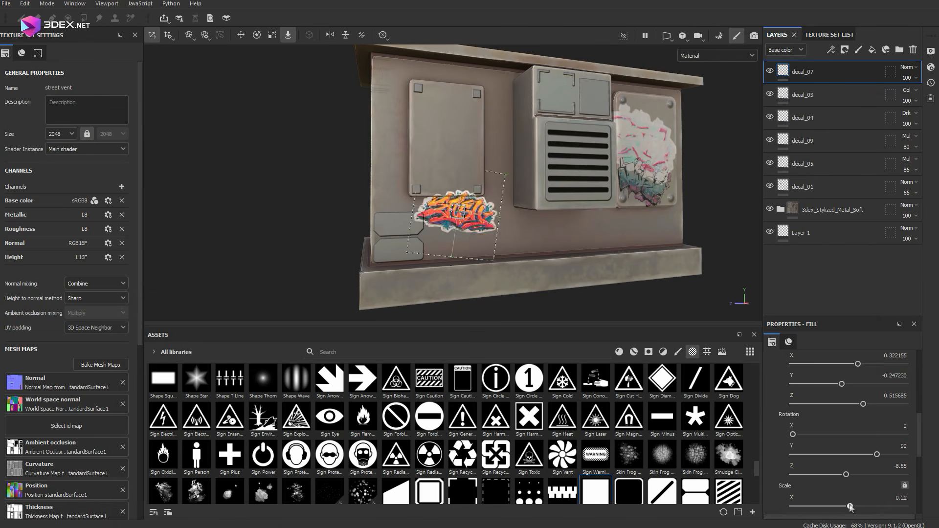
pyautogui.moveTo(451, 216); pyautogui.dragTo(451, 213)
pyautogui.keyDown('alt'); pyautogui.moveTo(551, 190); pyautogui.dragTo(590, 199); pyautogui.keyUp('alt')
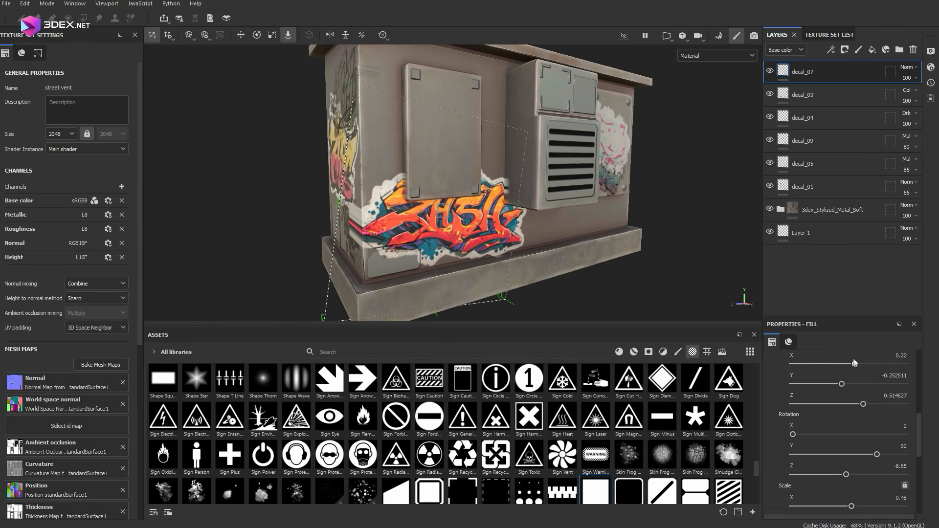
# Set the decal_07 projection offset to X 0.2, Y -0.27 and Z 0.45.
pyautogui.moveTo(854, 363); pyautogui.dragTo(855, 363)
pyautogui.keyDown('alt'); pyautogui.moveTo(567, 248); pyautogui.dragTo(494, 256); pyautogui.keyUp('alt')
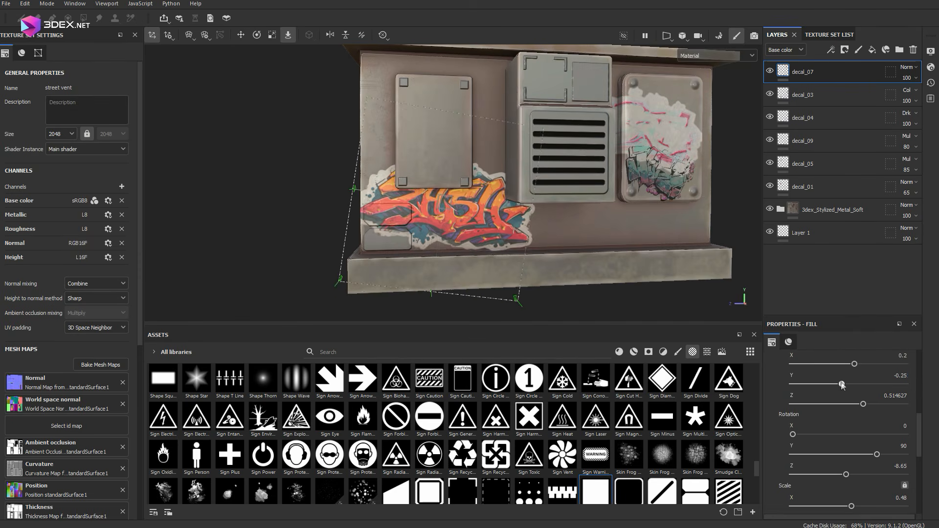
pyautogui.moveTo(841, 385); pyautogui.dragTo(862, 404)
pyautogui.keyDown('alt'); pyautogui.moveTo(489, 210); pyautogui.dragTo(553, 215); pyautogui.keyUp('alt')
pyautogui.moveTo(861, 404); pyautogui.dragTo(860, 404)
pyautogui.scroll(-3, 484, 198)
pyautogui.keyDown('alt'); pyautogui.moveTo(489, 198); pyautogui.dragTo(452, 197); pyautogui.keyUp('alt')
pyautogui.scroll(3, 455, 197)
# Set the decal_07 layer's blending mode to Darken (Min).
pyautogui.click(910, 69)
pyautogui.click(909, 123)
pyautogui.press('Down')
pyautogui.press('Down')
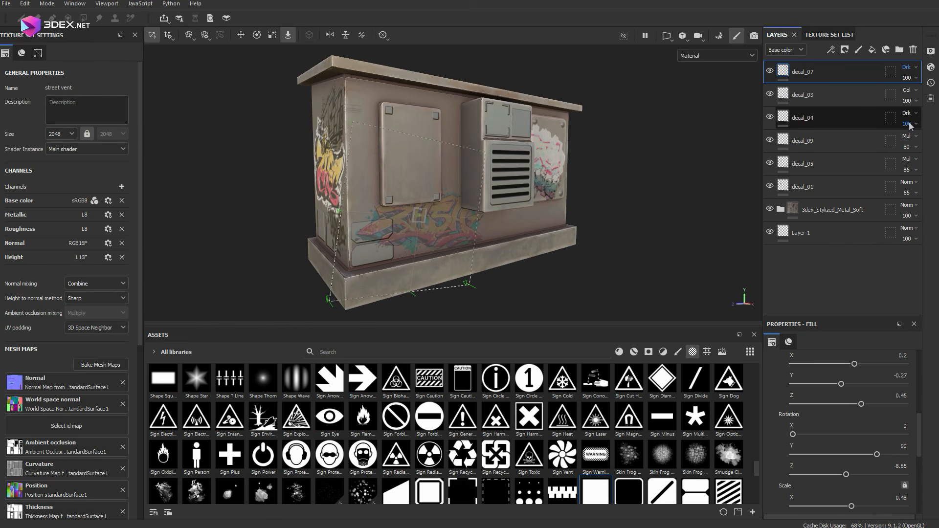
pyautogui.keyDown('alt'); pyautogui.moveTo(636, 128); pyautogui.dragTo(567, 132); pyautogui.keyUp('alt')
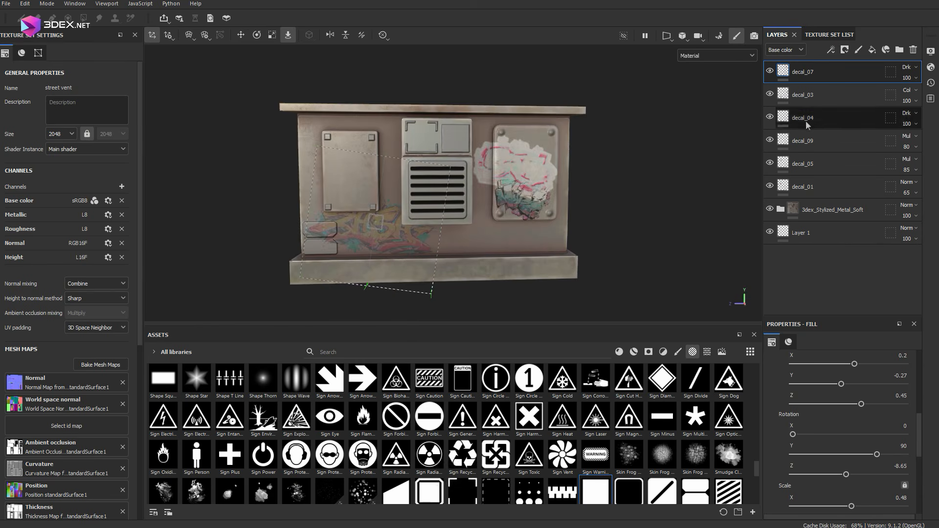
# Duplicate the decal_07 layer and place the copy below the right panel, offset to Z -0.39 and rotated to Y 84.1 and Z 18.08.
pyautogui.keyDown('alt'); pyautogui.moveTo(489, 220); pyautogui.dragTo(416, 463, button='right'); pyautogui.keyUp('alt')
pyautogui.hotkey('ctrl', 'd')
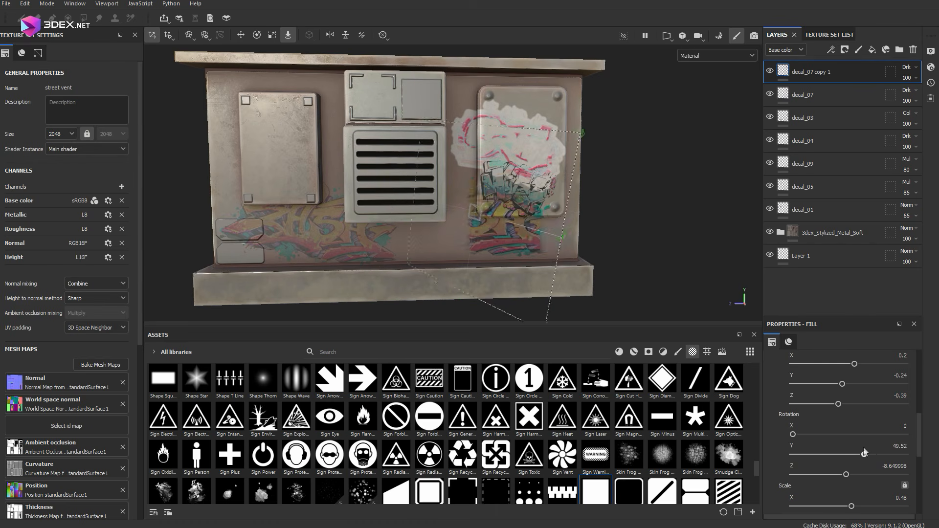
pyautogui.moveTo(857, 473); pyautogui.dragTo(854, 474)
pyautogui.keyDown('alt'); pyautogui.moveTo(542, 200); pyautogui.dragTo(621, 184); pyautogui.keyUp('alt')
pyautogui.keyDown('alt'); pyautogui.moveTo(621, 183); pyautogui.dragTo(585, 177, button='right'); pyautogui.keyUp('alt')
pyautogui.moveTo(585, 176)
pyautogui.keyDown('alt'); pyautogui.mouseDown()
pyautogui.moveTo(587, 169)
pyautogui.moveTo(584, 177)
pyautogui.mouseUp(); pyautogui.keyUp('alt')
pyautogui.keyDown('alt'); pyautogui.moveTo(584, 177); pyautogui.dragTo(609, 182, button='right'); pyautogui.keyUp('alt')
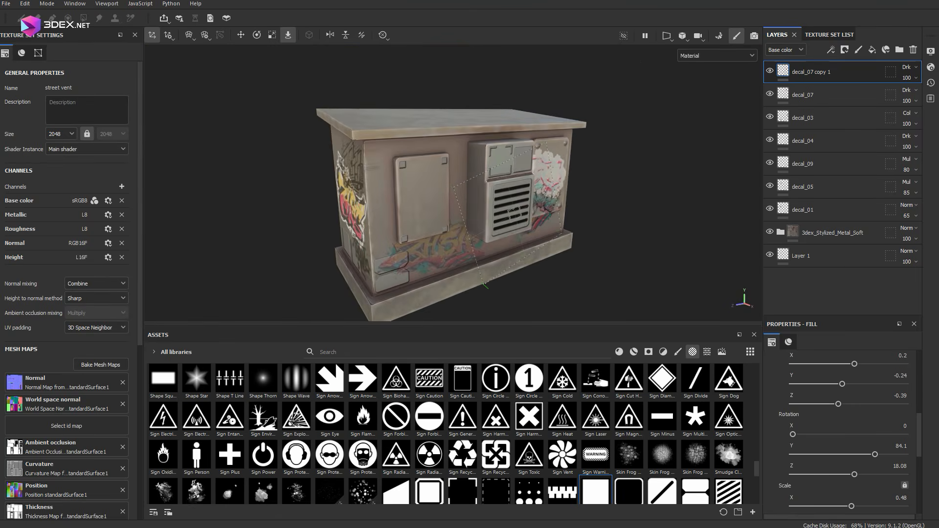
# Place decal_09 from the Decals folder on the front wall's left panel, scaled to 0.22, with Multiply blending at 55 opacity.
pyautogui.hotkey('alt', 'Tab')
pyautogui.moveTo(726, 397); pyautogui.dragTo(424, 192)
pyautogui.click(909, 68)
pyautogui.click(912, 118)
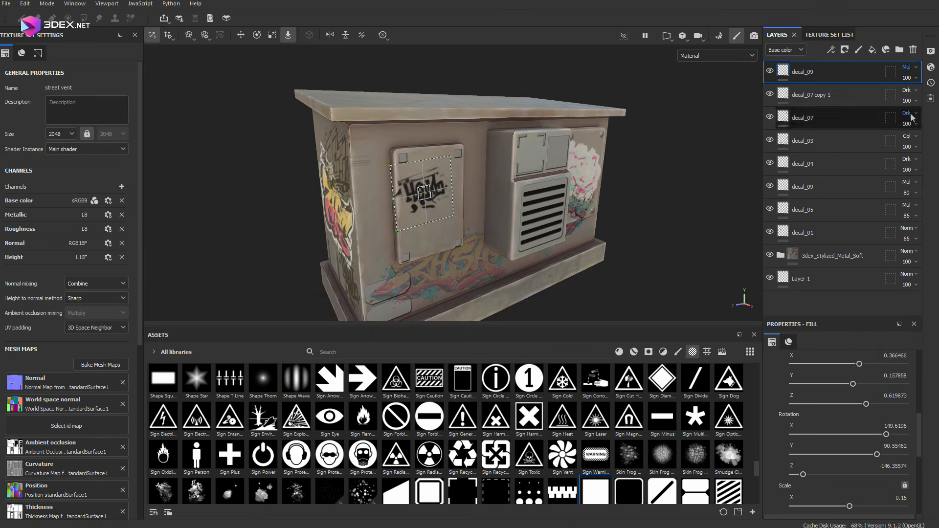
pyautogui.moveTo(582, 205)
pyautogui.keyDown('alt'); pyautogui.mouseDown()
pyautogui.moveTo(523, 186)
pyautogui.moveTo(599, 212)
pyautogui.mouseUp(); pyautogui.keyUp('alt')
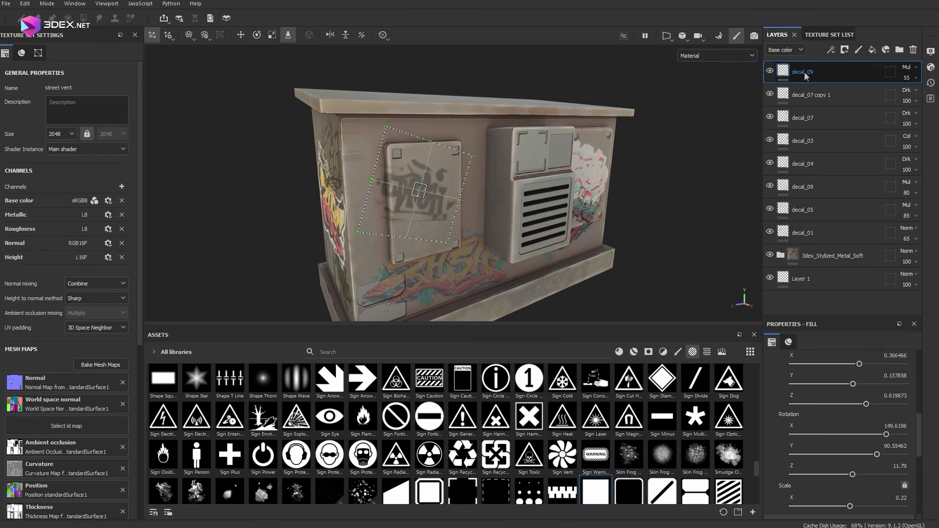
# Duplicate the new decal_09 layer and move the copy to the left panel's upper right corner, rotated to -0.79 about Z.
pyautogui.hotkey('ctrl', 'd')
pyautogui.moveTo(419, 190); pyautogui.dragTo(416, 230)
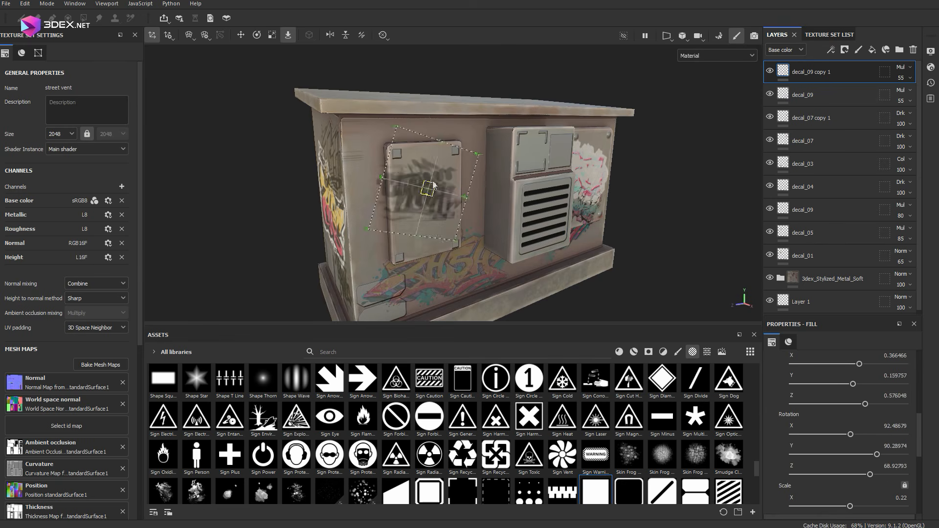
pyautogui.moveTo(433, 185); pyautogui.dragTo(450, 151)
pyautogui.keyDown('alt'); pyautogui.moveTo(489, 196); pyautogui.dragTo(430, 193); pyautogui.keyUp('alt')
pyautogui.moveTo(870, 474); pyautogui.dragTo(848, 475)
pyautogui.moveTo(440, 196)
pyautogui.keyDown('alt'); pyautogui.mouseDown()
pyautogui.moveTo(494, 205)
pyautogui.moveTo(439, 209)
pyautogui.mouseUp(); pyautogui.keyUp('alt')
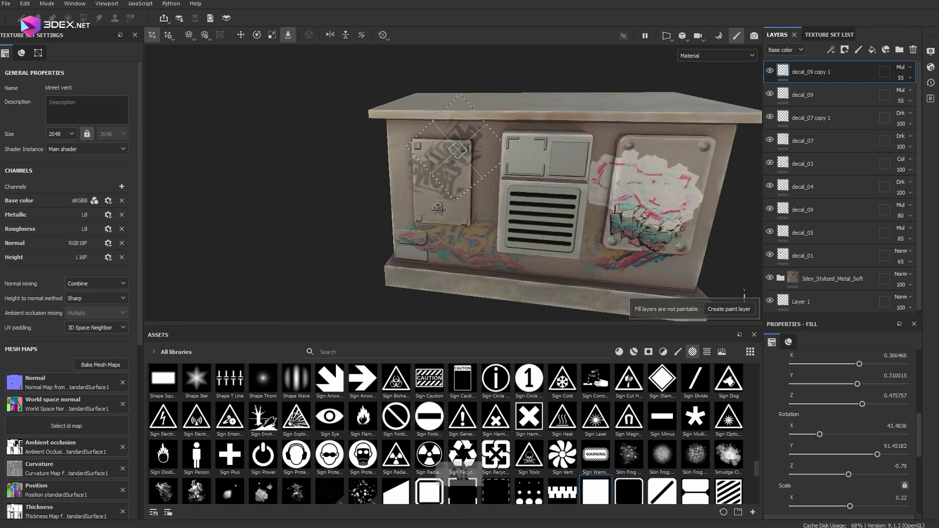
pyautogui.scroll(-3, 438, 209)
# Set the opacity of the decal_09 copy layer to 71 and select the decal_04 layer.
pyautogui.click(812, 141)
pyautogui.keyDown('alt'); pyautogui.moveTo(522, 132); pyautogui.dragTo(651, 185); pyautogui.keyUp('alt')
pyautogui.click(904, 77)
pyautogui.click(827, 187)
pyautogui.scroll(-3, 626, 178)
pyautogui.scroll(3, 433, 219)
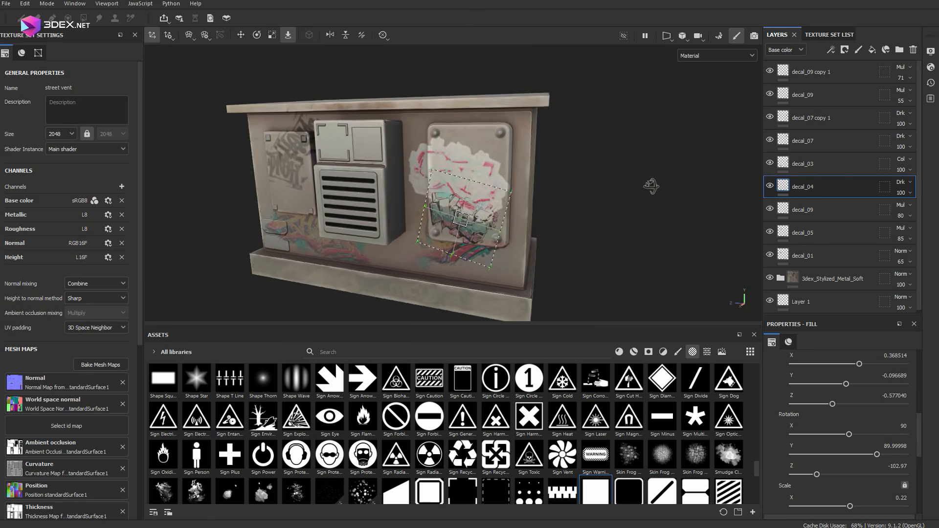
# Place decal_08 from the Decals folder on the roof's left half, rotated to -87.25 about Z, scaled to 0.57 and offset to Y 0.71.
pyautogui.keyDown('alt'); pyautogui.moveTo(601, 214); pyautogui.dragTo(704, 254); pyautogui.keyUp('alt')
pyautogui.scroll(-3, 688, 226)
pyautogui.hotkey('alt', 'Tab')
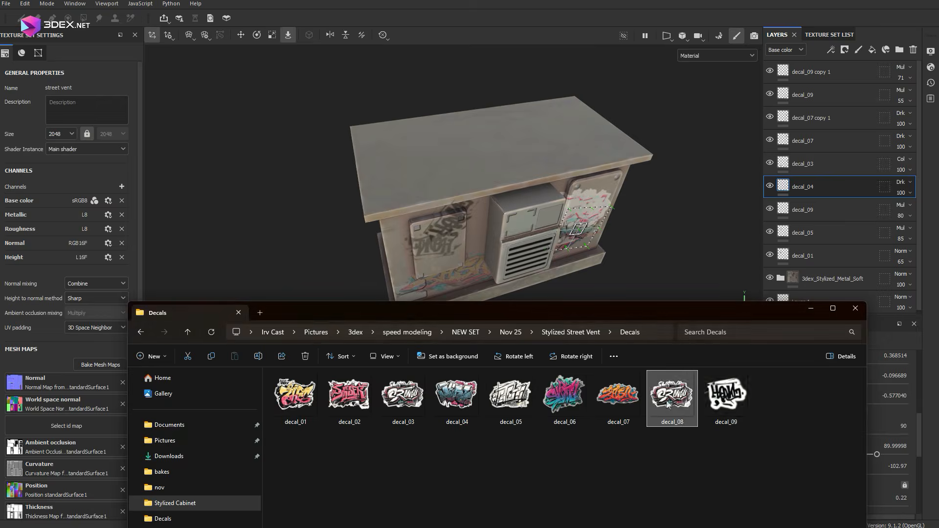
pyautogui.moveTo(672, 397)
pyautogui.mouseDown()
pyautogui.moveTo(441, 162)
pyautogui.moveTo(472, 208)
pyautogui.mouseUp()
pyautogui.scroll(1, 472, 208)
pyautogui.moveTo(849, 506); pyautogui.dragTo(852, 506)
pyautogui.moveTo(904, 474); pyautogui.dragTo(821, 474)
pyautogui.moveTo(511, 250)
pyautogui.keyDown('alt'); pyautogui.mouseDown()
pyautogui.moveTo(488, 254)
pyautogui.moveTo(516, 208)
pyautogui.mouseUp(); pyautogui.keyUp('alt')
pyautogui.moveTo(865, 383); pyautogui.dragTo(869, 384)
pyautogui.keyDown('alt'); pyautogui.moveTo(553, 210); pyautogui.dragTo(555, 260); pyautogui.keyUp('alt')
# Compare blending modes on the decal_08 layer and set it to Darken (Min).
pyautogui.click(908, 68)
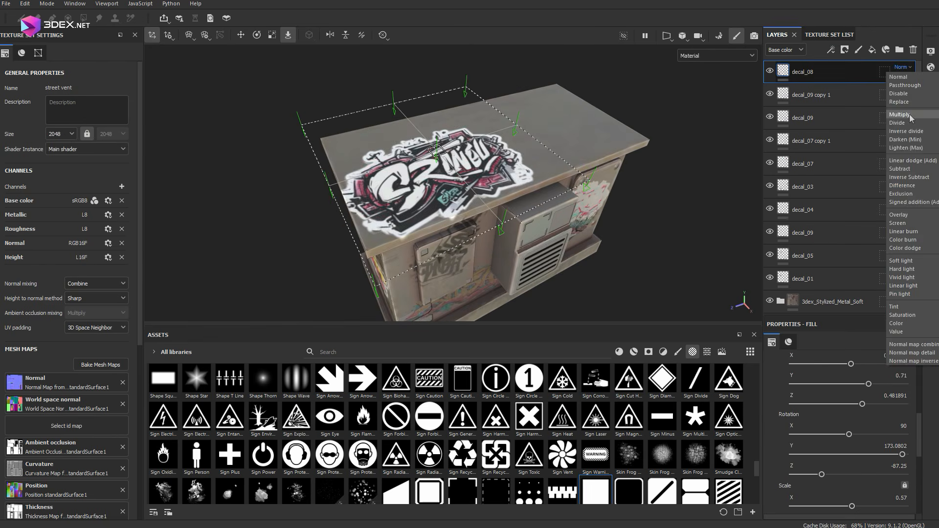
pyautogui.click(909, 113)
pyautogui.press('Down')
pyautogui.press('Down')
pyautogui.press('Down')
pyautogui.press('Down')
pyautogui.press('Down')
pyautogui.press('Down')
pyautogui.press('Down')
pyautogui.press('Down')
pyautogui.press('Down')
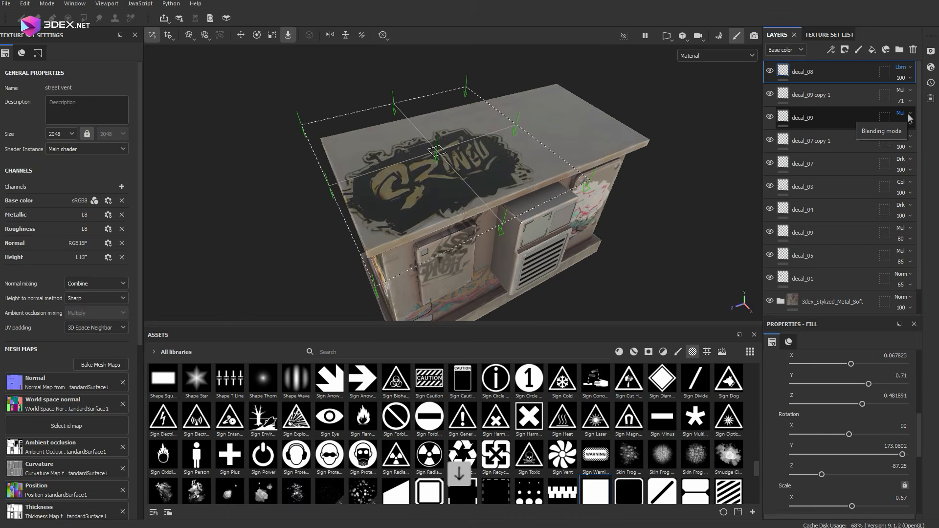
pyautogui.press('Down')
pyautogui.press('Down')
pyautogui.press('Down')
pyautogui.press('Down')
pyautogui.press('Up')
pyautogui.press('Up')
pyautogui.press('Up')
pyautogui.press('Up')
pyautogui.press('Up')
pyautogui.press('Up')
pyautogui.press('Up')
pyautogui.press('Up')
pyautogui.press('Up')
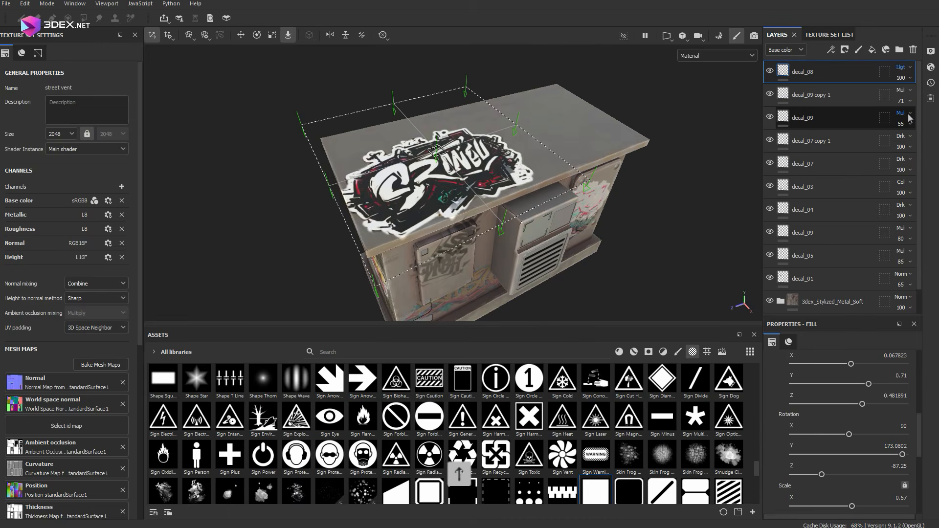
pyautogui.press('Up')
pyautogui.press('Up')
pyautogui.press('Up')
pyautogui.press('Up')
pyautogui.press('Up')
pyautogui.press('Up')
pyautogui.press('Up')
pyautogui.press('Up')
# Place decal_06 from the Decals folder on the middle of the roof, rotated to 33.80008 about Z and scaled to 0.48.
pyautogui.moveTo(589, 153)
pyautogui.keyDown('alt'); pyautogui.mouseDown()
pyautogui.moveTo(535, 199)
pyautogui.moveTo(617, 255)
pyautogui.mouseUp(); pyautogui.keyUp('alt')
pyautogui.hotkey('alt', 'Tab')
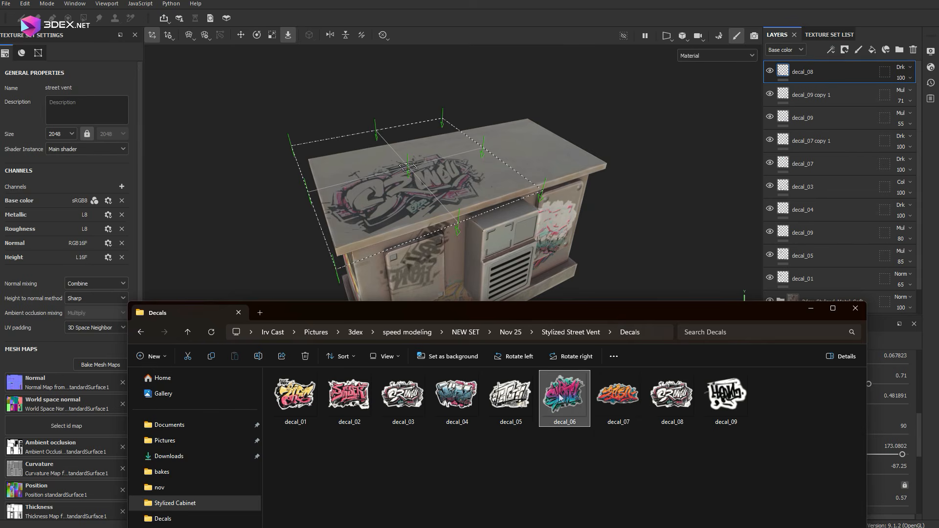
pyautogui.moveTo(561, 398)
pyautogui.mouseDown()
pyautogui.moveTo(486, 176)
pyautogui.moveTo(541, 163)
pyautogui.mouseUp()
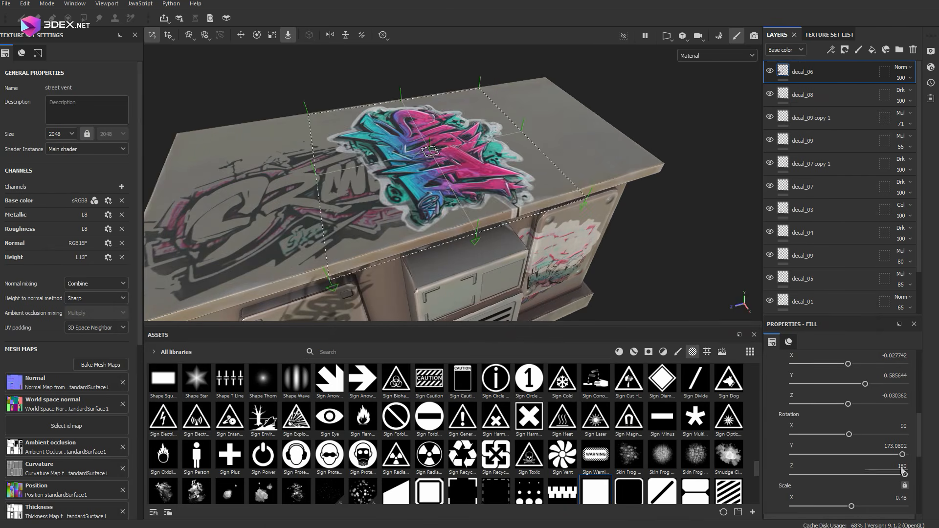
pyautogui.moveTo(904, 474); pyautogui.dragTo(859, 474)
pyautogui.keyDown('alt'); pyautogui.moveTo(577, 196); pyautogui.dragTo(518, 245); pyautogui.keyUp('alt')
pyautogui.moveTo(413, 144); pyautogui.dragTo(460, 137)
pyautogui.keyDown('alt'); pyautogui.moveTo(489, 206); pyautogui.dragTo(499, 161); pyautogui.keyUp('alt')
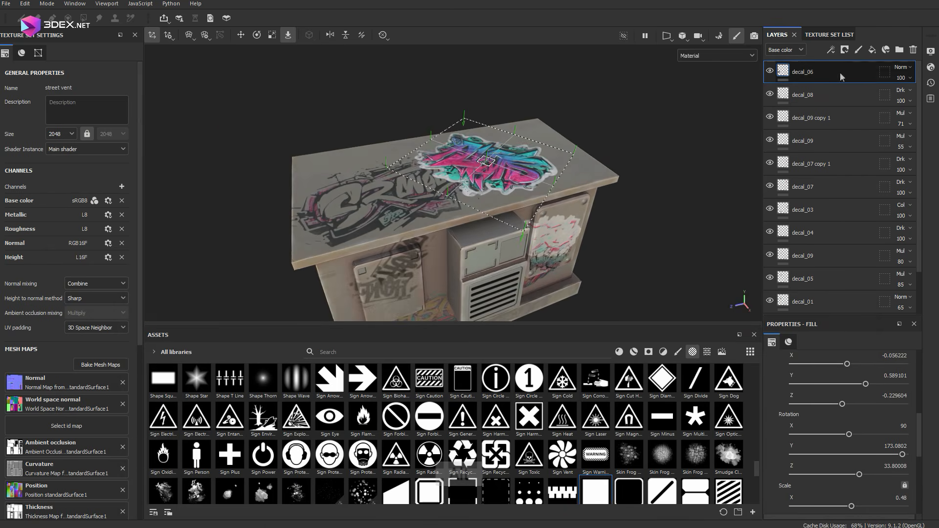
# Compare blending modes on the decal_06 layer, then set it to Overlay with an opacity of 82.
pyautogui.click(902, 67)
pyautogui.click(906, 117)
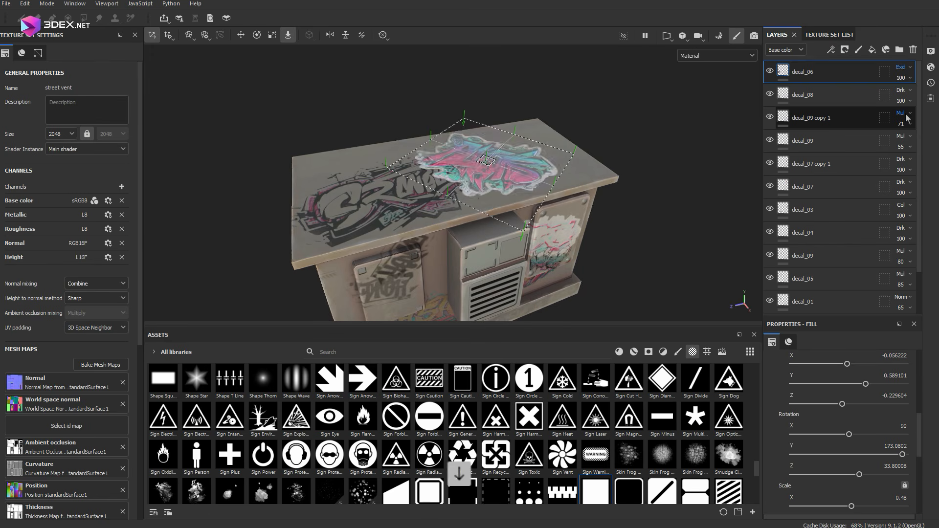
pyautogui.press('Down')
pyautogui.press('Down')
pyautogui.click(910, 78)
pyautogui.click(924, 96)
# Place decal_02 from the Decals folder across the bare end wall, offset to Y 0.03 and Z -1.13.
pyautogui.scroll(-5, 553, 141)
pyautogui.keyDown('alt'); pyautogui.moveTo(469, 240); pyautogui.dragTo(485, 209); pyautogui.keyUp('alt')
pyautogui.hotkey('alt', 'Tab')
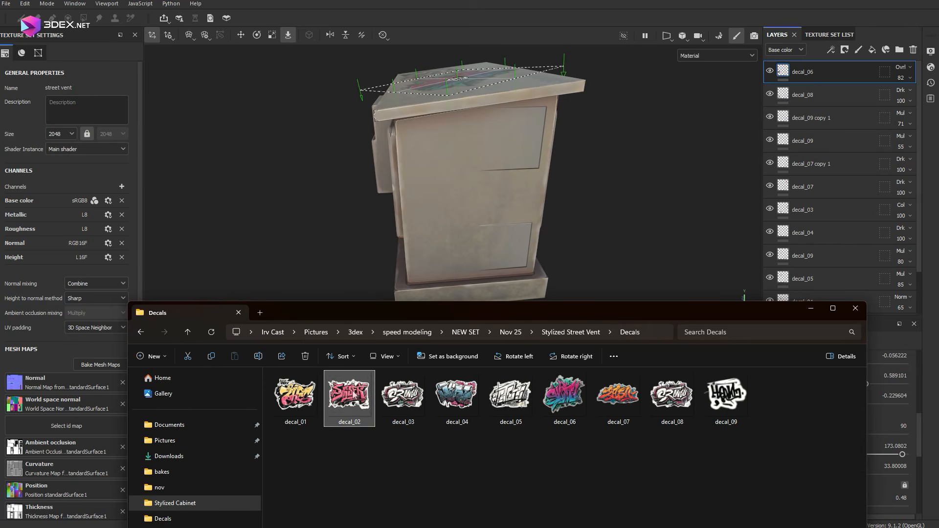
pyautogui.moveTo(349, 396); pyautogui.dragTo(462, 216)
pyautogui.hotkey('alt', 'Tab')
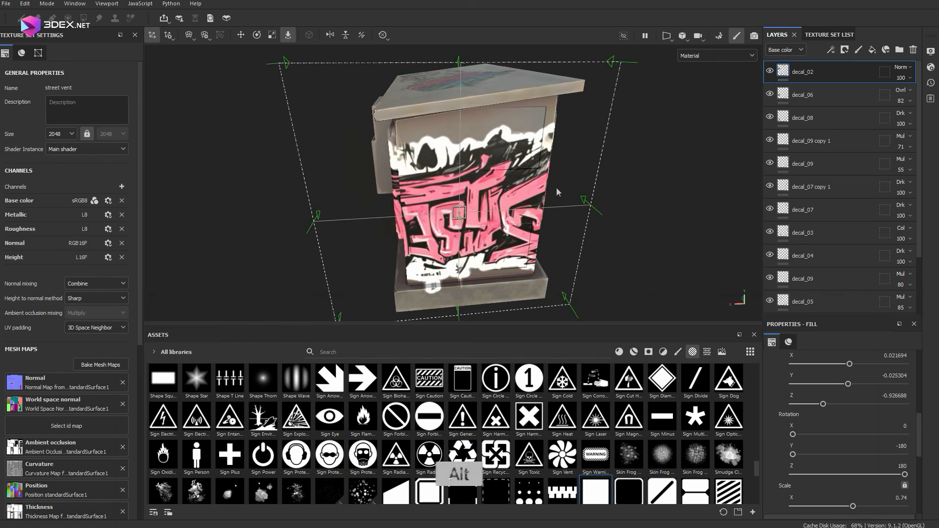
pyautogui.keyDown('alt'); pyautogui.moveTo(558, 192); pyautogui.dragTo(641, 188); pyautogui.keyUp('alt')
pyautogui.moveTo(848, 385); pyautogui.dragTo(849, 385)
pyautogui.moveTo(822, 404); pyautogui.dragTo(817, 404)
pyautogui.keyDown('alt'); pyautogui.moveTo(567, 190); pyautogui.dragTo(533, 210); pyautogui.keyUp('alt')
# Place decal_04 on the back wall above the small panel, offset to X -0.5, Y 0.34, Z 0.5, with opacity 68.
pyautogui.scroll(-3, 676, 177)
pyautogui.scroll(3, 677, 177)
pyautogui.scroll(-3, 665, 116)
pyautogui.keyDown('alt'); pyautogui.moveTo(665, 116); pyautogui.dragTo(523, 192); pyautogui.keyUp('alt')
pyautogui.hotkey('alt', 'Tab')
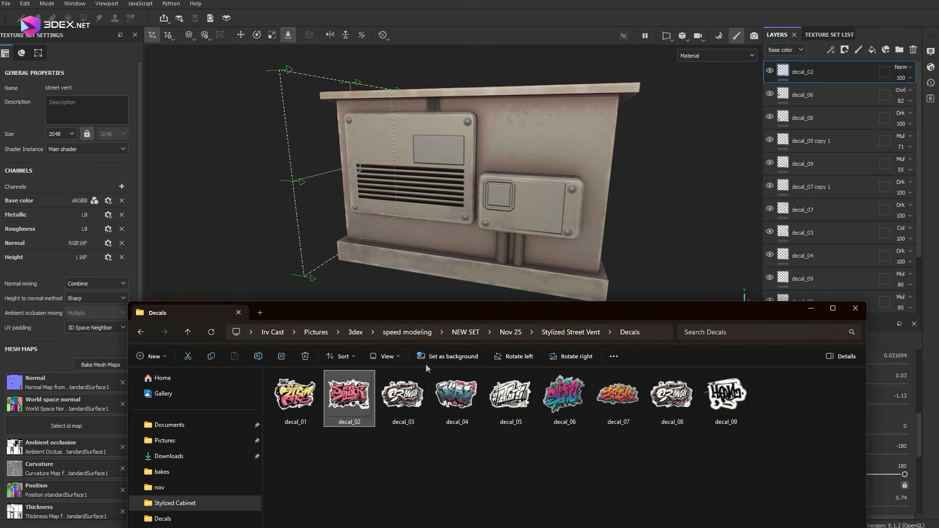
pyautogui.moveTo(457, 396); pyautogui.dragTo(471, 152)
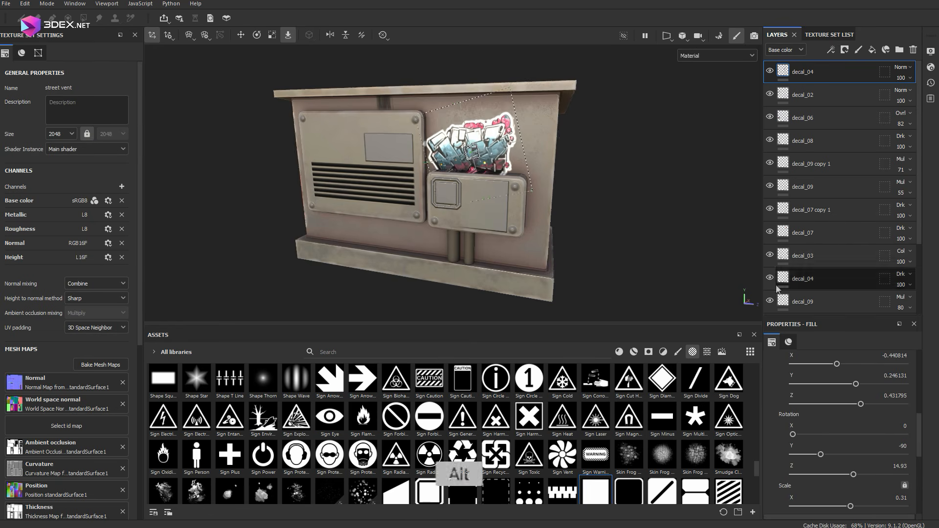
pyautogui.keyDown('alt'); pyautogui.moveTo(778, 289); pyautogui.dragTo(859, 397); pyautogui.keyUp('alt')
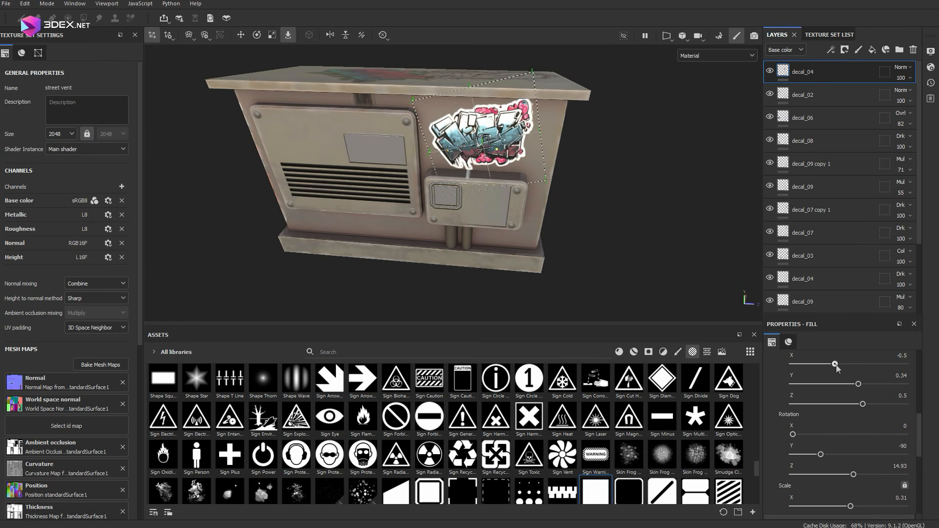
pyautogui.keyDown('alt'); pyautogui.moveTo(561, 209); pyautogui.dragTo(908, 83); pyautogui.keyUp('alt')
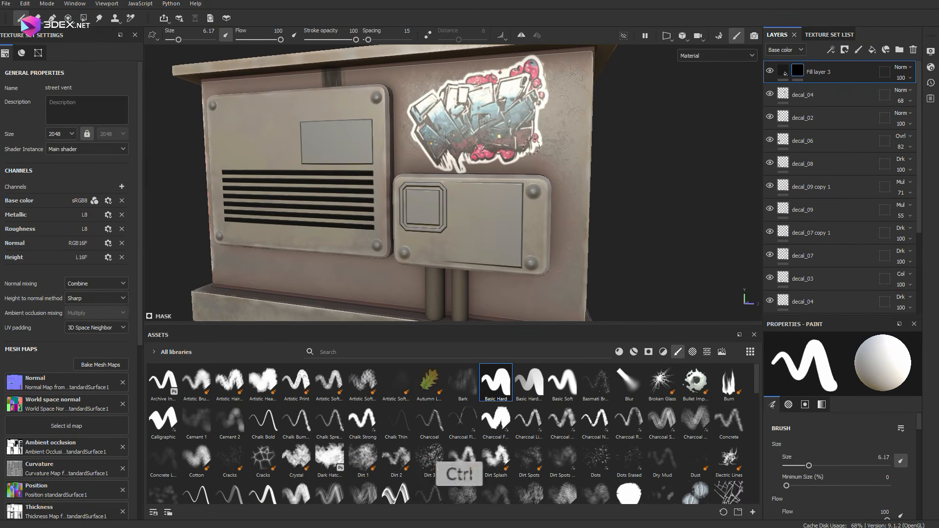
# Paint thin dark scribbles beside the back wall graffiti in the Fill layer 3 mask with a 1.09 brush, undoing the last stroke.
pyautogui.moveTo(555, 154); pyautogui.dragTo(548, 148)
pyautogui.keyDown('alt'); pyautogui.moveTo(548, 150); pyautogui.dragTo(563, 75, button='middle'); pyautogui.keyUp('alt')
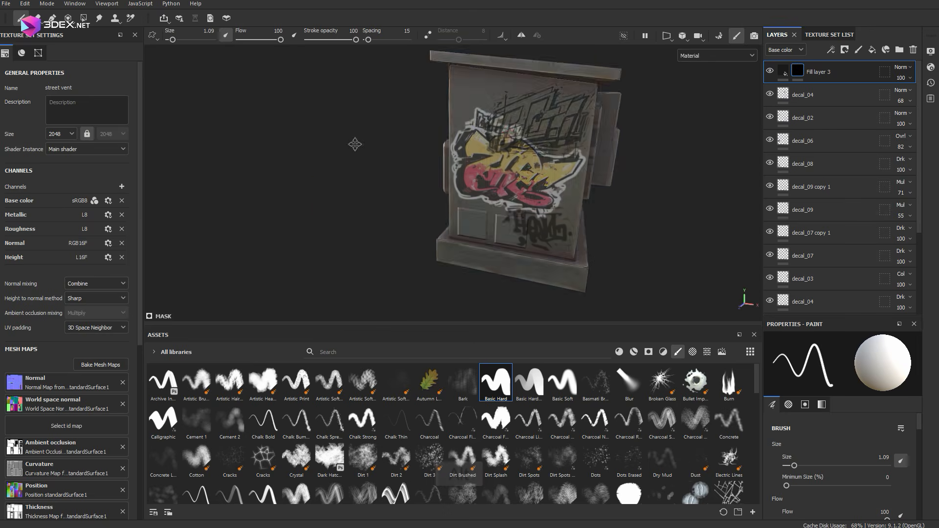
pyautogui.moveTo(562, 88); pyautogui.dragTo(582, 87)
pyautogui.keyDown('alt'); pyautogui.moveTo(582, 86); pyautogui.dragTo(514, 88); pyautogui.keyUp('alt')
pyautogui.keyDown('alt'); pyautogui.moveTo(513, 88); pyautogui.dragTo(366, 112, button='middle'); pyautogui.keyUp('alt')
pyautogui.hotkey('ctrl', 'z')
pyautogui.keyDown('alt'); pyautogui.moveTo(541, 151); pyautogui.dragTo(416, 147); pyautogui.keyUp('alt')
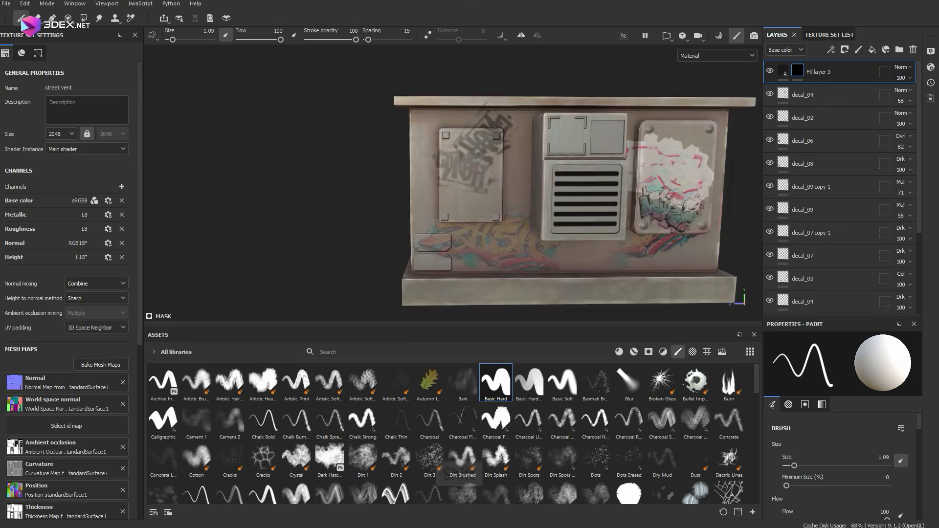
# Paint dark tag strokes over the left panel of the front wall and undo the last stroke.
pyautogui.scroll(3, 460, 186)
pyautogui.moveTo(469, 201); pyautogui.dragTo(495, 192)
pyautogui.moveTo(506, 151); pyautogui.dragTo(521, 180)
pyautogui.scroll(-3, 508, 186)
pyautogui.keyDown('alt'); pyautogui.moveTo(427, 218); pyautogui.dragTo(490, 237); pyautogui.keyUp('alt')
pyautogui.hotkey('ctrl', 'z')
pyautogui.scroll(2, 469, 264)
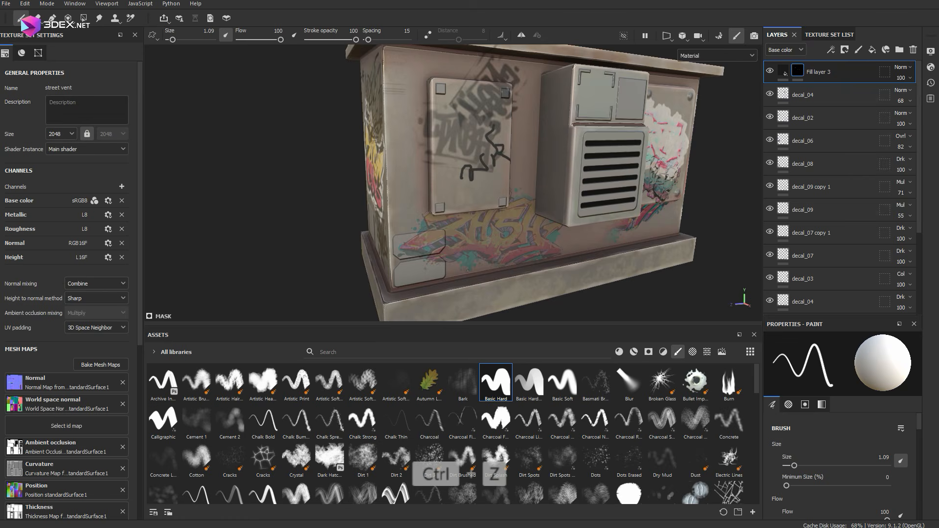
# Scribble a dark handwritten tag on the right panel of the front wall.
pyautogui.scroll(-3, 494, 205)
pyautogui.moveTo(494, 205)
pyautogui.keyDown('alt'); pyautogui.mouseDown()
pyautogui.moveTo(421, 220)
pyautogui.moveTo(391, 195)
pyautogui.mouseUp(); pyautogui.keyUp('alt')
pyautogui.scroll(3, 470, 176)
pyautogui.moveTo(471, 159)
pyautogui.mouseDown()
pyautogui.moveTo(524, 195)
pyautogui.moveTo(454, 234)
pyautogui.moveTo(343, 171)
pyautogui.mouseUp()
pyautogui.scroll(-3, 470, 195)
# Paint dark tag scribbles on the back wall around its panels, undoing a misplaced stroke.
pyautogui.scroll(3, 470, 196)
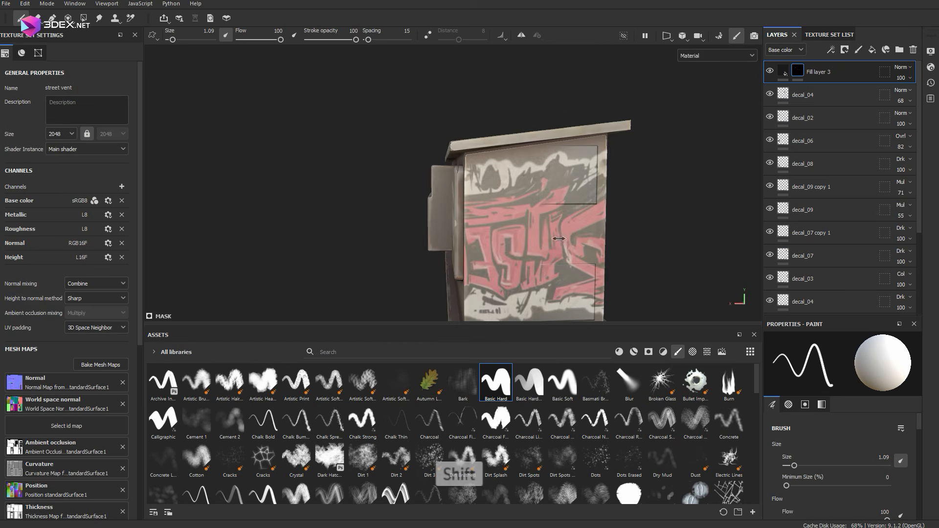
pyautogui.keyDown('alt'); pyautogui.moveTo(514, 235); pyautogui.dragTo(491, 175, button='middle'); pyautogui.keyUp('alt')
pyautogui.moveTo(463, 263)
pyautogui.mouseDown()
pyautogui.moveTo(489, 280)
pyautogui.moveTo(450, 232)
pyautogui.mouseUp()
pyautogui.keyDown('alt'); pyautogui.moveTo(454, 240); pyautogui.dragTo(448, 253, button='middle'); pyautogui.keyUp('alt')
pyautogui.hotkey('ctrl', 'z')
pyautogui.keyDown('alt'); pyautogui.moveTo(455, 196); pyautogui.dragTo(381, 188); pyautogui.keyUp('alt')
pyautogui.scroll(1, 489, 191)
pyautogui.keyDown('alt'); pyautogui.moveTo(489, 190); pyautogui.dragTo(474, 203, button='middle'); pyautogui.keyUp('alt')
pyautogui.keyDown('alt'); pyautogui.moveTo(391, 188); pyautogui.dragTo(442, 186); pyautogui.keyUp('alt')
pyautogui.moveTo(373, 173)
pyautogui.mouseDown()
pyautogui.moveTo(378, 153)
pyautogui.moveTo(391, 166)
pyautogui.moveTo(196, 235)
pyautogui.mouseUp()
# Duplicate Fill layer 3 and paint scribbled lettering on the roof above the black graffiti in the copy's mask.
pyautogui.keyDown('shift'); pyautogui.moveTo(611, 147); pyautogui.dragTo(834, 60, button='right'); pyautogui.keyUp('shift')
pyautogui.keyDown('alt'); pyautogui.moveTo(577, 122); pyautogui.dragTo(528, 184); pyautogui.keyUp('alt')
pyautogui.moveTo(398, 175); pyautogui.dragTo(431, 158)
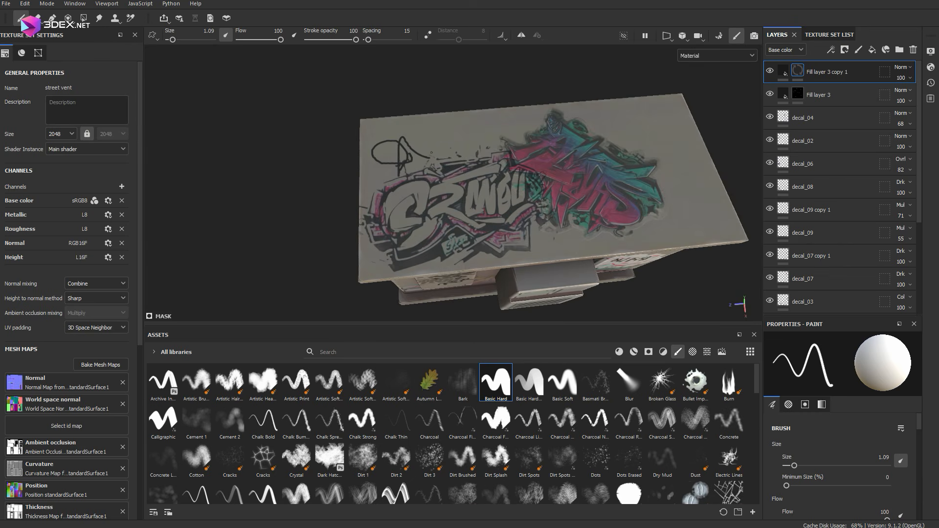
# Change the base color of Fill layer 3 copy 1 to a muted orange.
pyautogui.click(816, 77)
pyautogui.click(851, 492)
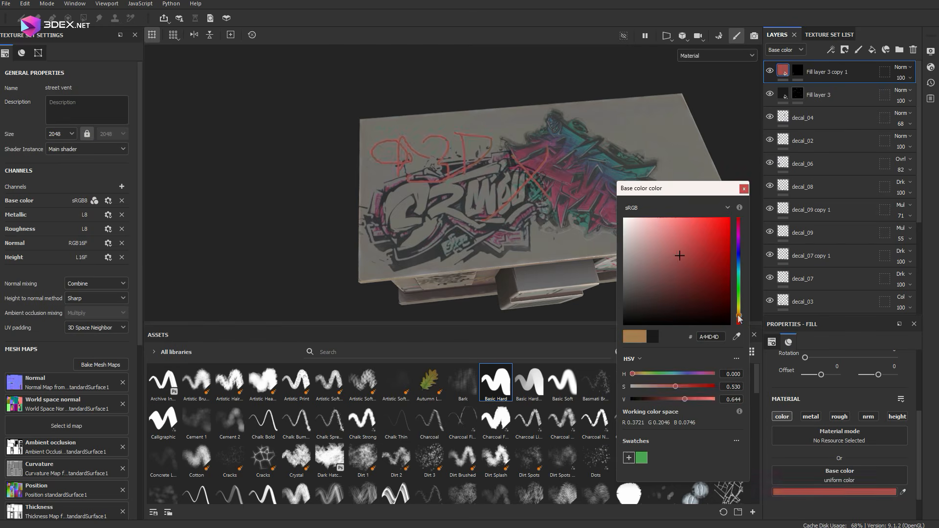
pyautogui.click(743, 190)
pyautogui.keyDown('alt'); pyautogui.moveTo(587, 205); pyautogui.dragTo(528, 157); pyautogui.keyUp('alt')
pyautogui.keyDown('shift'); pyautogui.moveTo(528, 157); pyautogui.dragTo(577, 159, button='right'); pyautogui.keyUp('shift')
pyautogui.keyDown('alt'); pyautogui.moveTo(577, 159); pyautogui.dragTo(616, 166); pyautogui.keyUp('alt')
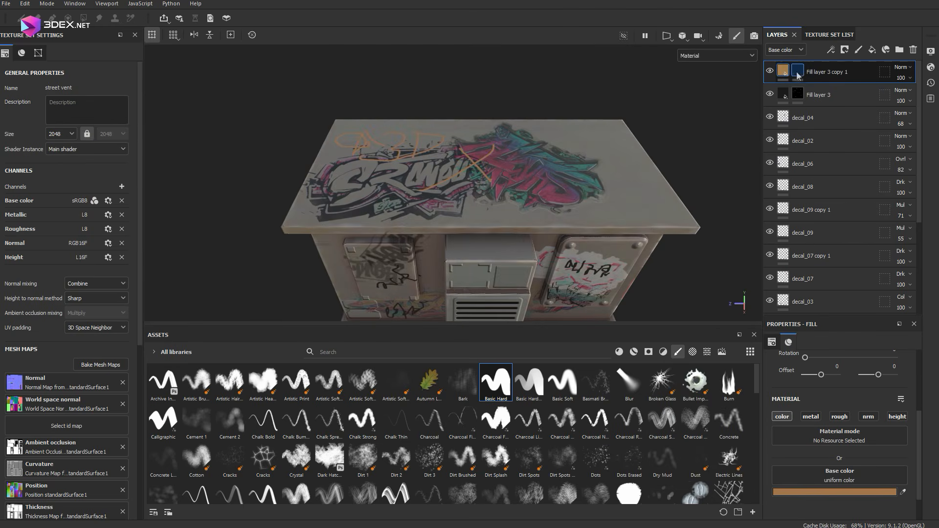
# Paint more orange scribbles on the roof in the Fill layer 3 copy 1 mask with brush size 1.55.
pyautogui.click(797, 73)
pyautogui.keyDown('alt'); pyautogui.moveTo(518, 196); pyautogui.dragTo(556, 201); pyautogui.keyUp('alt')
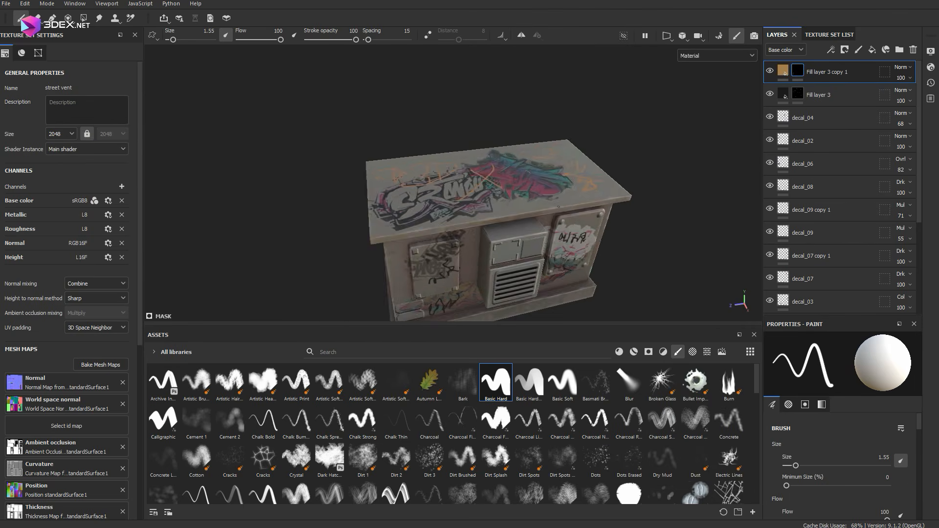
pyautogui.keyDown('alt'); pyautogui.moveTo(558, 207); pyautogui.dragTo(519, 196, button='right'); pyautogui.keyUp('alt')
pyautogui.keyDown('alt'); pyautogui.moveTo(518, 196); pyautogui.dragTo(611, 172); pyautogui.keyUp('alt')
pyautogui.keyDown('alt'); pyautogui.moveTo(611, 171); pyautogui.dragTo(509, 168, button='right'); pyautogui.keyUp('alt')
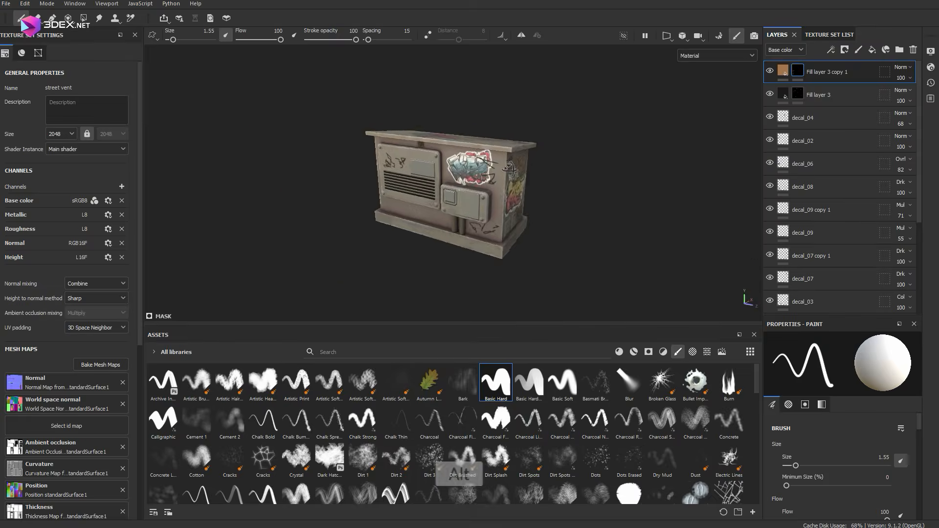
pyautogui.keyDown('alt'); pyautogui.keyDown('shift'); pyautogui.moveTo(509, 168); pyautogui.dragTo(424, 184); pyautogui.keyUp('shift'); pyautogui.keyUp('alt')
# Turn off the roughness channel of the decal_06 layer and select the decal_02 layer.
pyautogui.click(775, 165)
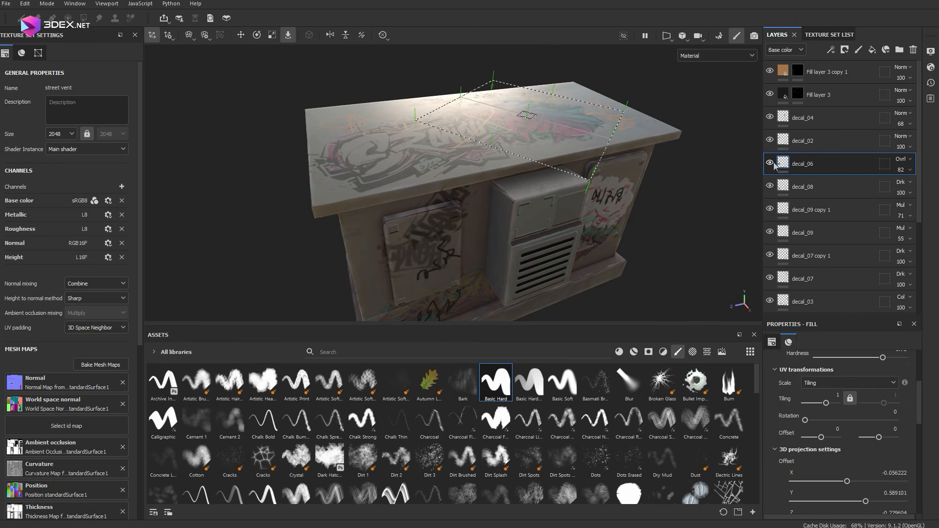
pyautogui.scroll(-5, 842, 397)
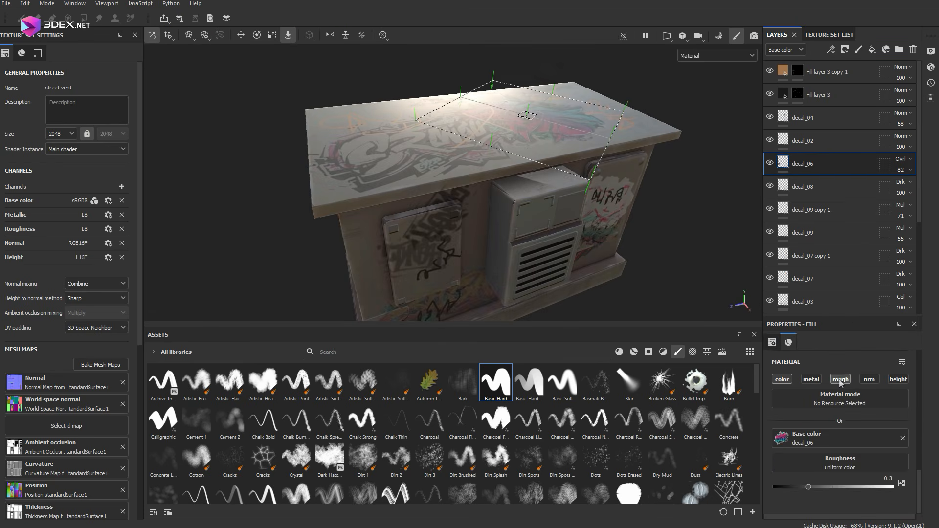
pyautogui.click(840, 379)
pyautogui.click(845, 143)
pyautogui.keyDown('alt'); pyautogui.moveTo(651, 151); pyautogui.dragTo(702, 126); pyautogui.keyUp('alt')
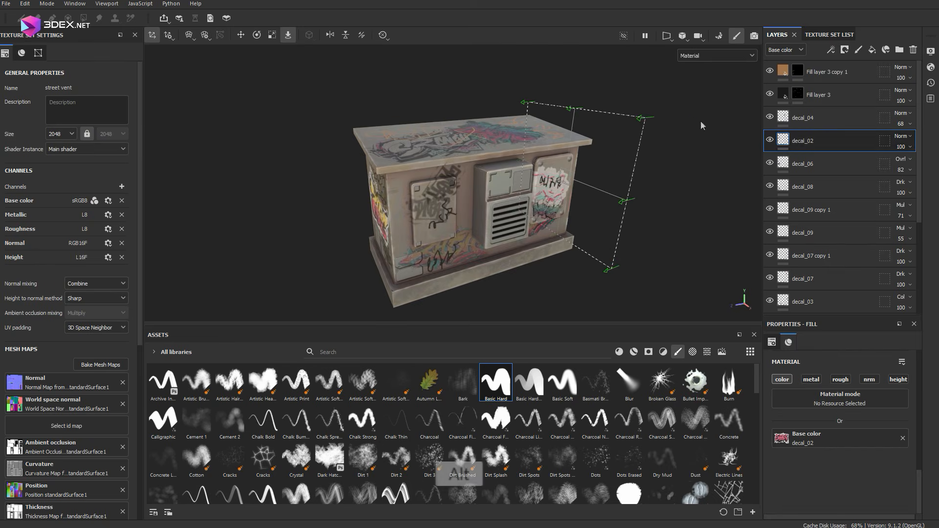
# Open the display settings, enlarge the viewport and try another environment map with rotated lighting.
pyautogui.click(930, 51)
pyautogui.moveTo(470, 325); pyautogui.dragTo(472, 425)
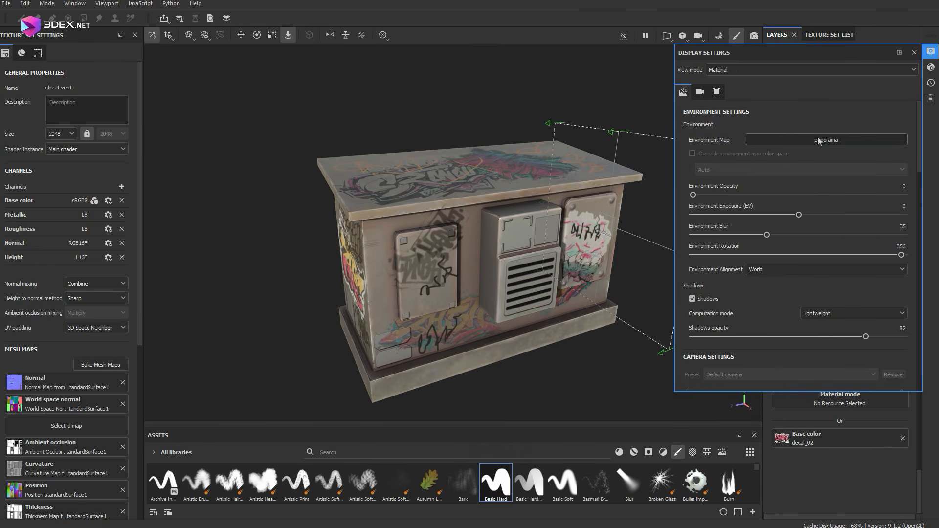
pyautogui.click(820, 141)
pyautogui.click(883, 172)
pyautogui.keyDown('shift'); pyautogui.moveTo(416, 215); pyautogui.dragTo(519, 215, button='right'); pyautogui.keyUp('shift')
pyautogui.keyDown('alt'); pyautogui.moveTo(519, 215); pyautogui.dragTo(499, 215); pyautogui.keyUp('alt')
# Try two more environment maps with rotated lighting, close the display settings and select the Fill layer 3 copy 1 mask.
pyautogui.click(816, 141)
pyautogui.click(889, 174)
pyautogui.click(811, 140)
pyautogui.click(904, 172)
pyautogui.keyDown('shift'); pyautogui.moveTo(469, 215); pyautogui.dragTo(518, 215, button='right'); pyautogui.keyUp('shift')
pyautogui.click(930, 52)
pyautogui.click(798, 70)
pyautogui.keyDown('alt'); pyautogui.moveTo(489, 220); pyautogui.dragTo(361, 182); pyautogui.keyUp('alt')
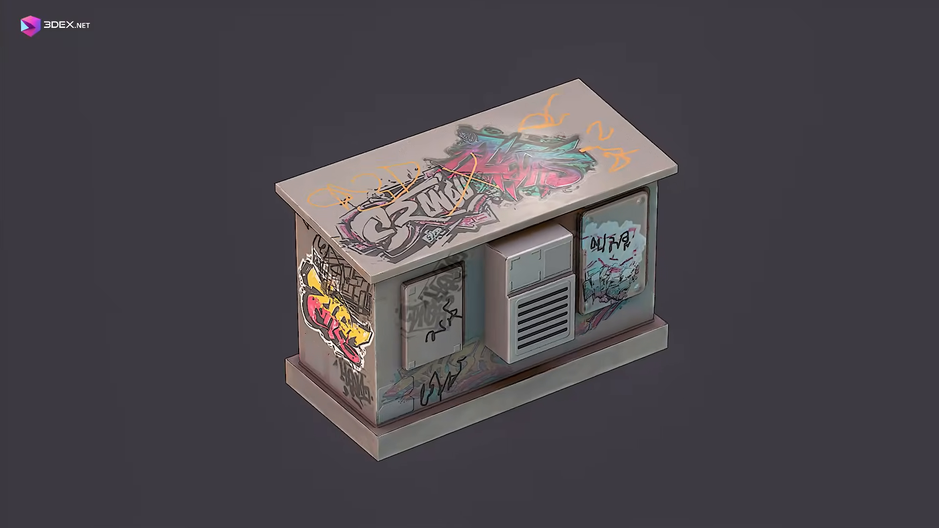